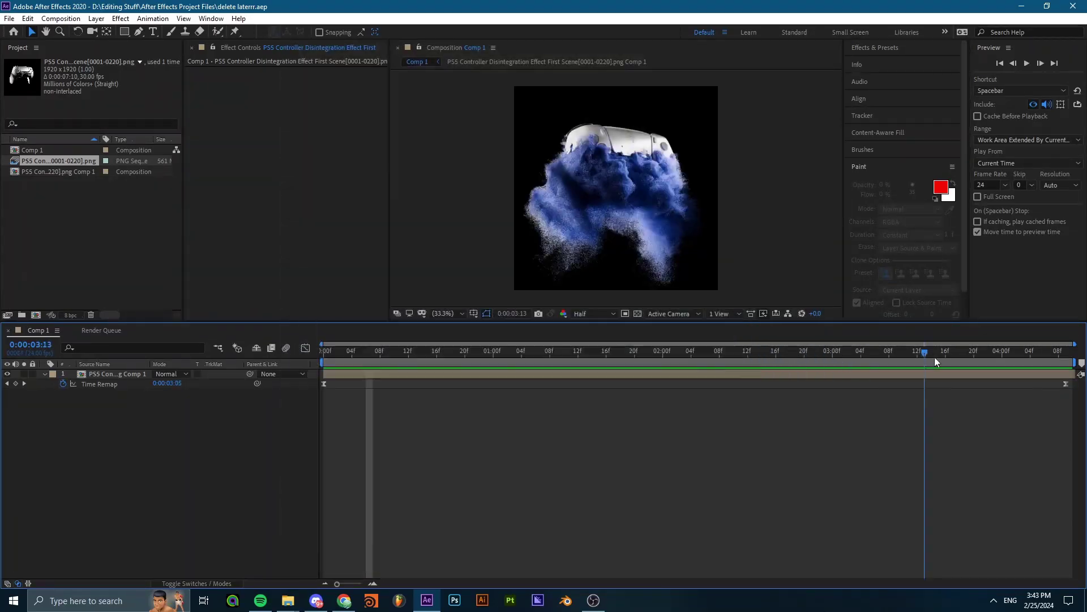
Scrub back and forth through the controller's disintegration animation, toggling the transparency grid
{"action": "left_click_drag", "start_coordinate": [934, 356], "coordinate": [706, 334]}
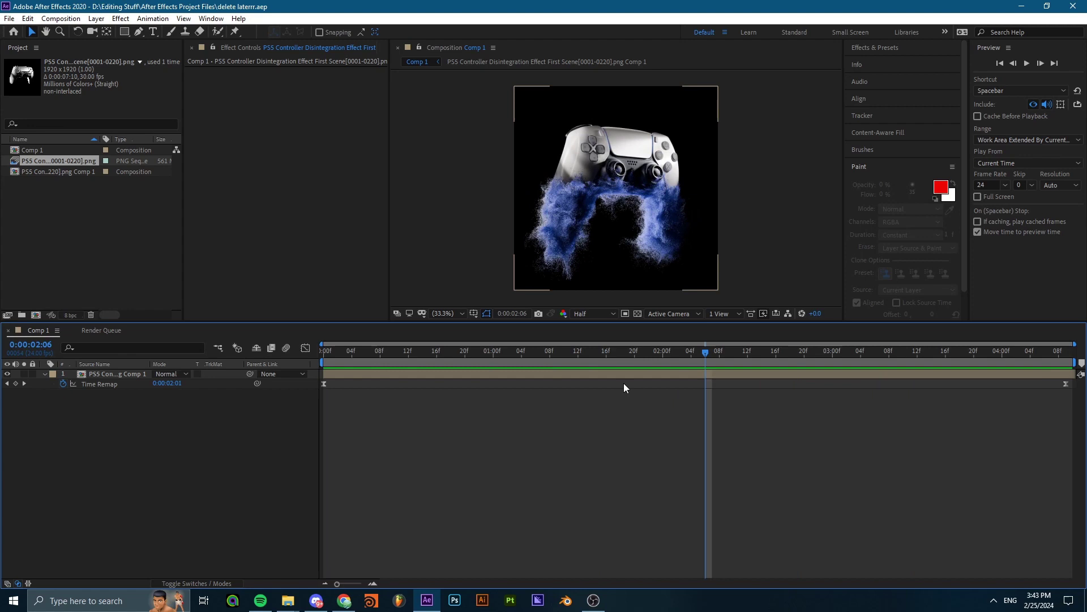
{"action": "left_click_drag", "start_coordinate": [328, 352], "coordinate": [677, 351]}
{"action": "left_click", "coordinate": [638, 314]}
{"action": "left_click", "coordinate": [637, 314]}
{"action": "left_click", "coordinate": [595, 279]}
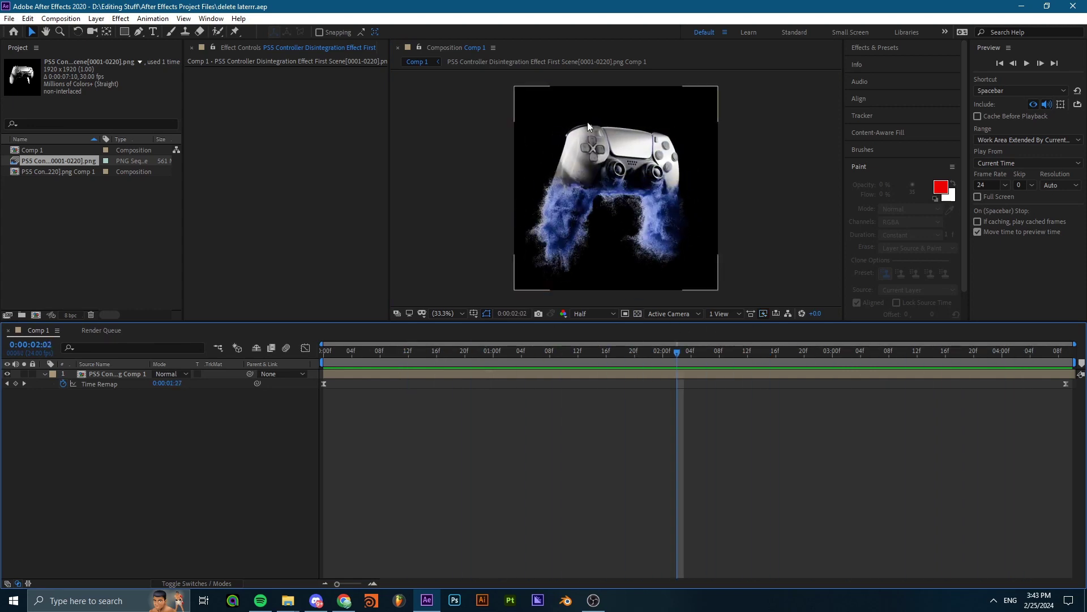
{"action": "left_click", "coordinate": [573, 294]}
Preview frames up to 0:00:02:18, then return to the first frame with transparency shown
{"action": "left_click_drag", "start_coordinate": [553, 352], "coordinate": [317, 388]}
{"action": "left_click", "coordinate": [617, 218]}
{"action": "left_click", "coordinate": [583, 247]}
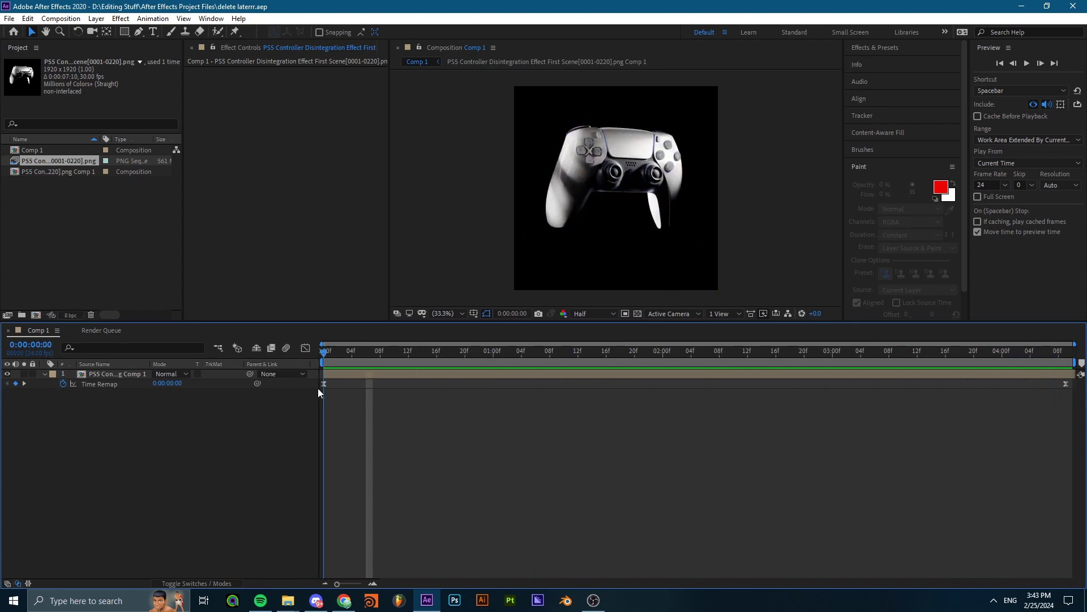
{"action": "left_click", "coordinate": [637, 314]}
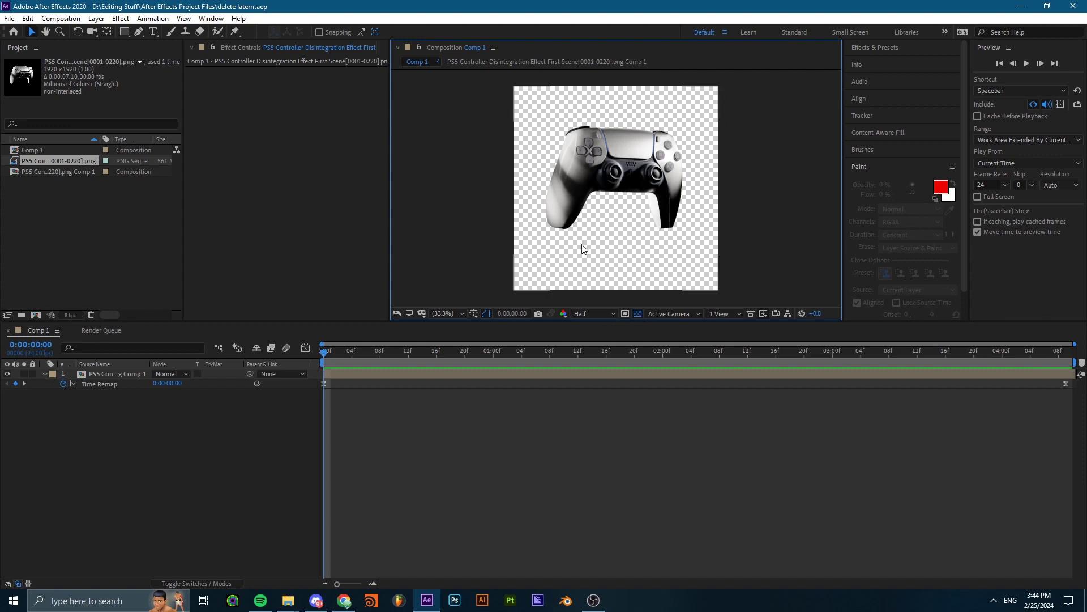
Create Light Gray Solid 1 and place it beneath the controller layer
{"action": "key", "text": "ctrl+y"}
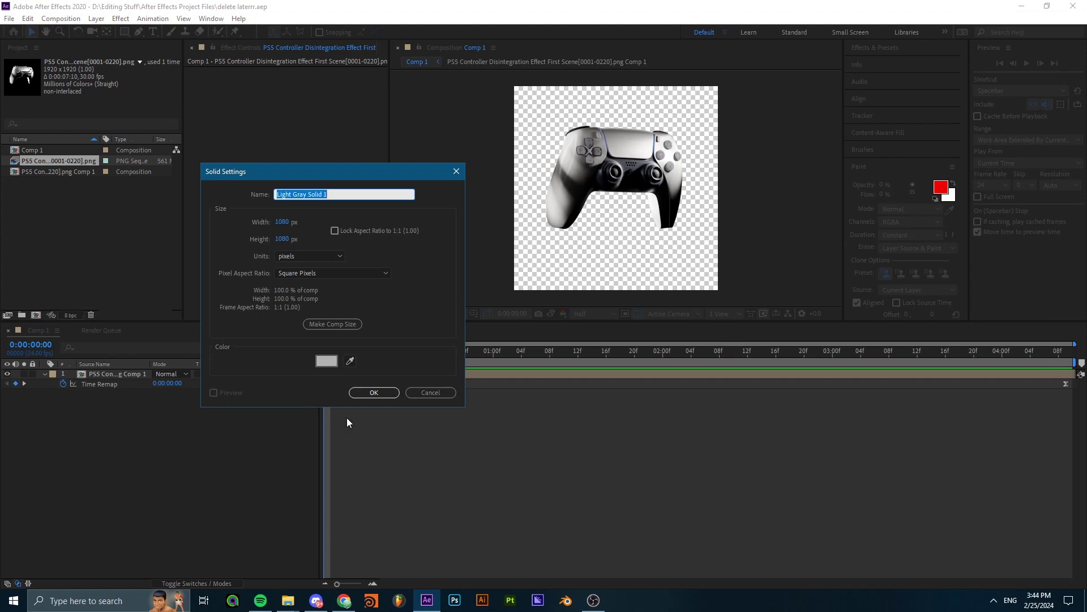
{"action": "left_click", "coordinate": [374, 393]}
{"action": "left_click_drag", "start_coordinate": [127, 375], "coordinate": [130, 403]}
Apply Gradient Ramp to the solid with a 3A3A3A start colour
{"action": "key", "text": "ctrl+alt+shift+e"}
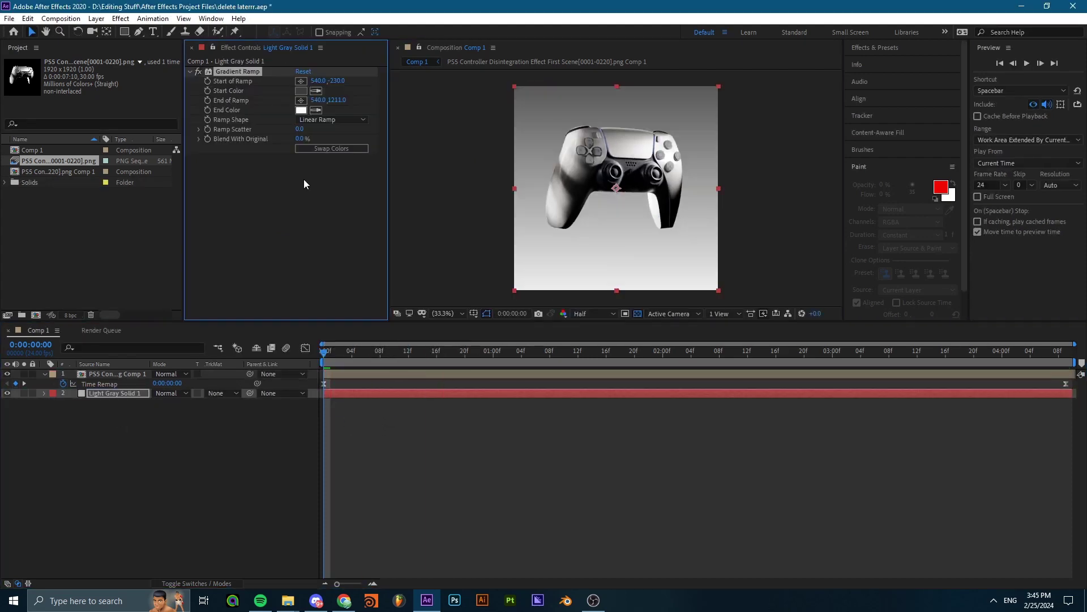
{"action": "left_click", "coordinate": [301, 90]}
{"action": "mouse_move", "coordinate": [181, 297]}
{"action": "left_mouse_down"}
{"action": "mouse_move", "coordinate": [182, 215]}
{"action": "mouse_move", "coordinate": [177, 309]}
{"action": "mouse_move", "coordinate": [181, 297]}
{"action": "left_mouse_up"}
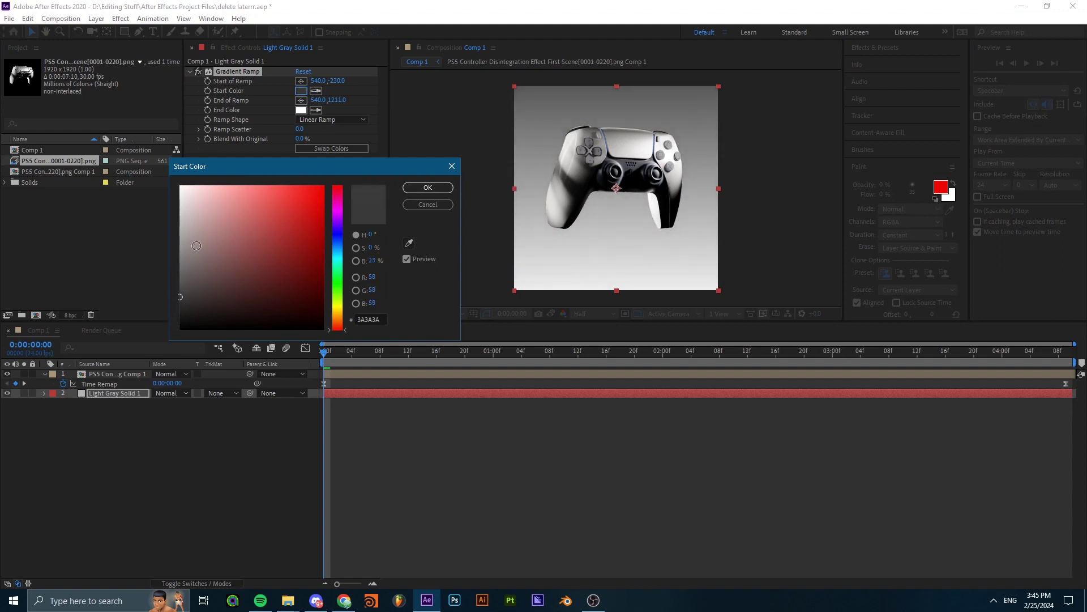
{"action": "left_click", "coordinate": [426, 188]}
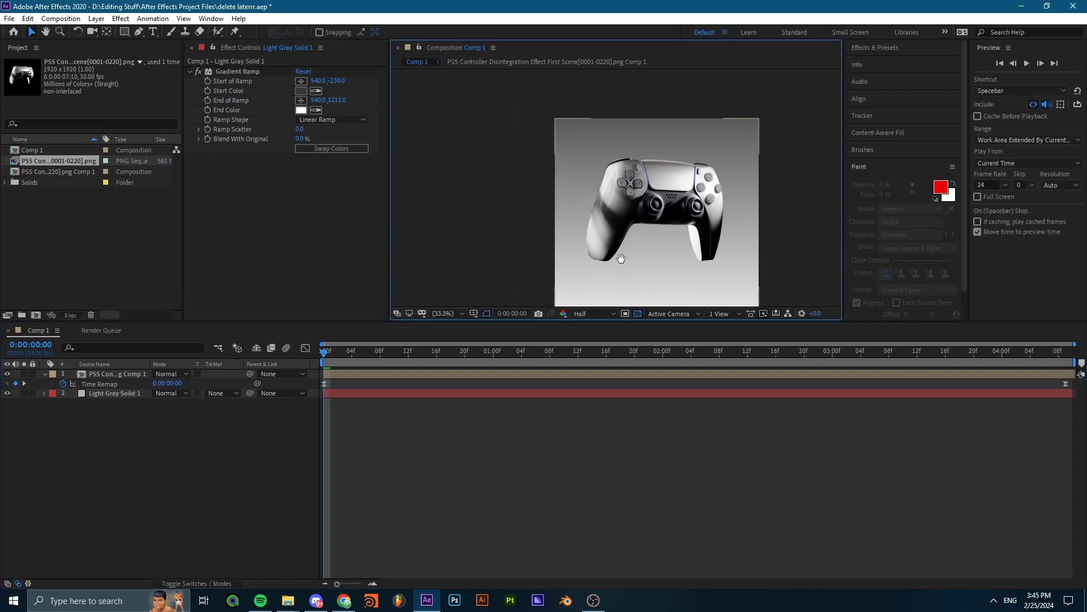
Precompose the controller layer into Comp 2 and duplicate the nested layer
{"action": "left_click", "coordinate": [122, 374]}
{"action": "key", "text": "ctrl+shift+c"}
{"action": "key", "text": "Return"}
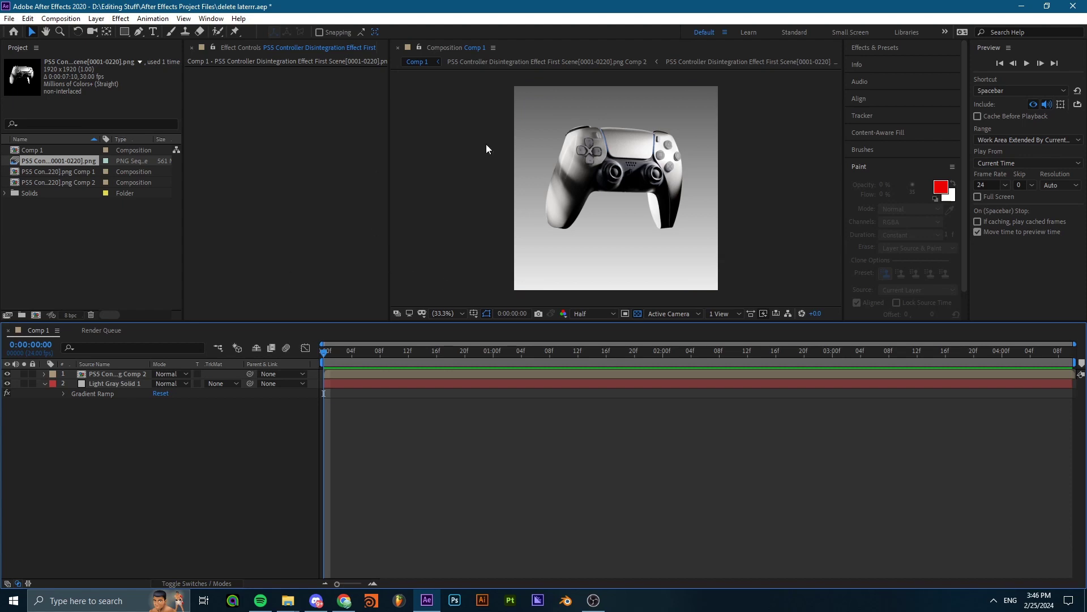
{"action": "left_click", "coordinate": [121, 375]}
{"action": "key", "text": "ctrl+d"}
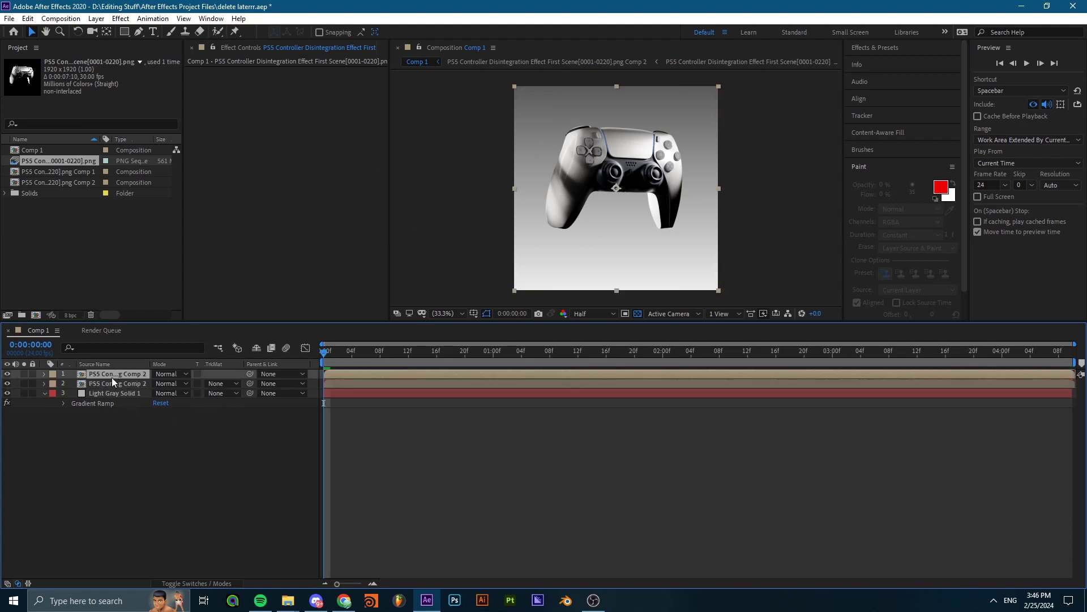
Apply Deep Glow to the duplicate, view the glow input only, and set threshold smoothing to 0%
{"action": "key", "text": "ctrl+space"}
{"action": "type", "text": "dee"}
{"action": "key", "text": "Return"}
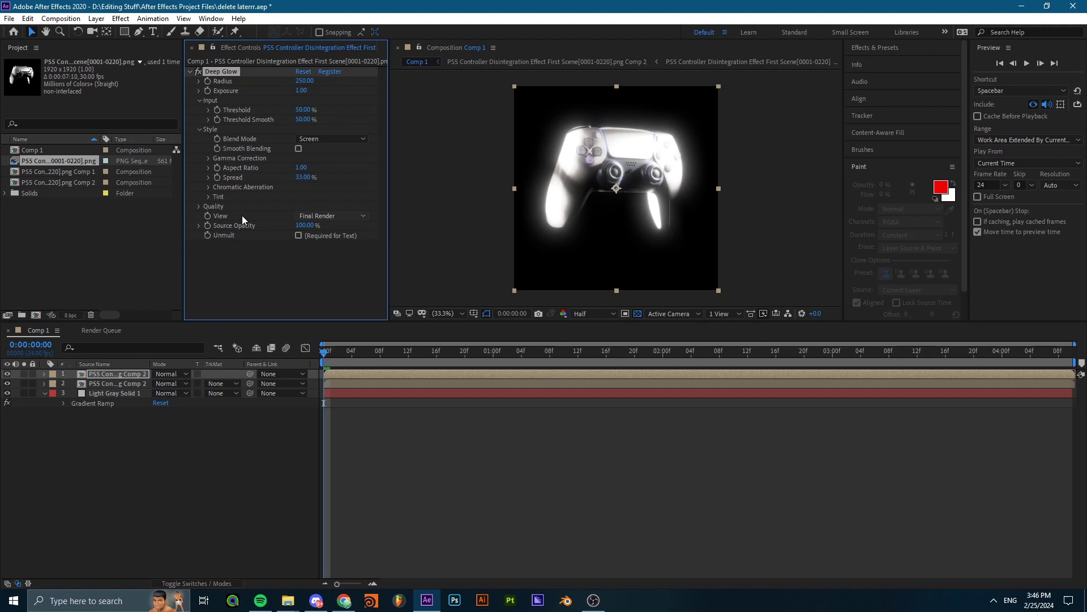
{"action": "left_click", "coordinate": [333, 216]}
{"action": "left_click", "coordinate": [338, 225]}
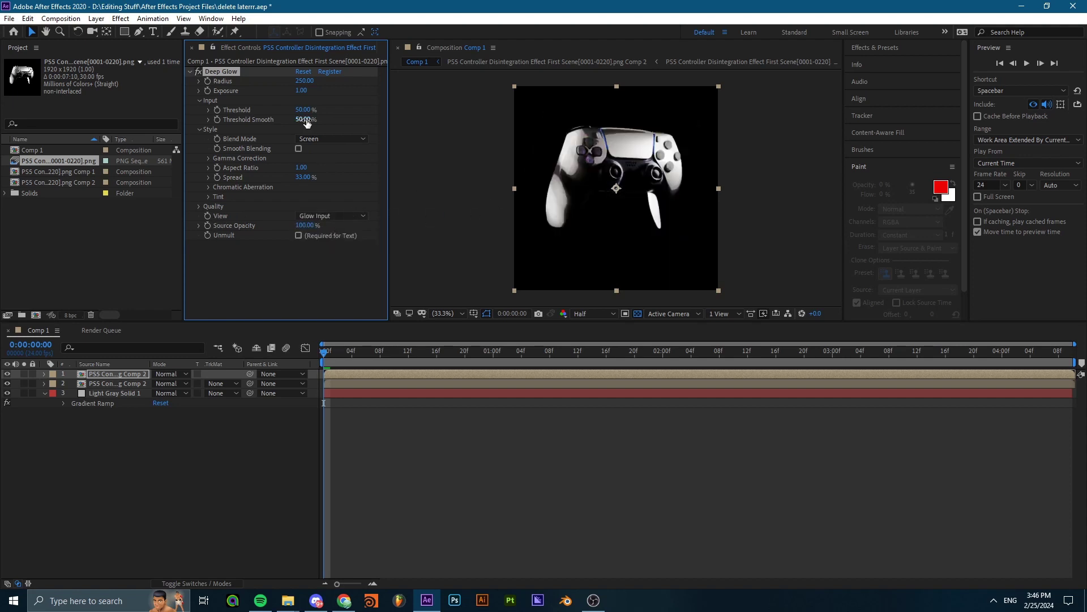
{"action": "mouse_move", "coordinate": [304, 119]}
{"action": "left_mouse_down"}
{"action": "mouse_move", "coordinate": [257, 124]}
{"action": "mouse_move", "coordinate": [331, 116]}
{"action": "mouse_move", "coordinate": [307, 110]}
{"action": "left_mouse_up"}
Fit the composition in the viewer, lower the glow threshold slightly, and save the project
{"action": "scroll", "coordinate": [606, 171], "scroll_direction": "up", "scroll_amount": 3}
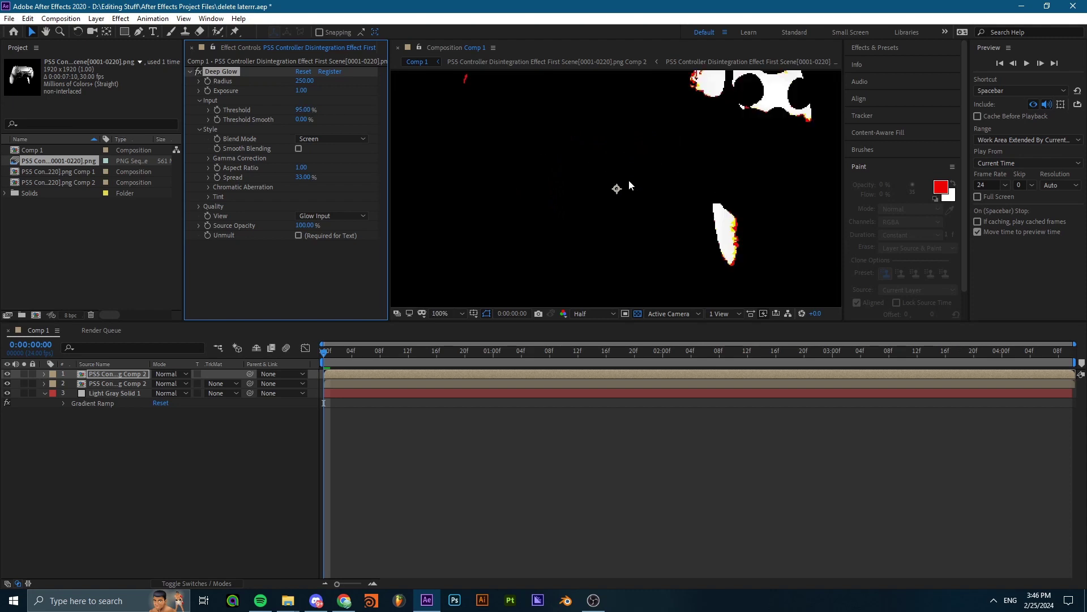
{"action": "scroll", "coordinate": [543, 204], "scroll_direction": "down", "scroll_amount": 2}
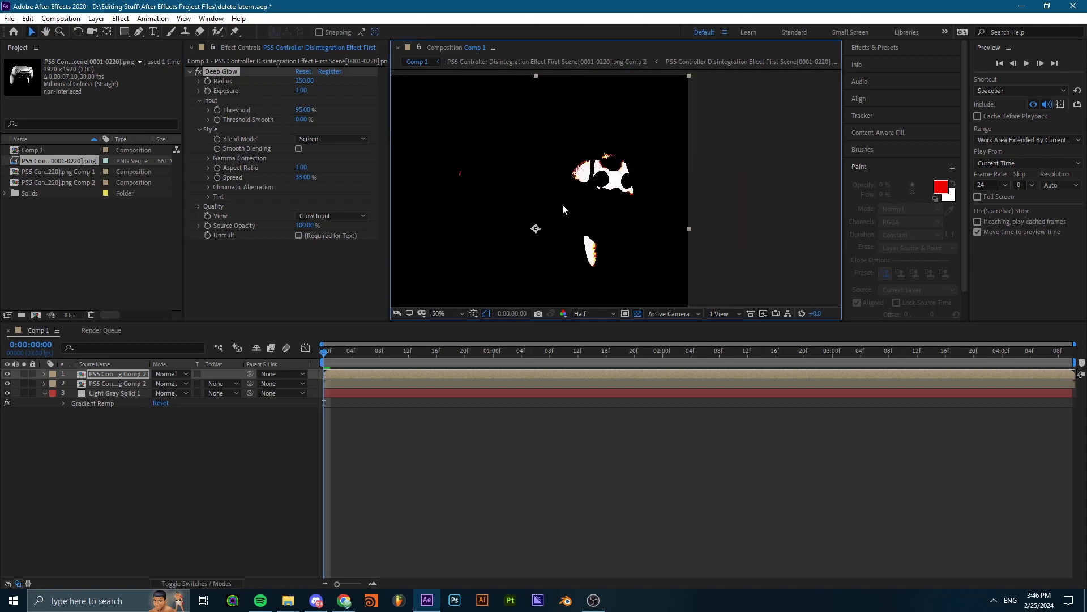
{"action": "scroll", "coordinate": [552, 204], "scroll_direction": "left", "scroll_amount": 3}
{"action": "left_click", "coordinate": [439, 313]}
{"action": "left_click", "coordinate": [453, 333]}
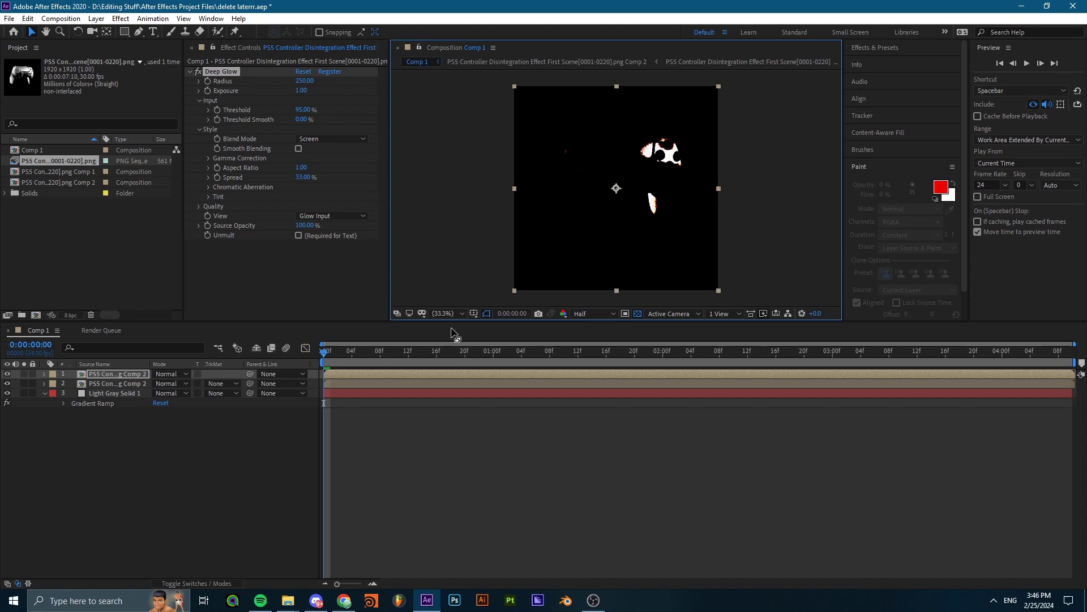
{"action": "left_click_drag", "start_coordinate": [306, 116], "coordinate": [307, 113]}
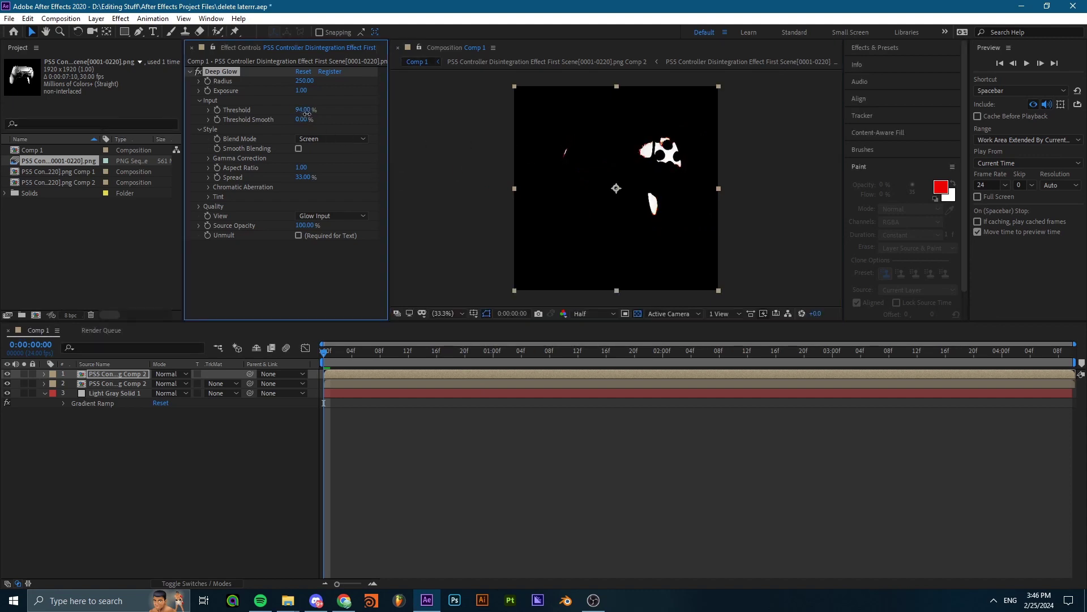
{"action": "key", "text": "ctrl+s"}
Show the final glow render at 50% zoom, reduce glow exposure, and revert a trial Add blend
{"action": "left_click", "coordinate": [315, 216]}
{"action": "left_click", "coordinate": [323, 245]}
{"action": "key", "text": "period"}
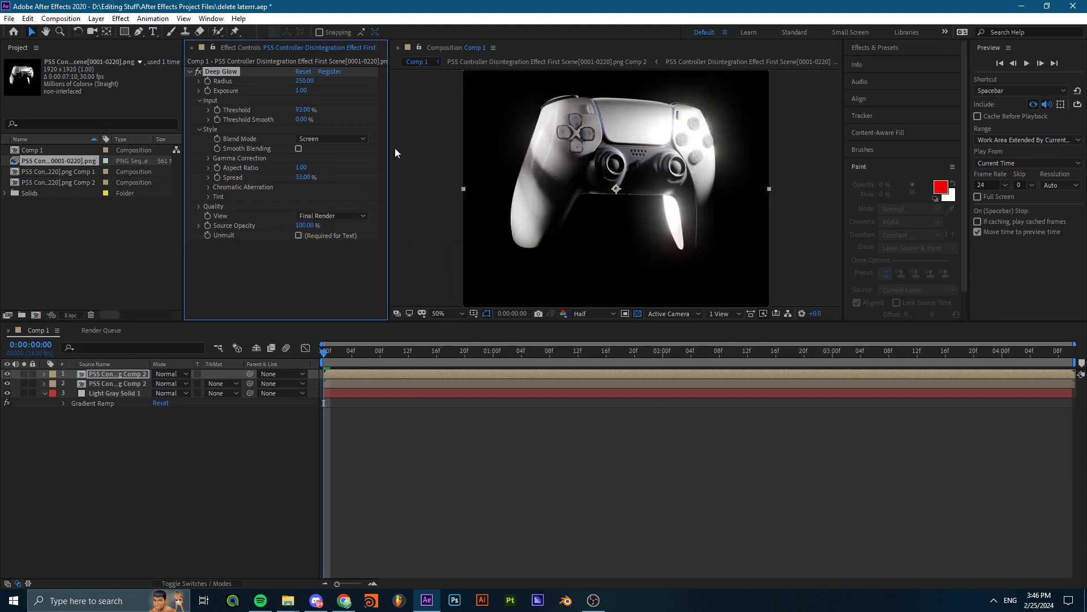
{"action": "left_click_drag", "start_coordinate": [304, 92], "coordinate": [341, 107]}
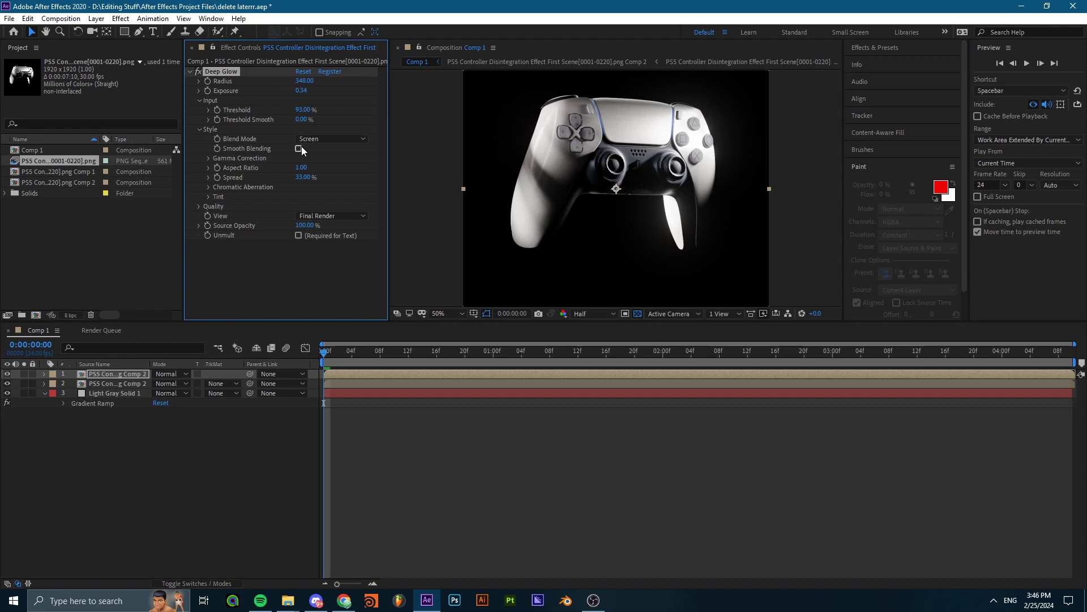
{"action": "left_click", "coordinate": [331, 139]}
{"action": "left_click", "coordinate": [323, 161]}
{"action": "key", "text": "ctrl+z"}
Enable Smooth Blending and Unmult on Deep Glow and set Source Opacity to 0%
{"action": "left_click", "coordinate": [299, 148]}
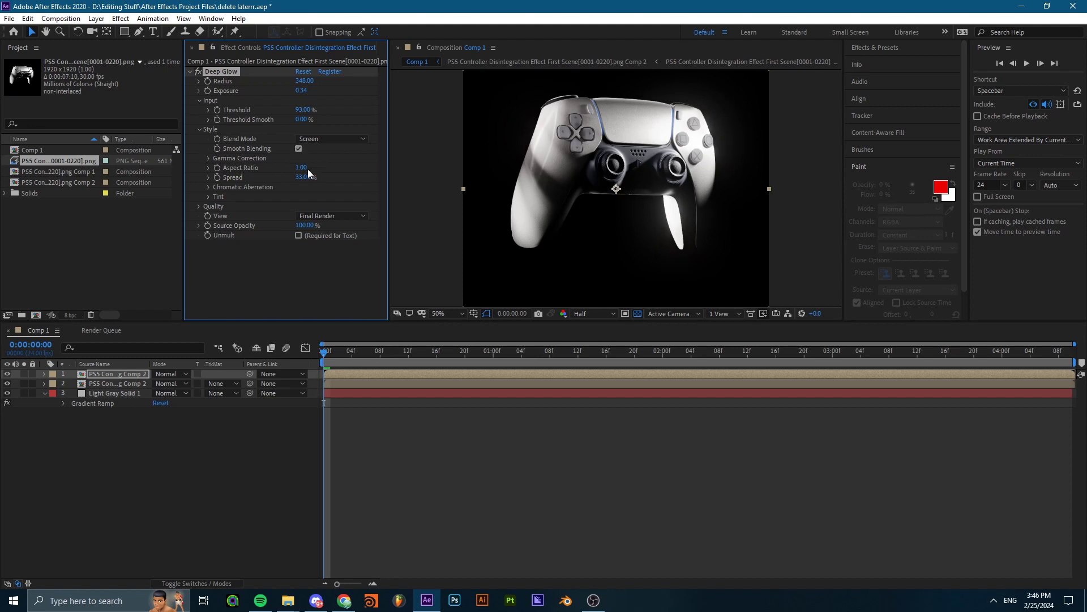
{"action": "left_click", "coordinate": [299, 236]}
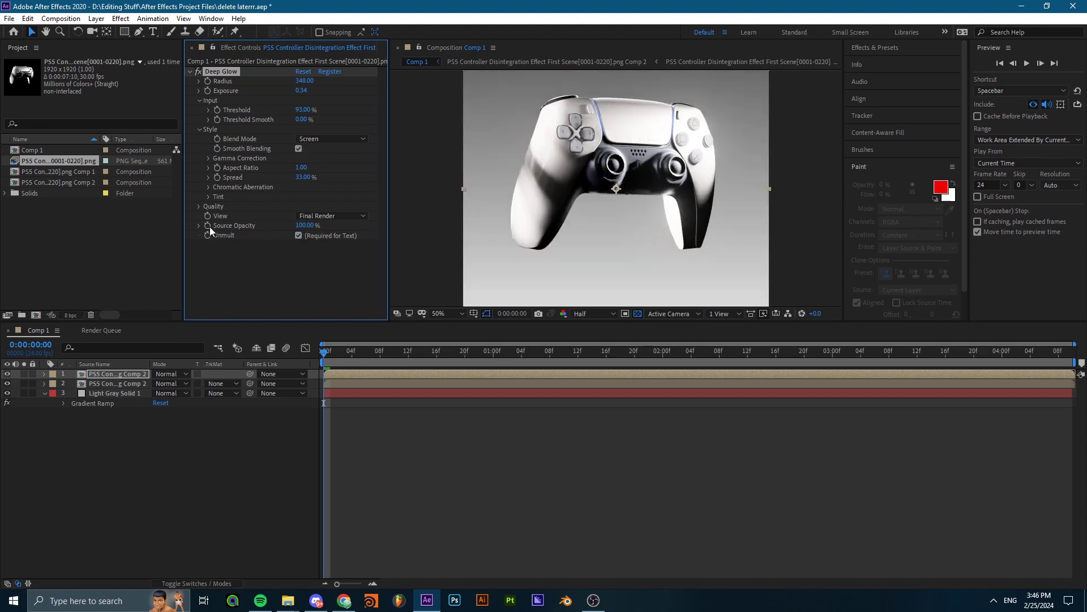
{"action": "left_click_drag", "start_coordinate": [315, 229], "coordinate": [148, 243]}
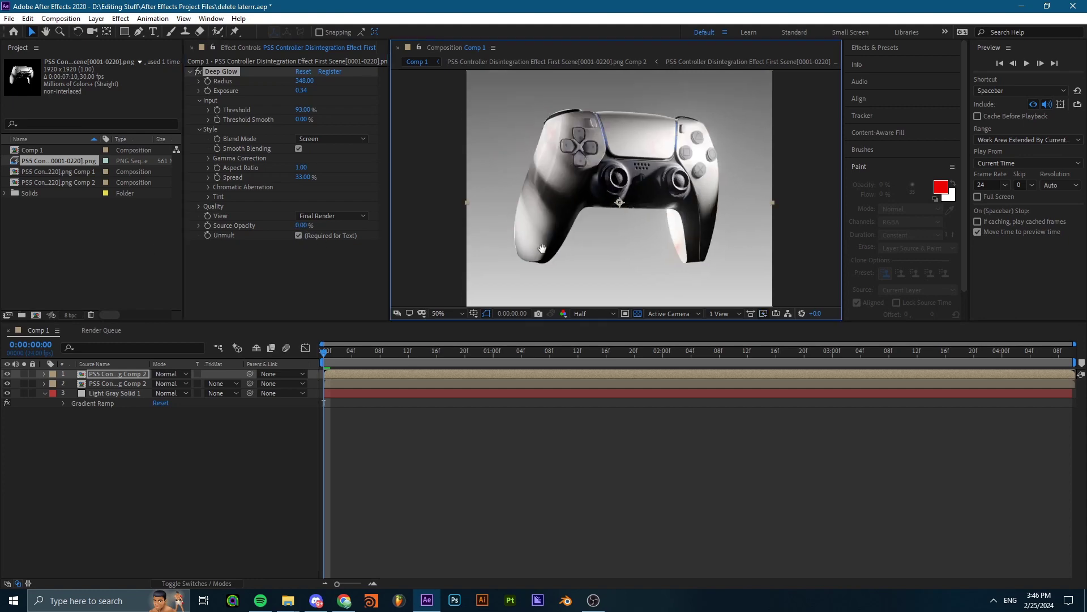
{"action": "scroll", "coordinate": [536, 235], "scroll_direction": "up", "scroll_amount": 2}
{"action": "scroll", "coordinate": [537, 235], "scroll_direction": "down", "scroll_amount": 2}
Apply a Tint effect and set the glow layer's blending mode to Screen
{"action": "key", "text": "ctrl+space"}
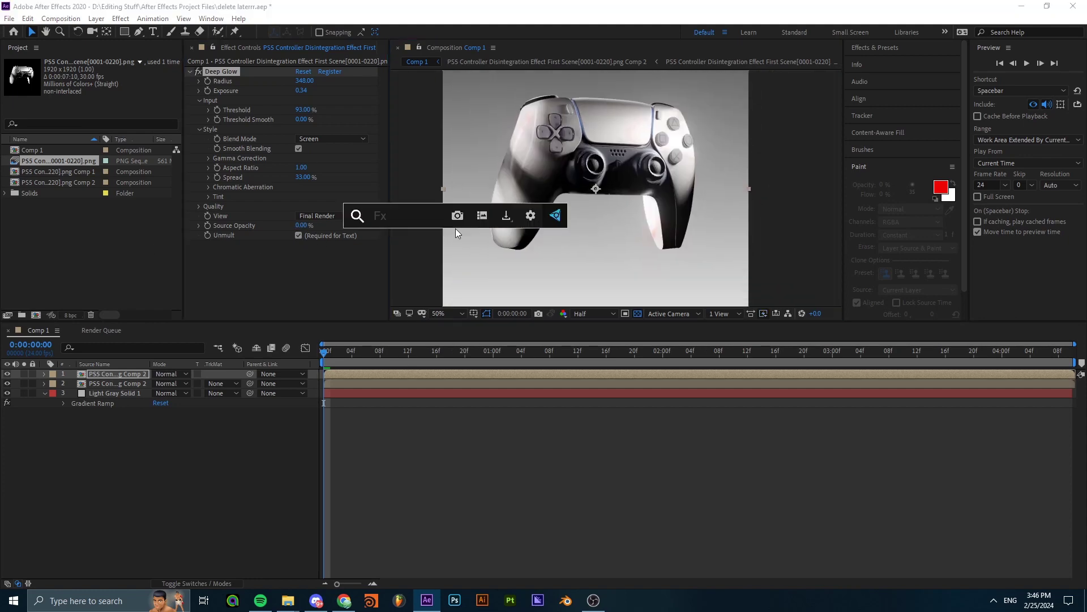
{"action": "type", "text": "tint"}
{"action": "key", "text": "Return"}
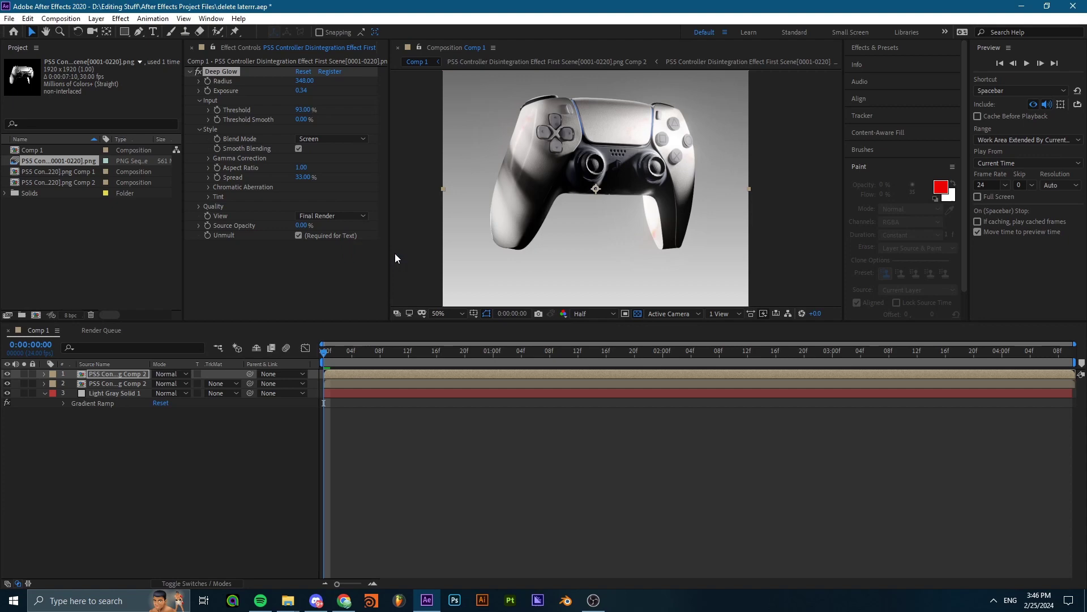
{"action": "left_click", "coordinate": [181, 384]}
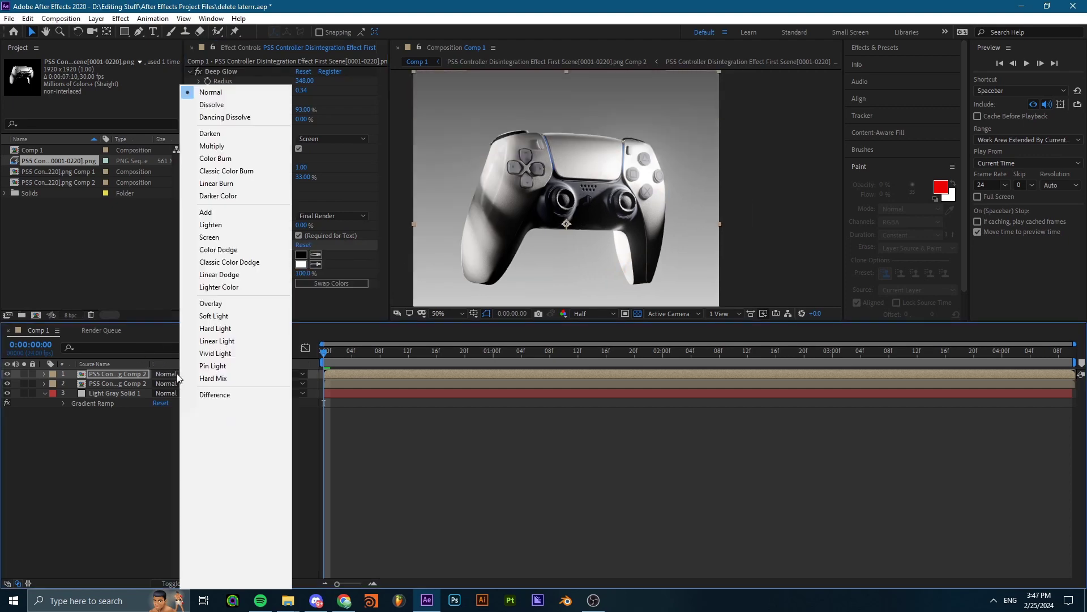
{"action": "left_click", "coordinate": [222, 238]}
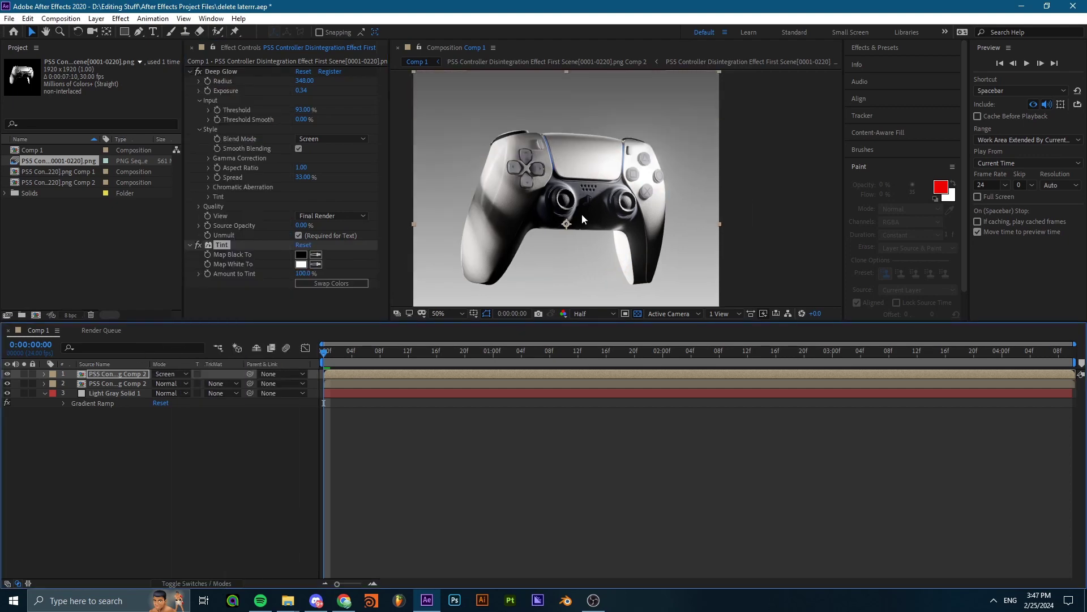
Toggle the glow layer's visibility repeatedly to compare, leaving it visible
{"action": "left_click", "coordinate": [8, 374]}
{"action": "left_click", "coordinate": [7, 374]}
{"action": "left_click", "coordinate": [7, 374]}
{"action": "left_click", "coordinate": [7, 374]}
{"action": "left_click", "coordinate": [7, 374]}
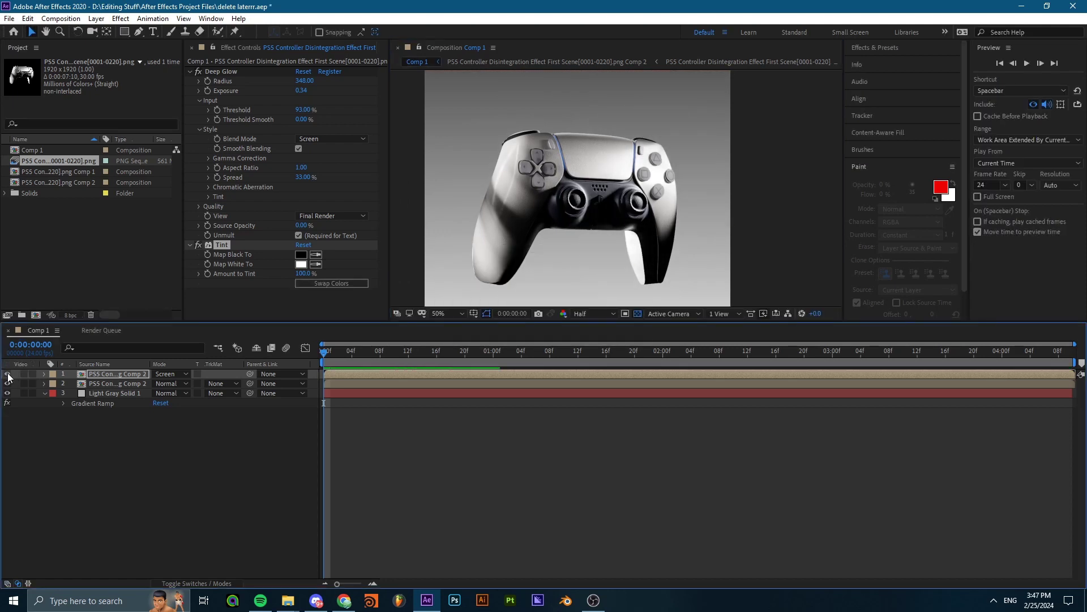
{"action": "left_click", "coordinate": [7, 373]}
{"action": "left_click", "coordinate": [8, 373]}
{"action": "left_click", "coordinate": [7, 374]}
{"action": "left_click", "coordinate": [7, 374]}
{"action": "left_click", "coordinate": [7, 374]}
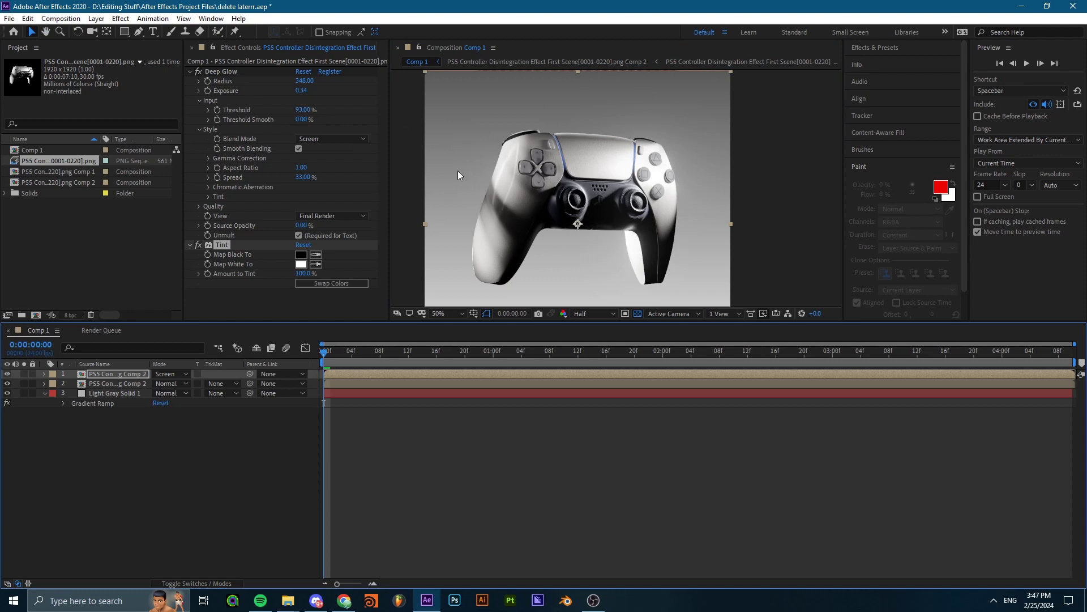
Try a 0% glow threshold and undo it, raise Deep Glow exposure to about 0.47, and fit the viewer
{"action": "left_click_drag", "start_coordinate": [304, 109], "coordinate": [218, 119]}
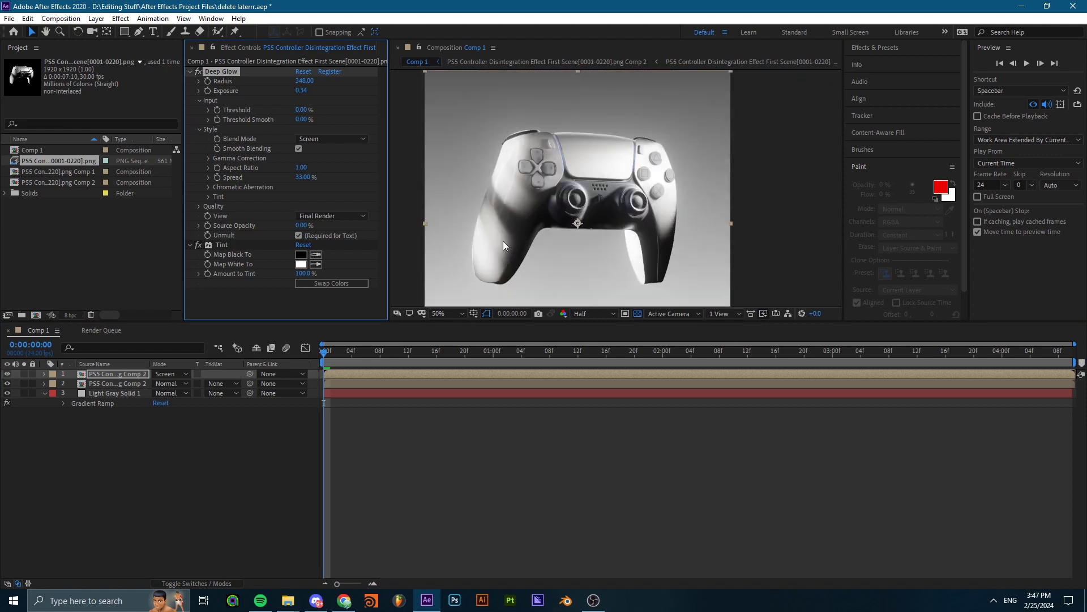
{"action": "key", "text": "ctrl+z"}
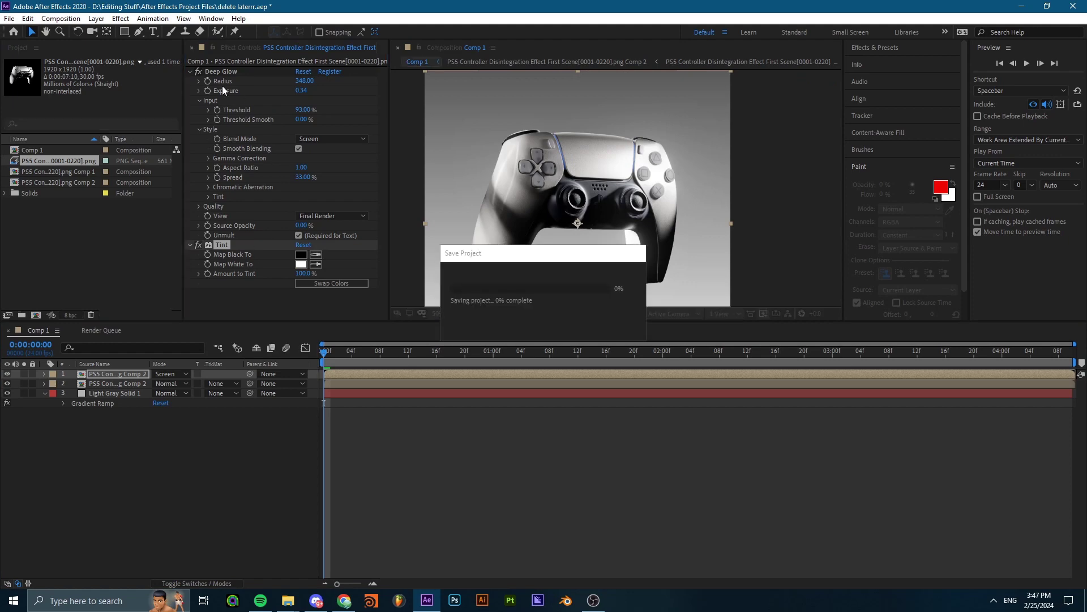
{"action": "left_click_drag", "start_coordinate": [300, 91], "coordinate": [281, 90]}
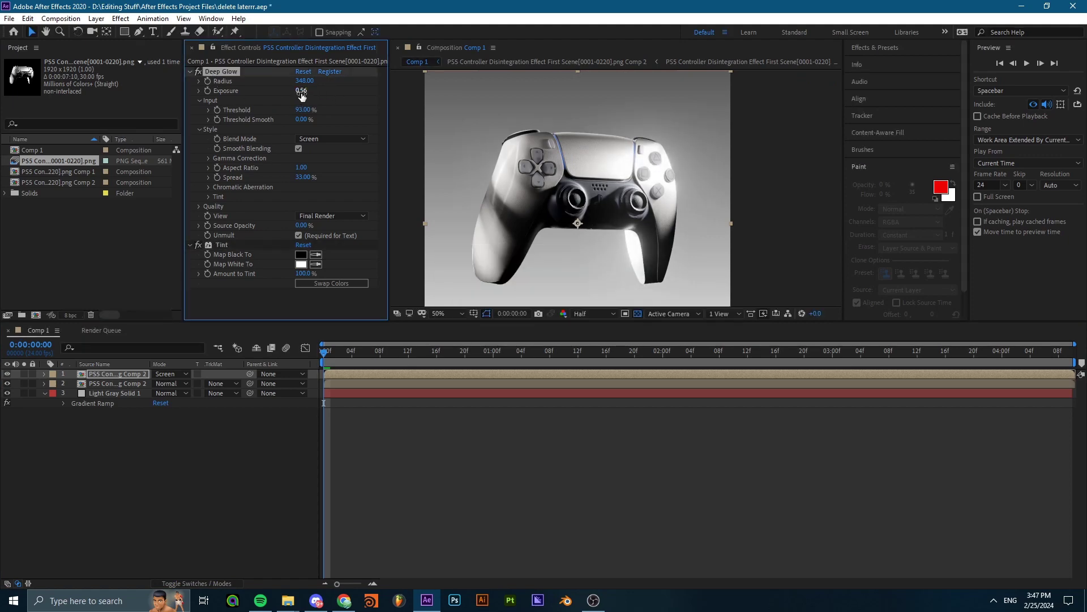
{"action": "left_click", "coordinate": [448, 313]}
{"action": "left_click", "coordinate": [450, 328]}
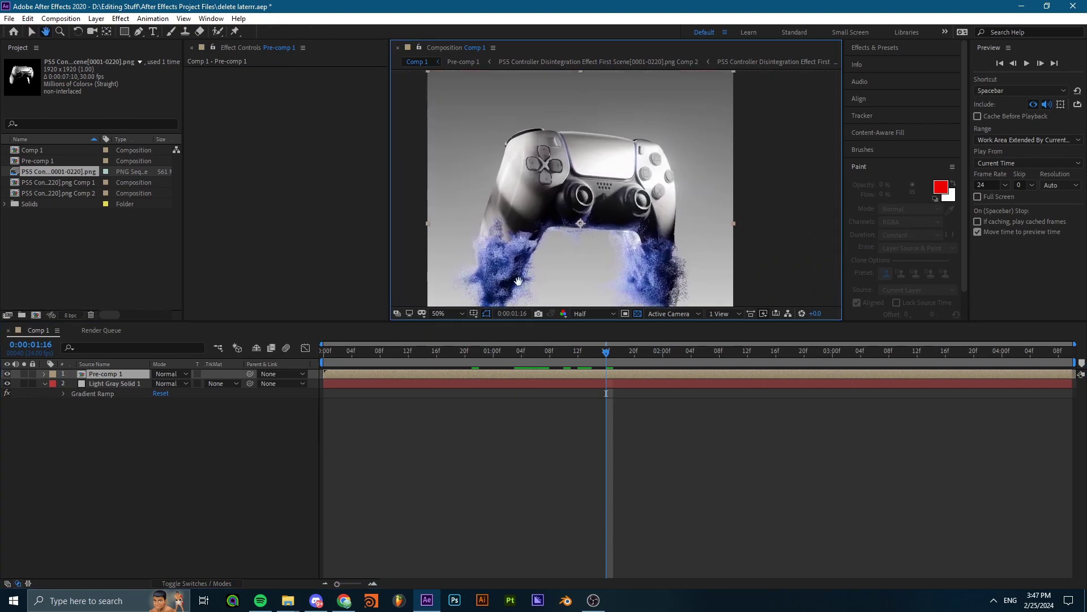
Preview the disintegration and scrub between about 0:00:01:07 and 0:00:02:13
{"action": "key", "text": "space"}
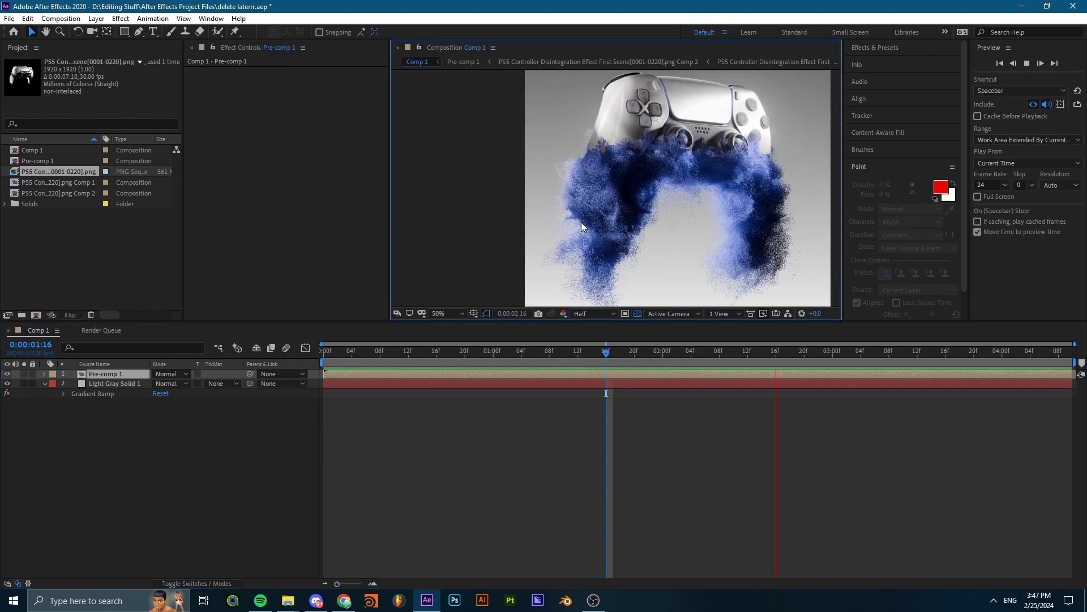
{"action": "left_click_drag", "start_coordinate": [583, 354], "coordinate": [720, 360]}
{"action": "scroll", "coordinate": [594, 250], "scroll_direction": "up", "scroll_amount": 2}
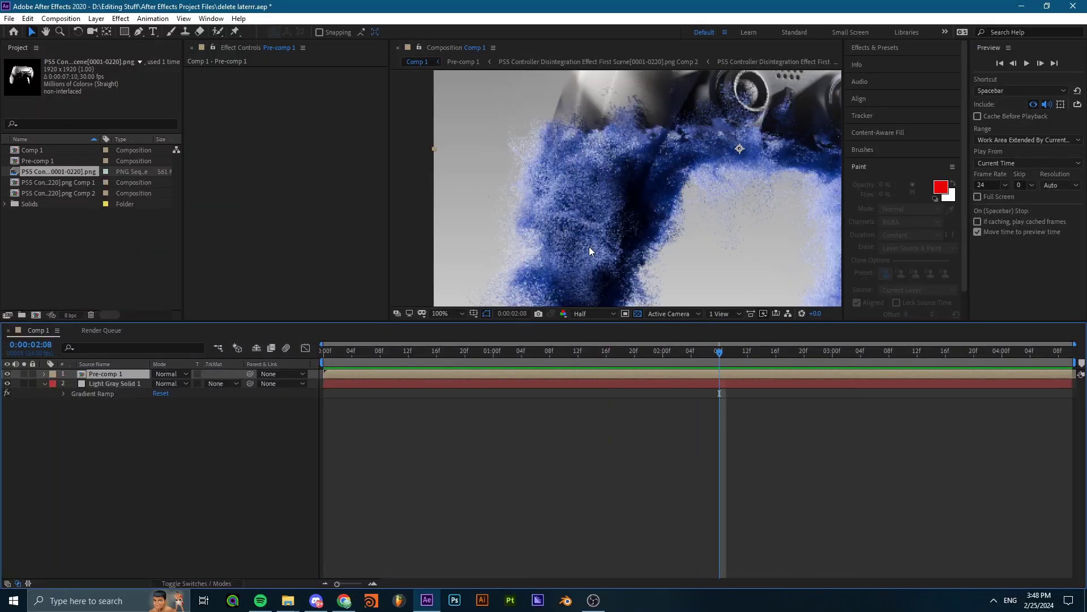
{"action": "scroll", "coordinate": [577, 200], "scroll_direction": "down", "scroll_amount": 2}
{"action": "left_click", "coordinate": [541, 354]}
{"action": "left_click_drag", "start_coordinate": [541, 355], "coordinate": [662, 348]}
Apply RSMB motion blur to Pre-comp 1 and zoom in on the controller's particle cloud
{"action": "key", "text": "ctrl+space"}
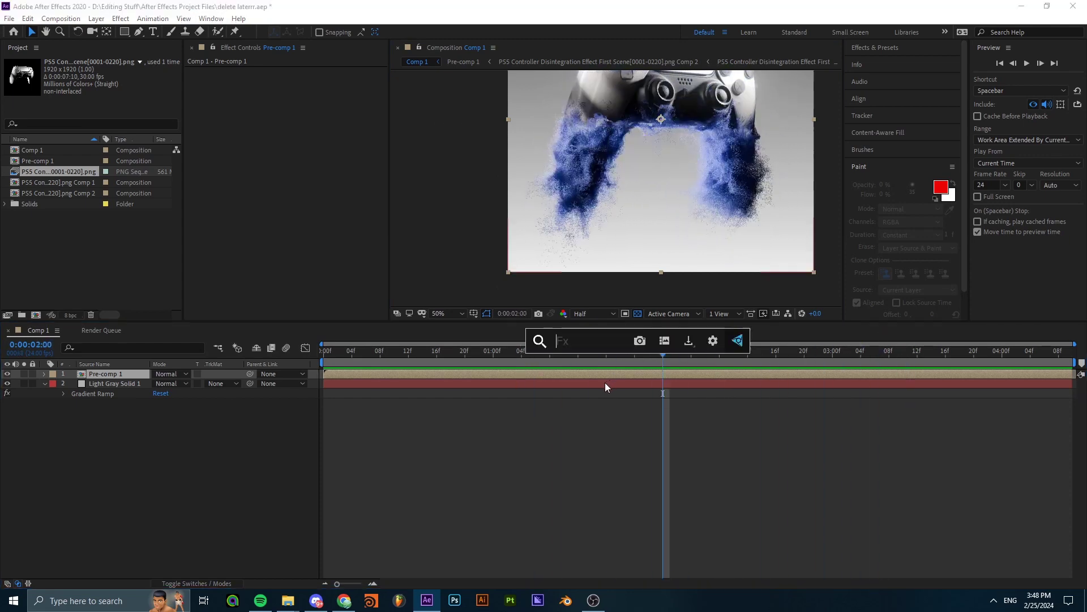
{"action": "type", "text": "rsmb"}
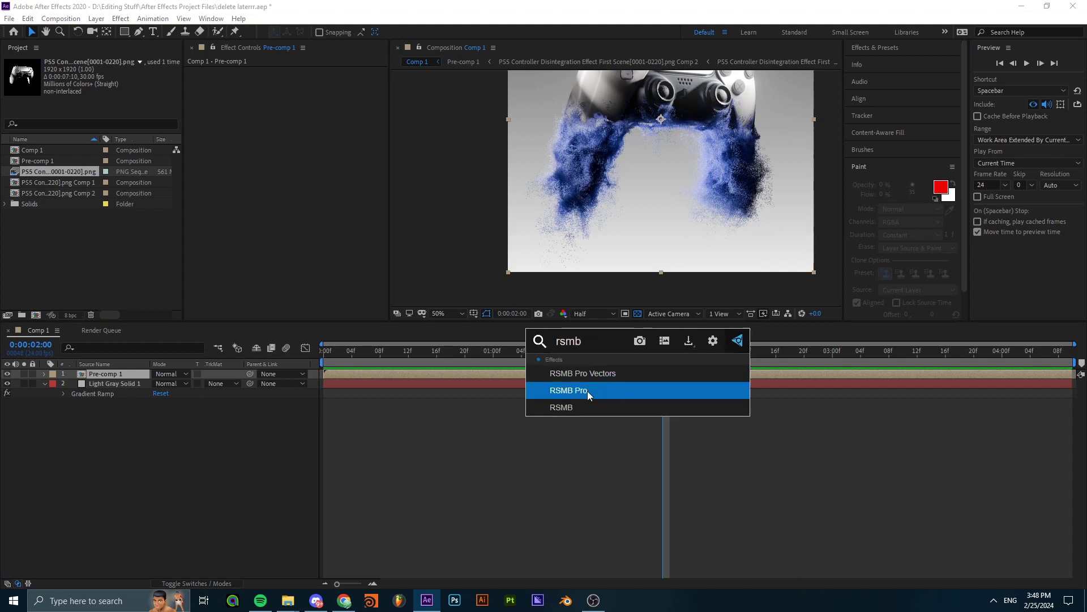
{"action": "left_click", "coordinate": [570, 405]}
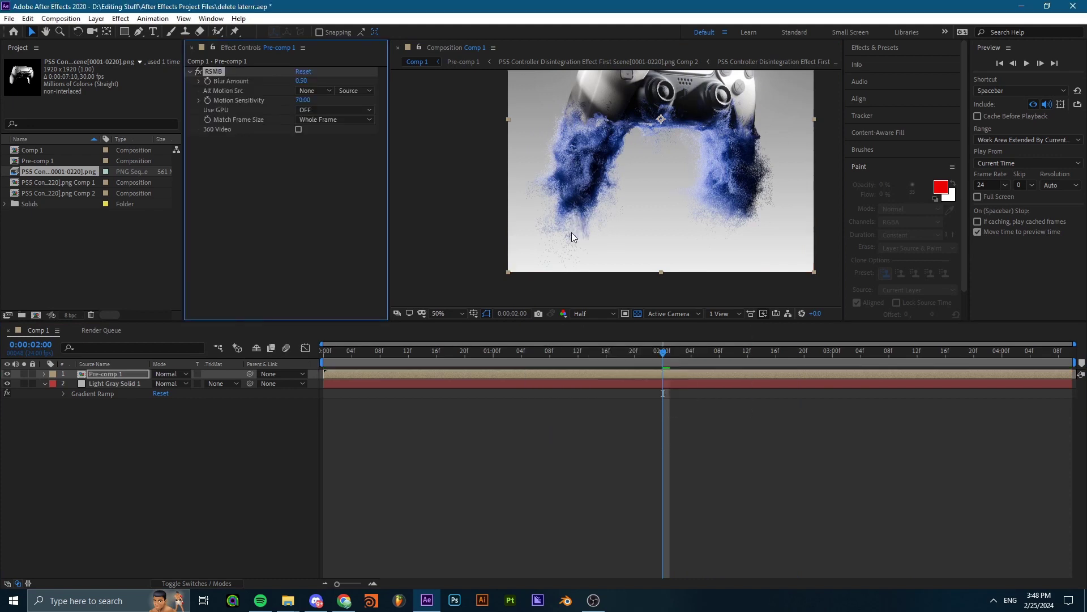
{"action": "scroll", "coordinate": [572, 233], "scroll_direction": "up", "scroll_amount": 2}
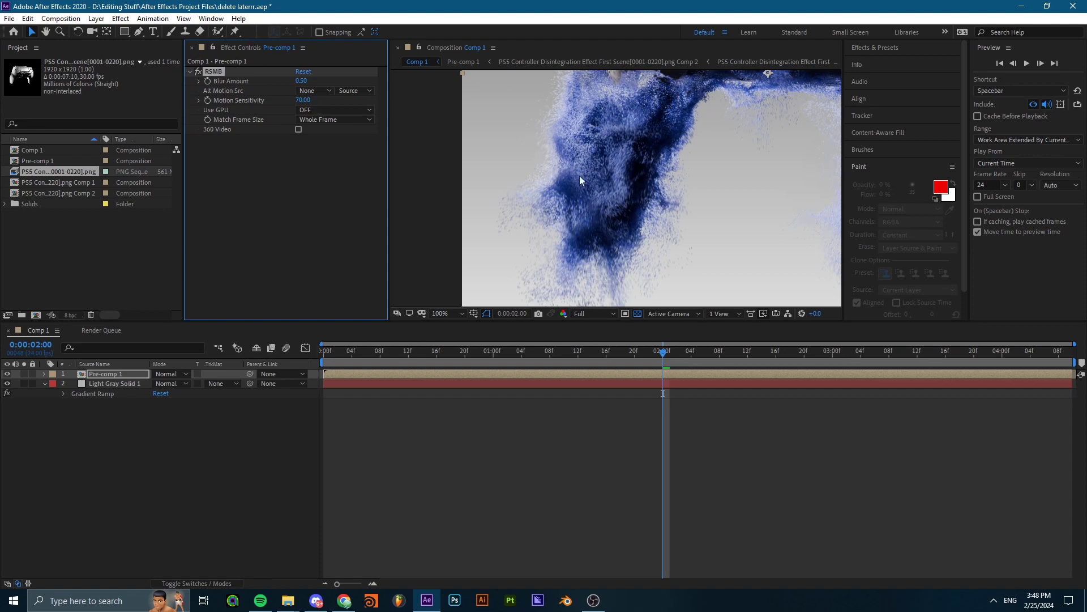
{"action": "scroll", "coordinate": [650, 187], "scroll_direction": "down", "scroll_amount": 2}
{"action": "scroll", "coordinate": [617, 196], "scroll_direction": "up", "scroll_amount": 4}
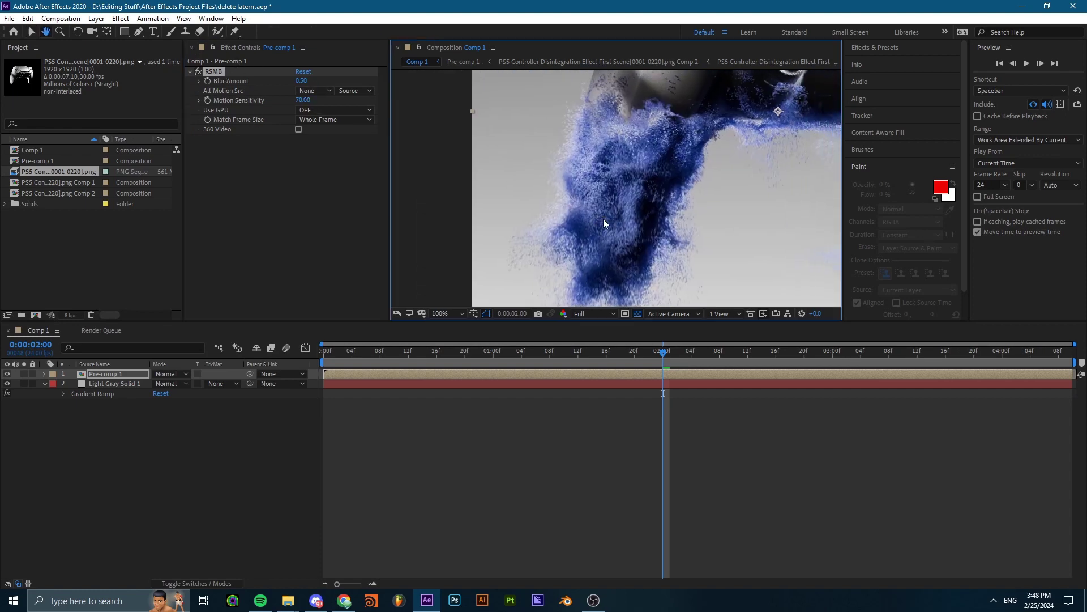
{"action": "left_click_drag", "start_coordinate": [603, 219], "coordinate": [558, 200]}
{"action": "scroll", "coordinate": [629, 148], "scroll_direction": "down", "scroll_amount": 2}
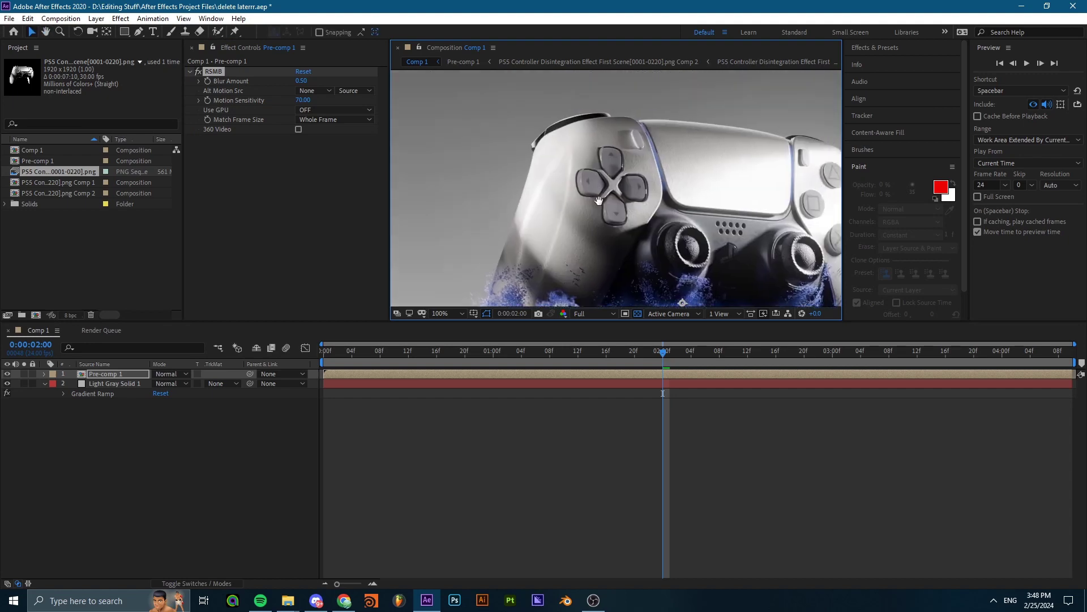
{"action": "scroll", "coordinate": [613, 232], "scroll_direction": "up", "scroll_amount": 4}
{"action": "scroll", "coordinate": [613, 232], "scroll_direction": "down", "scroll_amount": 4}
{"action": "scroll", "coordinate": [539, 147], "scroll_direction": "up", "scroll_amount": 1}
{"action": "scroll", "coordinate": [570, 182], "scroll_direction": "up", "scroll_amount": 2}
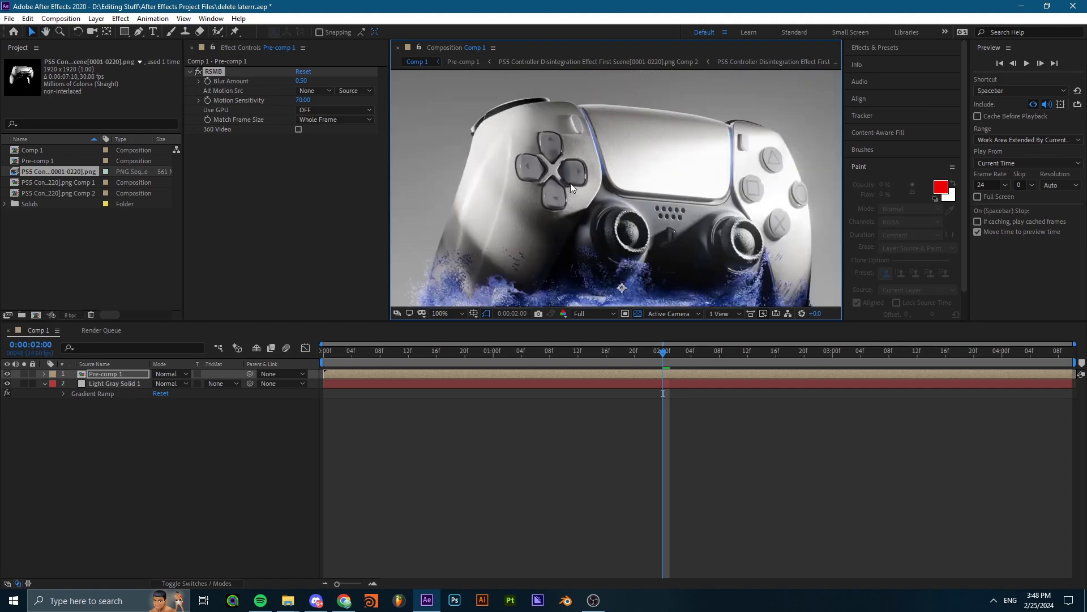
{"action": "left_click_drag", "start_coordinate": [569, 182], "coordinate": [623, 244]}
{"action": "scroll", "coordinate": [577, 181], "scroll_direction": "up", "scroll_amount": 2}
Turn RSMB off and back on to compare the particles with and without blur
{"action": "left_click", "coordinate": [198, 72]}
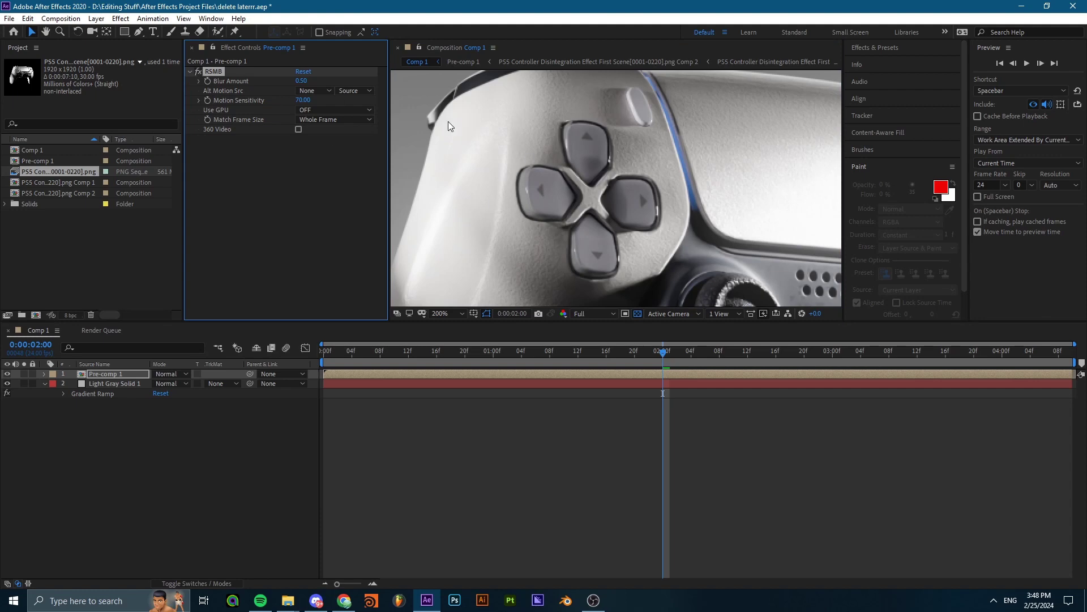
{"action": "scroll", "coordinate": [556, 212], "scroll_direction": "down", "scroll_amount": 4}
{"action": "scroll", "coordinate": [573, 212], "scroll_direction": "up", "scroll_amount": 4}
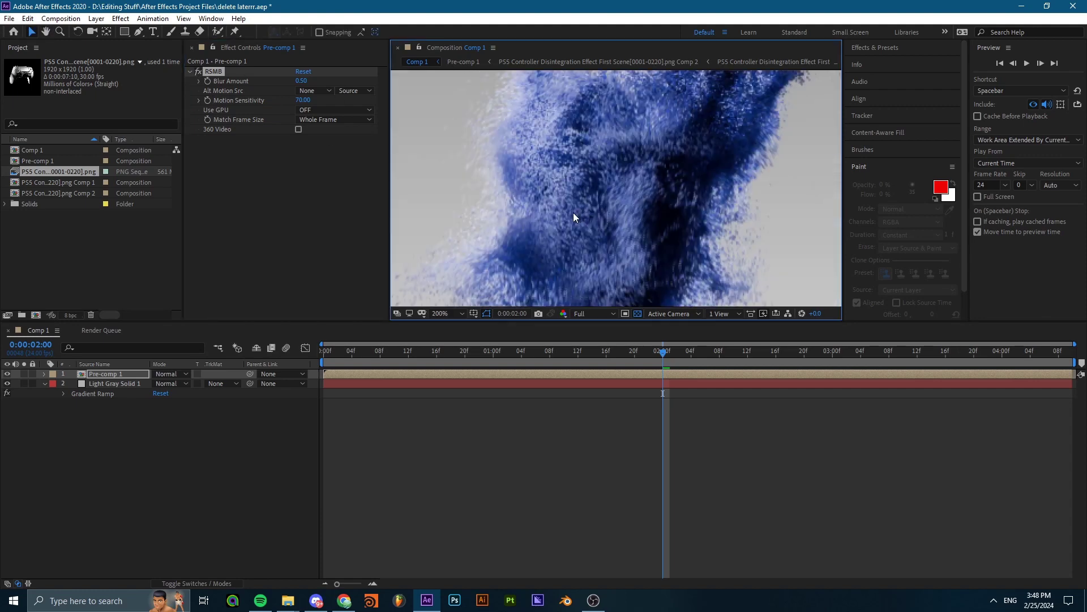
{"action": "scroll", "coordinate": [538, 211], "scroll_direction": "up", "scroll_amount": 1}
{"action": "left_click", "coordinate": [198, 71]}
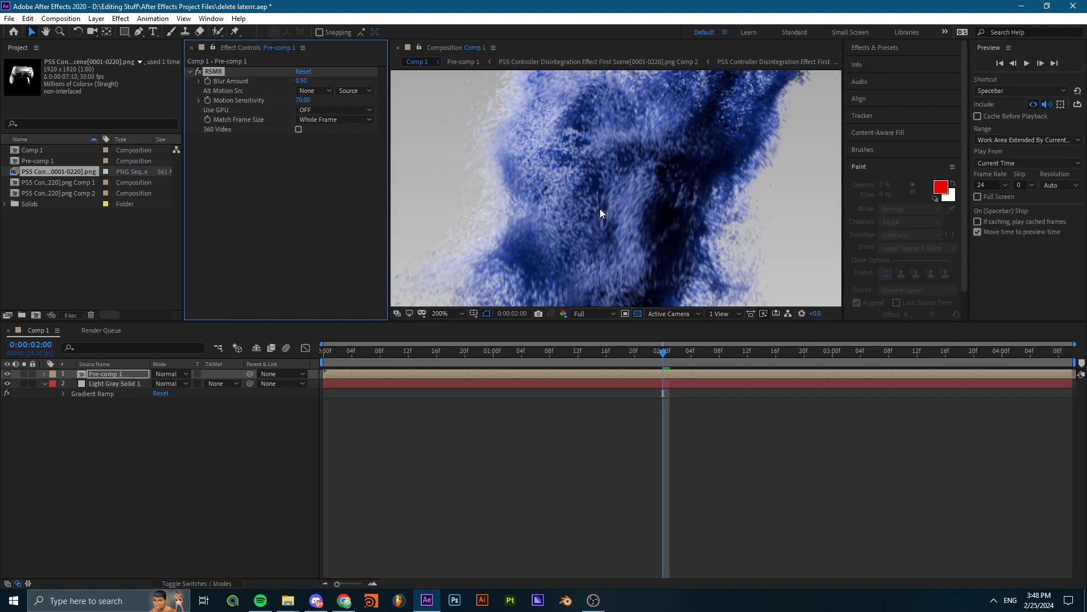
Set RSMB Blur Amount to 0.20 and Motion Sensitivity to 40
{"action": "left_click", "coordinate": [302, 81]}
{"action": "left_click", "coordinate": [302, 100]}
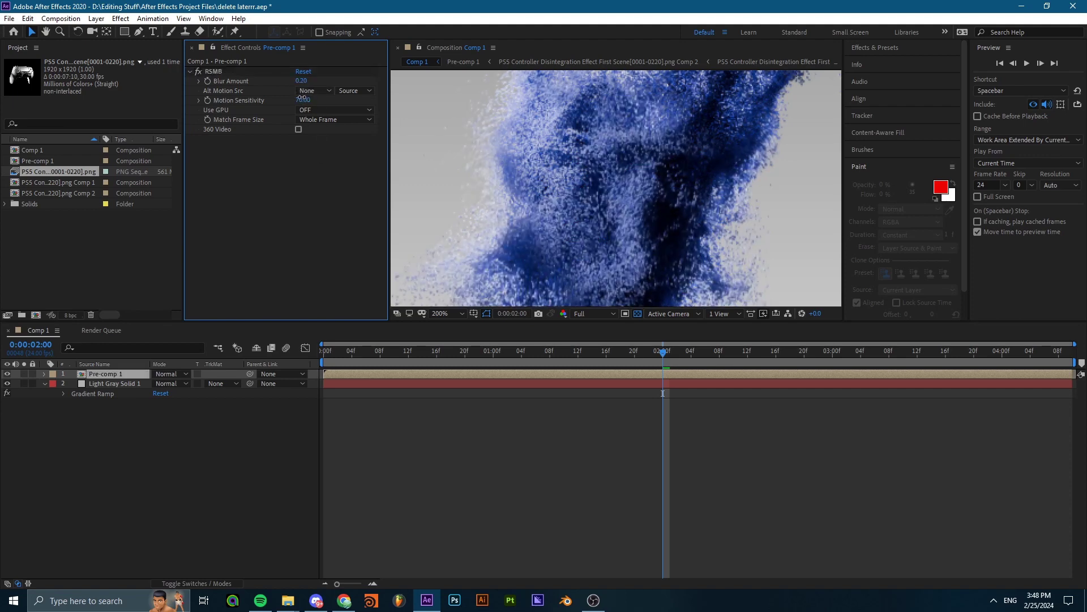
{"action": "type", "text": "40"}
{"action": "left_click", "coordinate": [639, 425]}
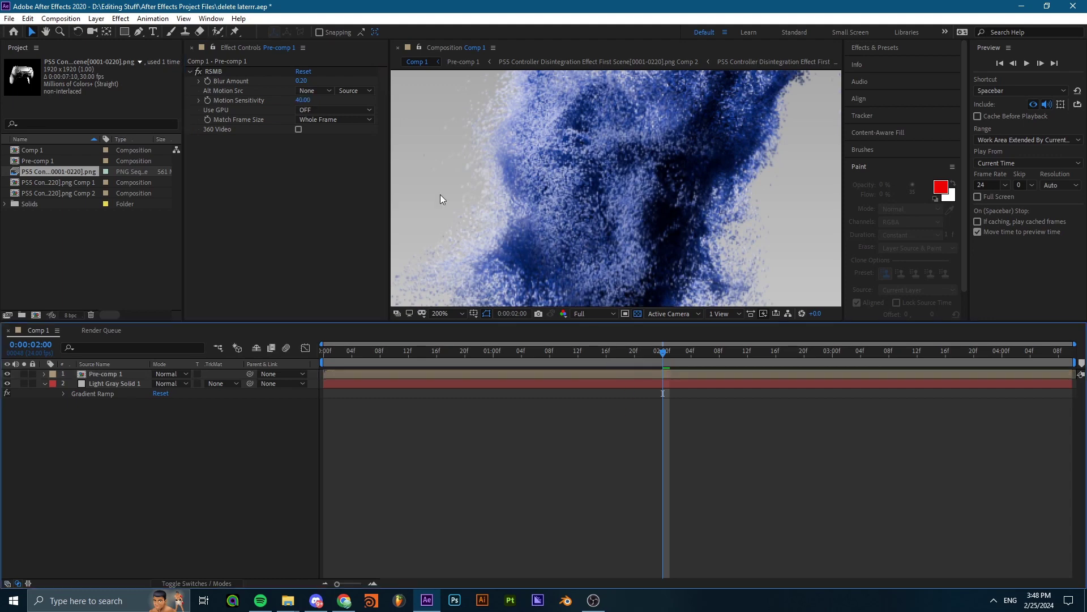
{"action": "left_click", "coordinate": [198, 73]}
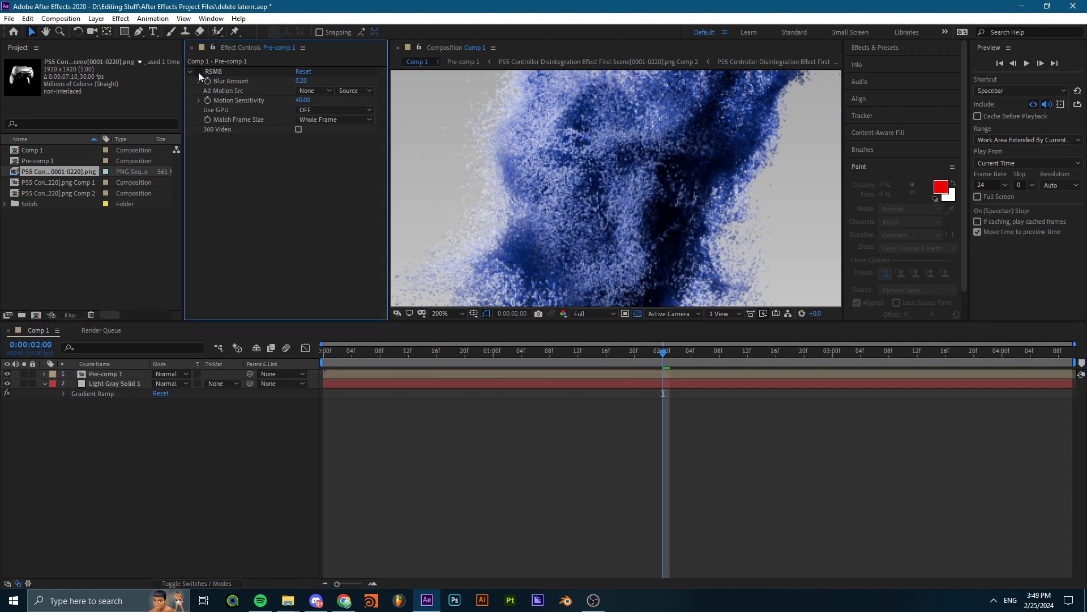
Fit the composition in the viewer, move to 0:00:01:17, and select Pre-comp 1
{"action": "left_click", "coordinate": [550, 351]}
{"action": "scroll", "coordinate": [526, 272], "scroll_direction": "down", "scroll_amount": 4}
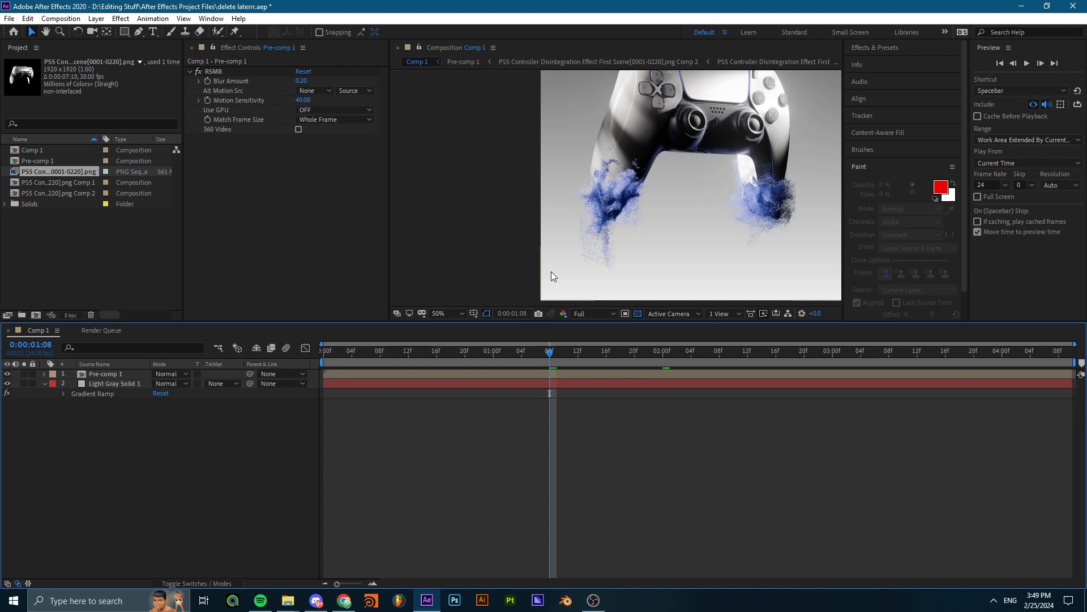
{"action": "left_click", "coordinate": [448, 313]}
{"action": "left_click", "coordinate": [447, 408]}
{"action": "left_click", "coordinate": [613, 351]}
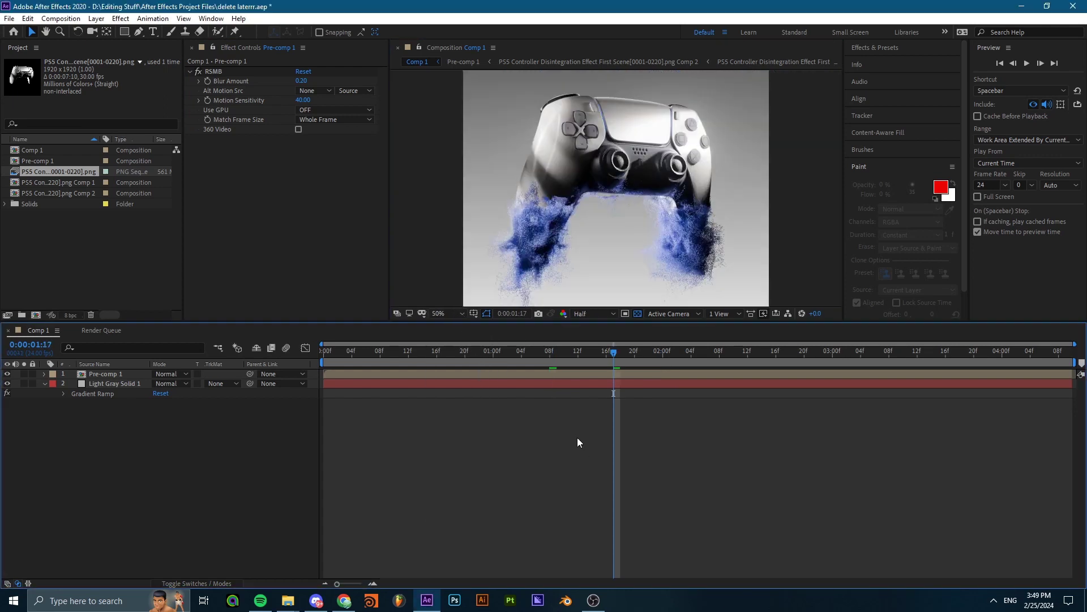
{"action": "left_click", "coordinate": [593, 375]}
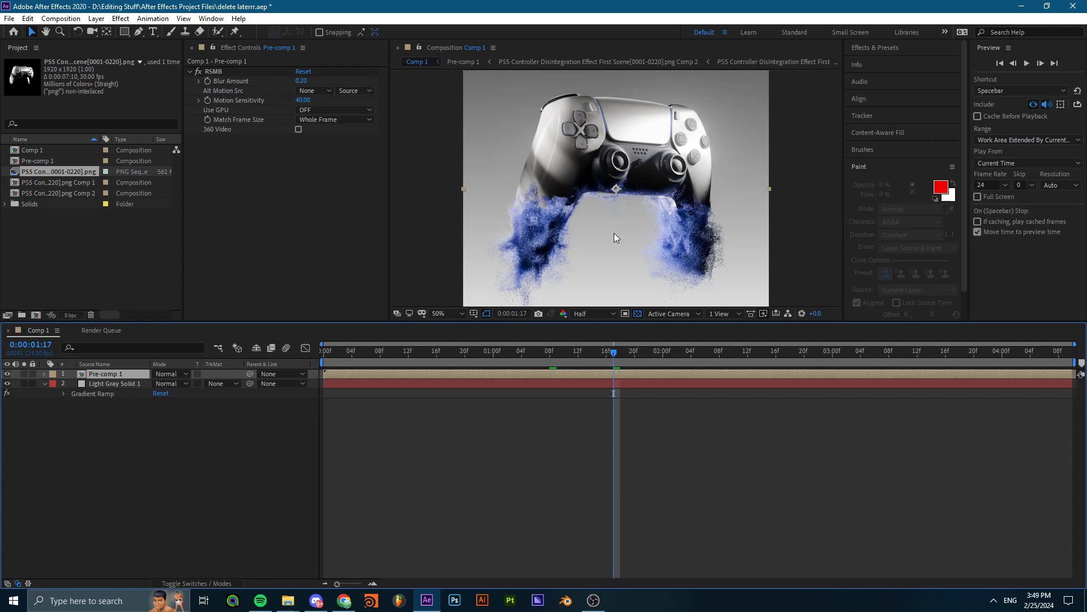
Add an adjustment layer on top with an Exposure effect and raise its offset
{"action": "key", "text": "ctrl+alt+y"}
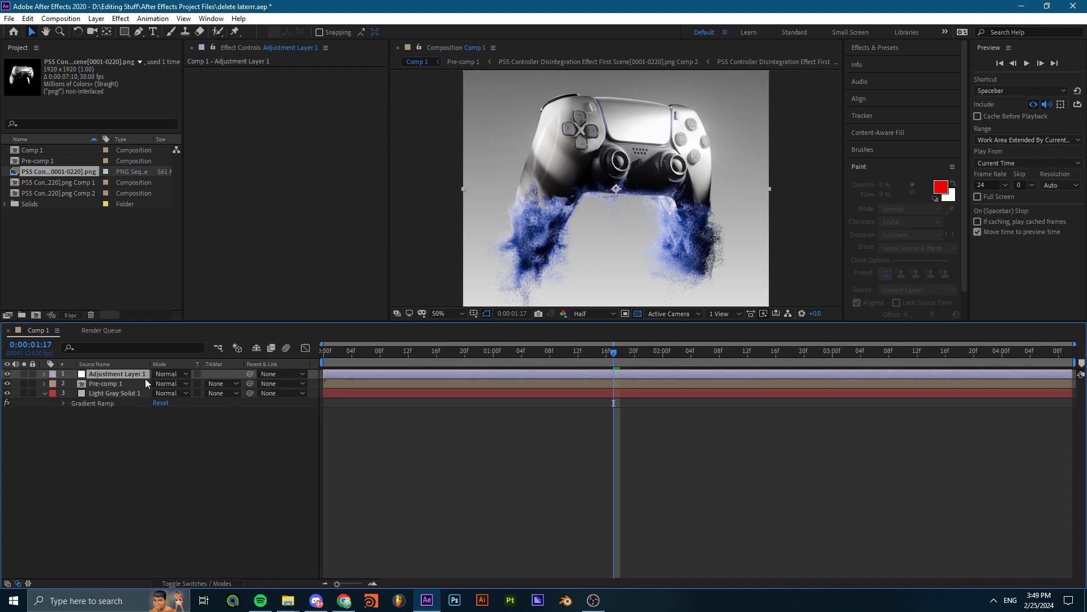
{"action": "key", "text": "ctrl+space"}
{"action": "type", "text": "exp"}
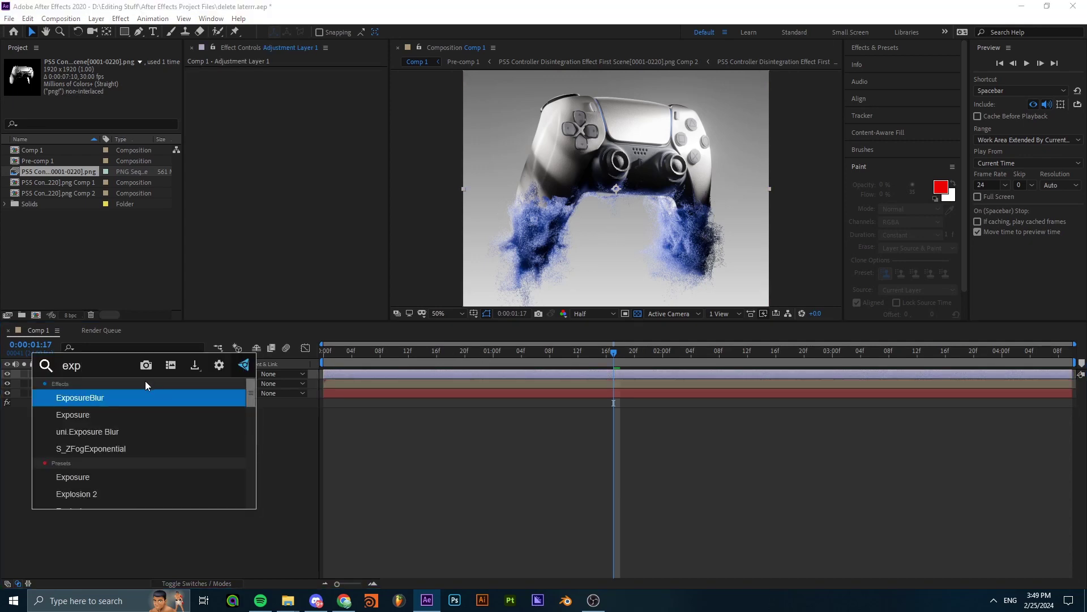
{"action": "left_click", "coordinate": [100, 411]}
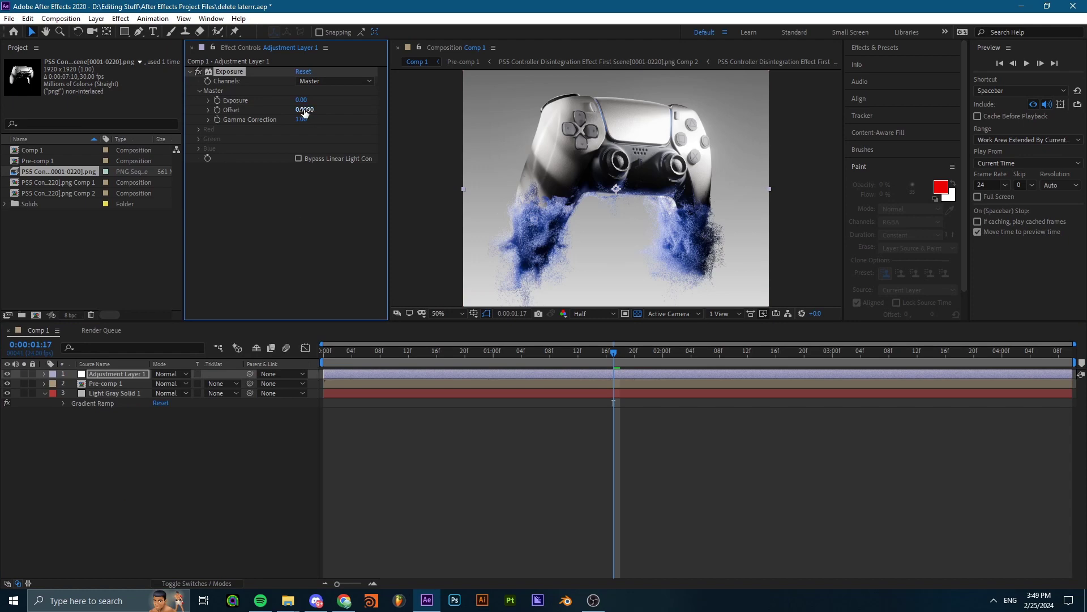
{"action": "left_click_drag", "start_coordinate": [305, 112], "coordinate": [317, 112]}
{"action": "left_click_drag", "start_coordinate": [568, 187], "coordinate": [590, 212]}
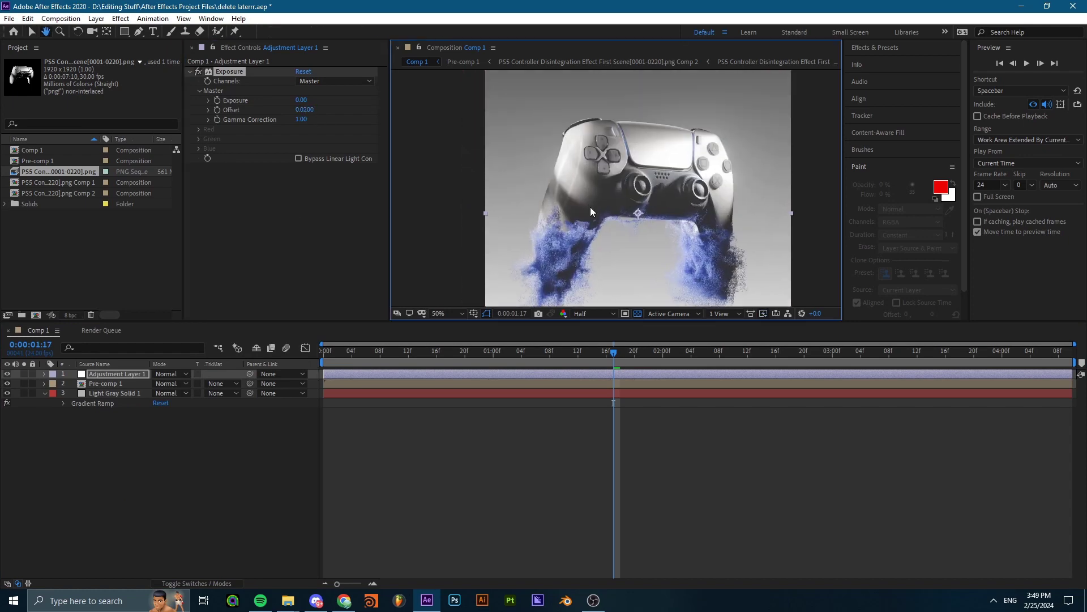
{"action": "key", "text": "v"}
{"action": "scroll", "coordinate": [593, 211], "scroll_direction": "down", "scroll_amount": 2}
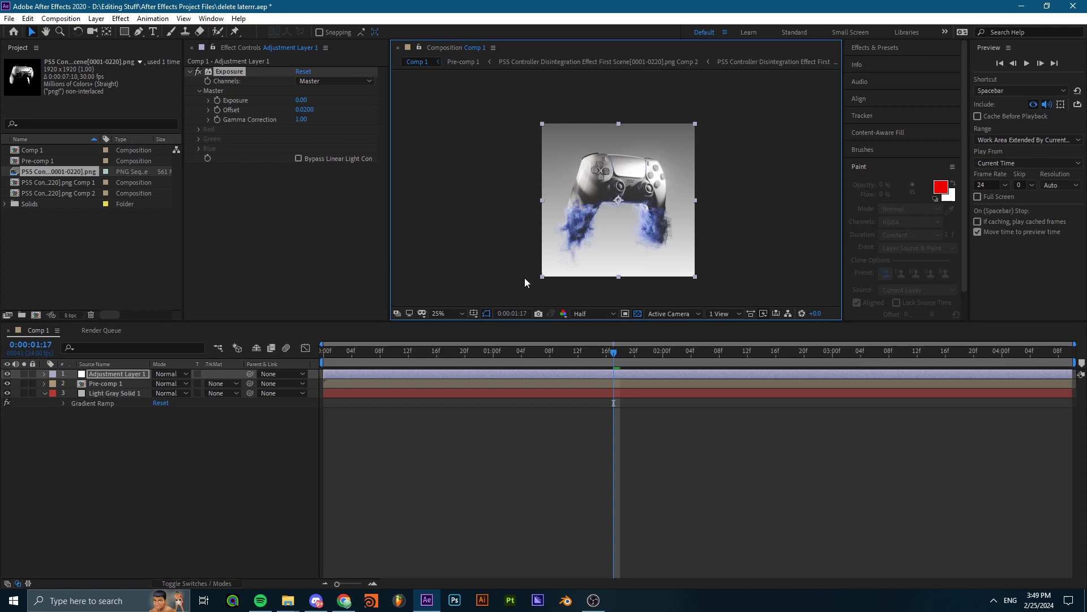
{"action": "scroll", "coordinate": [603, 218], "scroll_direction": "up", "scroll_amount": 2}
Set the Exposure offset to 0.005, then settle on 0.0030
{"action": "left_click", "coordinate": [311, 110]}
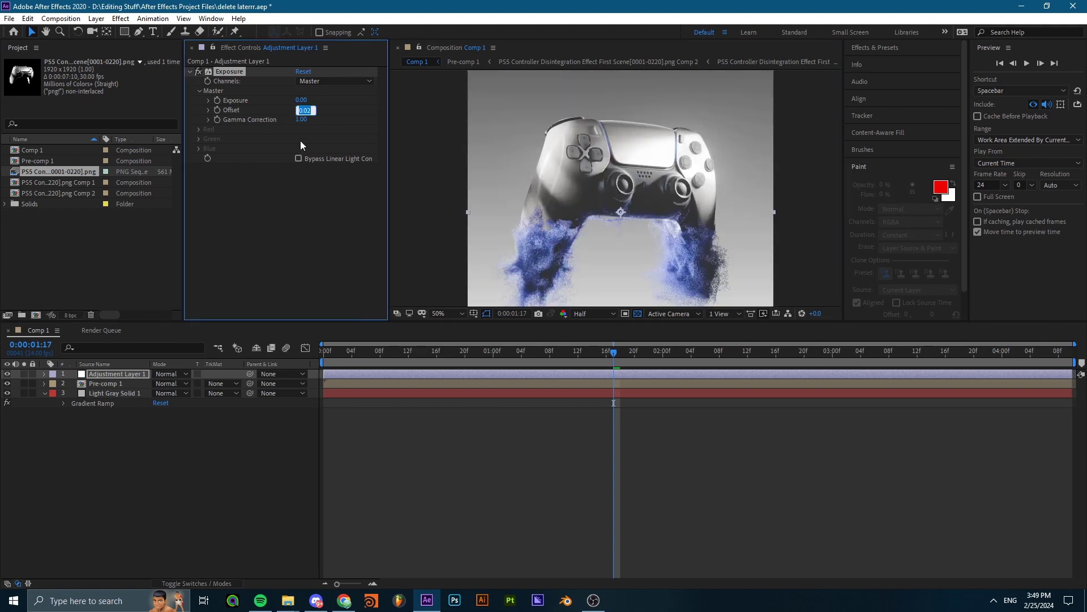
{"action": "type", "text": "0.005"}
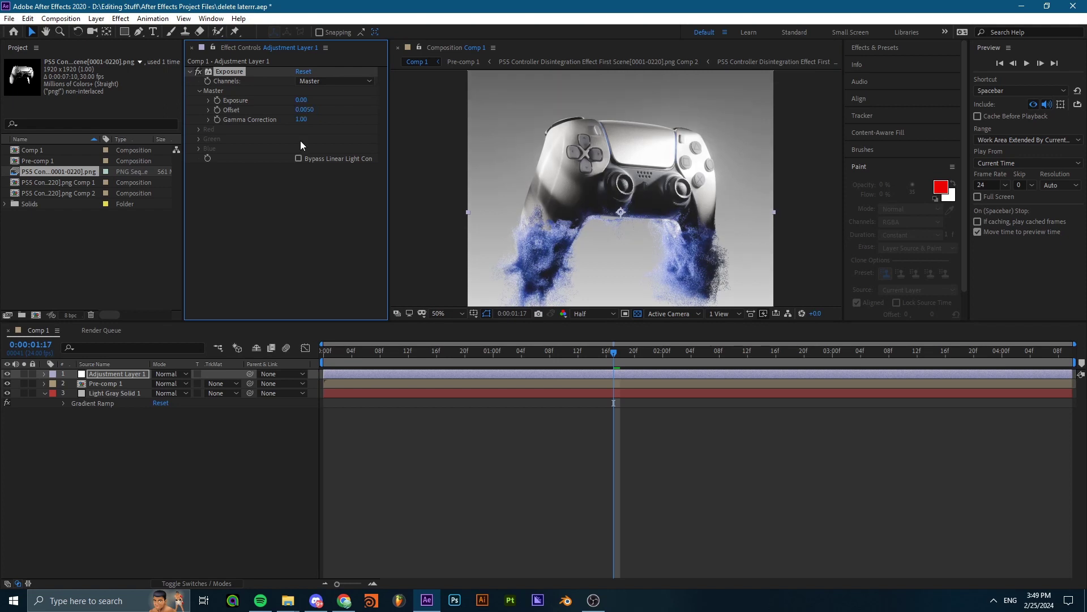
{"action": "left_click", "coordinate": [311, 110]}
{"action": "type", "text": "0.003"}
{"action": "key", "text": "Return"}
{"action": "scroll", "coordinate": [596, 223], "scroll_direction": "up", "scroll_amount": 1}
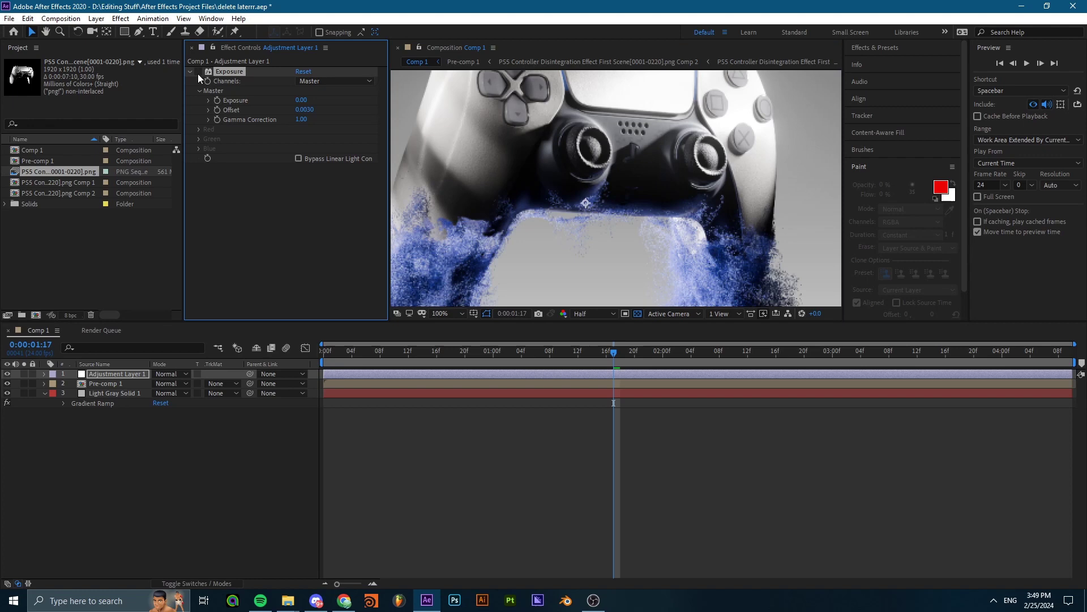
Toggle the Exposure effect off and on to compare the controller before and after
{"action": "left_click", "coordinate": [270, 103]}
{"action": "scroll", "coordinate": [648, 222], "scroll_direction": "up", "scroll_amount": 1}
{"action": "scroll", "coordinate": [535, 209], "scroll_direction": "up", "scroll_amount": 1}
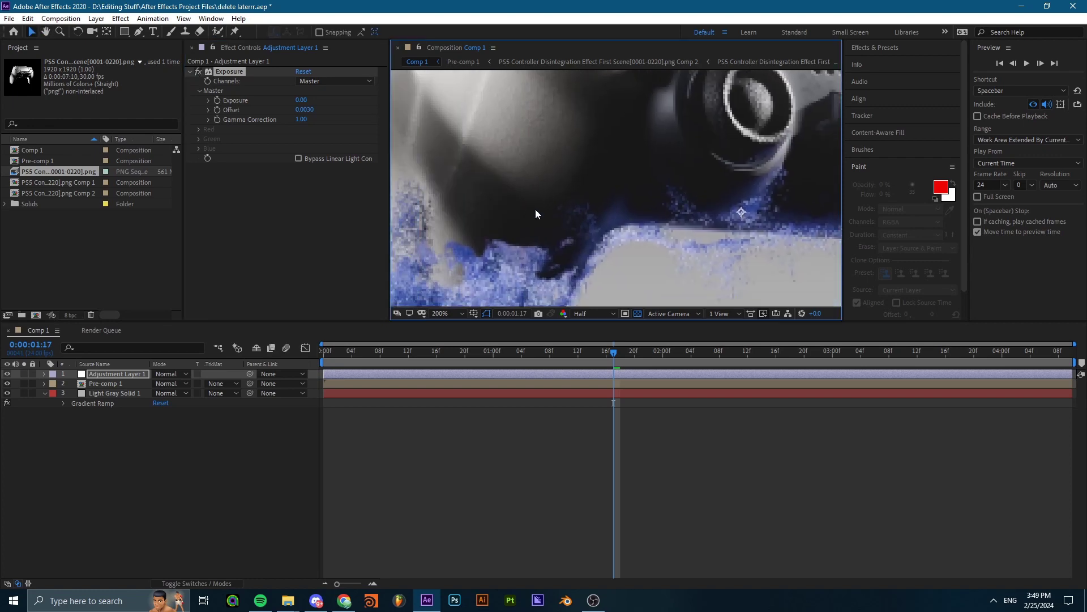
{"action": "scroll", "coordinate": [566, 165], "scroll_direction": "down", "scroll_amount": 2}
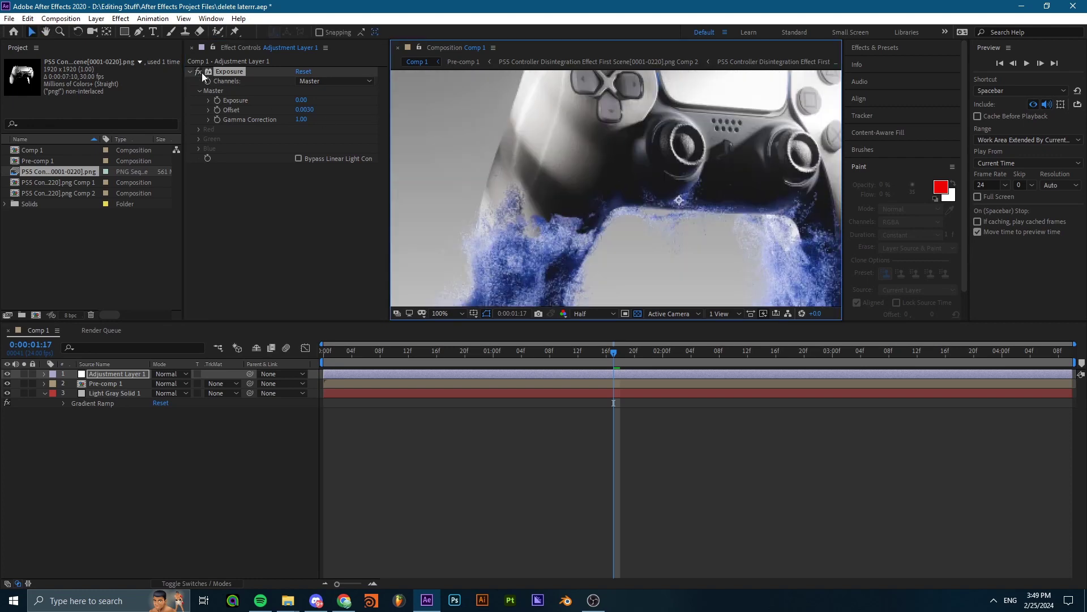
{"action": "left_click", "coordinate": [198, 71]}
{"action": "left_click", "coordinate": [198, 71]}
{"action": "left_click", "coordinate": [197, 71]}
{"action": "scroll", "coordinate": [559, 172], "scroll_direction": "up", "scroll_amount": 2}
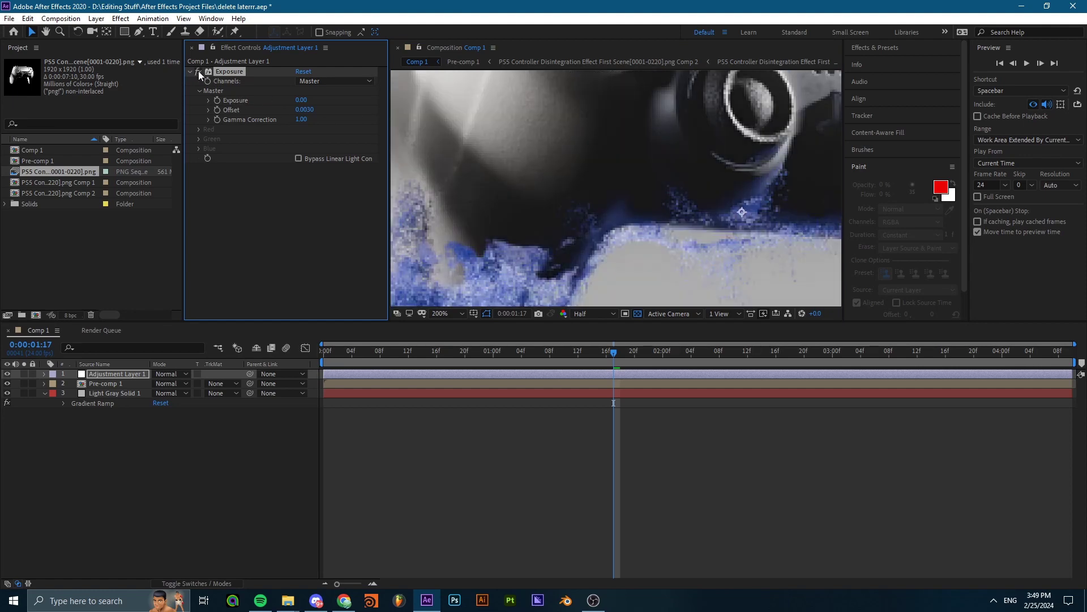
Fit the composition in the viewer and add a Curves effect via the 'curv' effect search
{"action": "left_click", "coordinate": [445, 313]}
{"action": "left_click", "coordinate": [447, 338]}
{"action": "key", "text": "ctrl+space"}
{"action": "type", "text": "curv"}
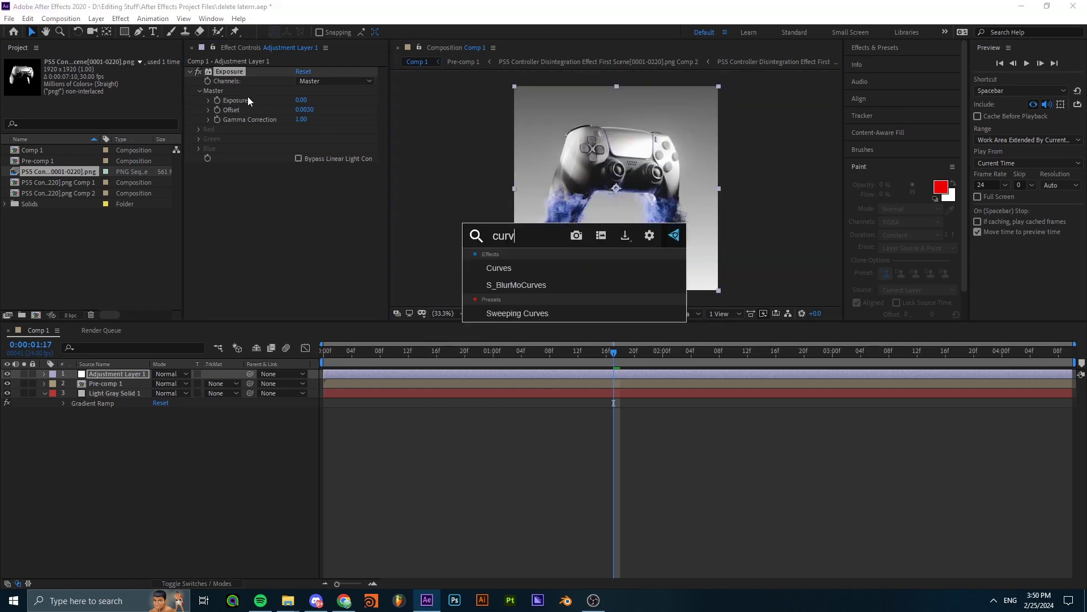
{"action": "left_click", "coordinate": [528, 271]}
{"action": "scroll", "coordinate": [561, 207], "scroll_direction": "up", "scroll_amount": 3}
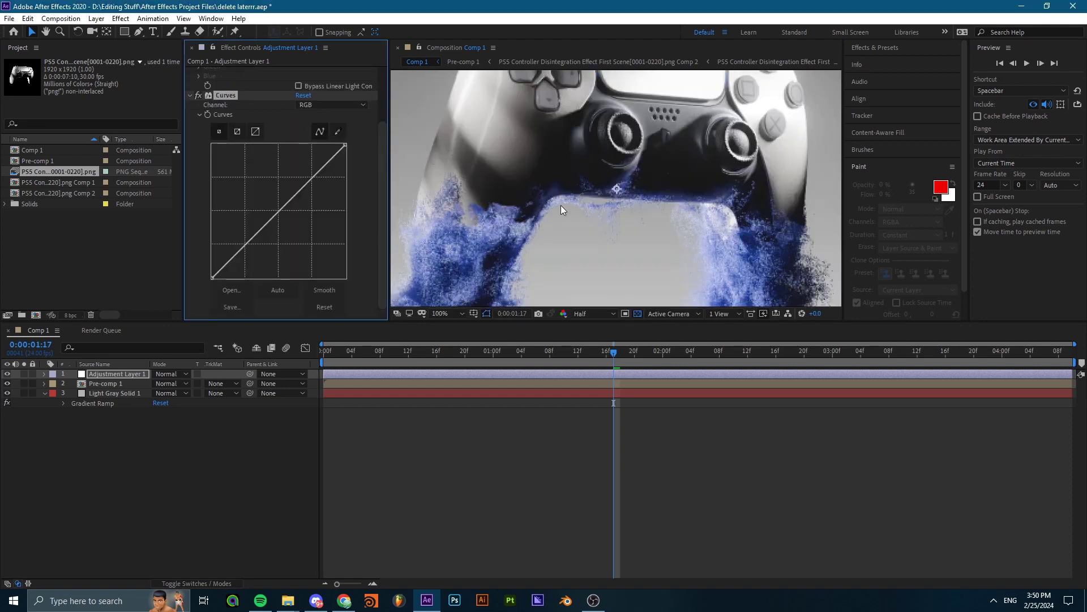
Bend the RGB curve slightly, checking the controller at 50%, 100% and Fit magnification
{"action": "left_click_drag", "start_coordinate": [237, 256], "coordinate": [238, 258]}
{"action": "key", "text": "comma"}
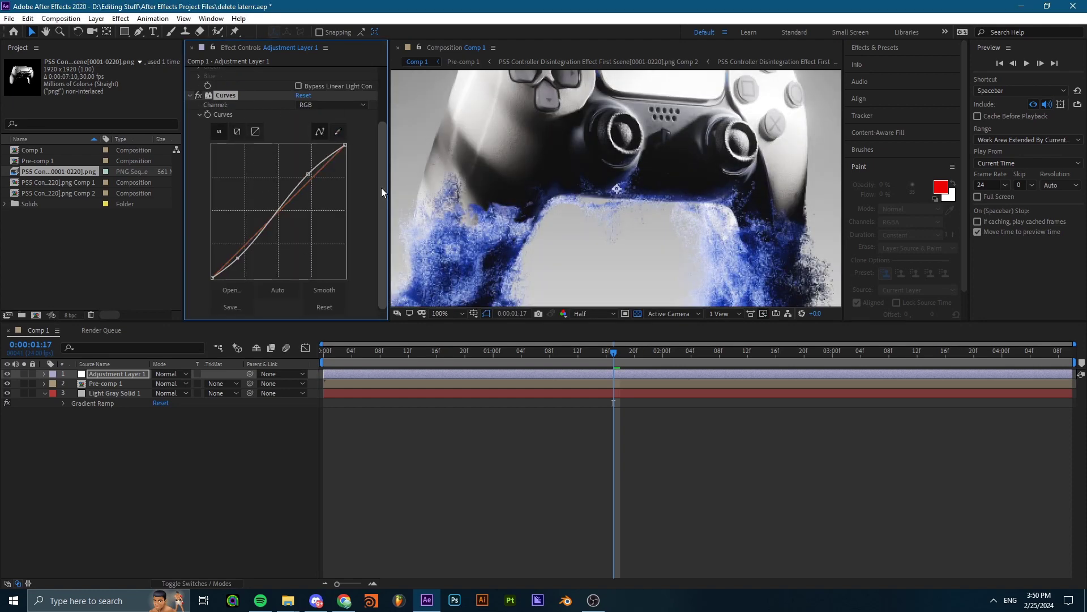
{"action": "key", "text": "period"}
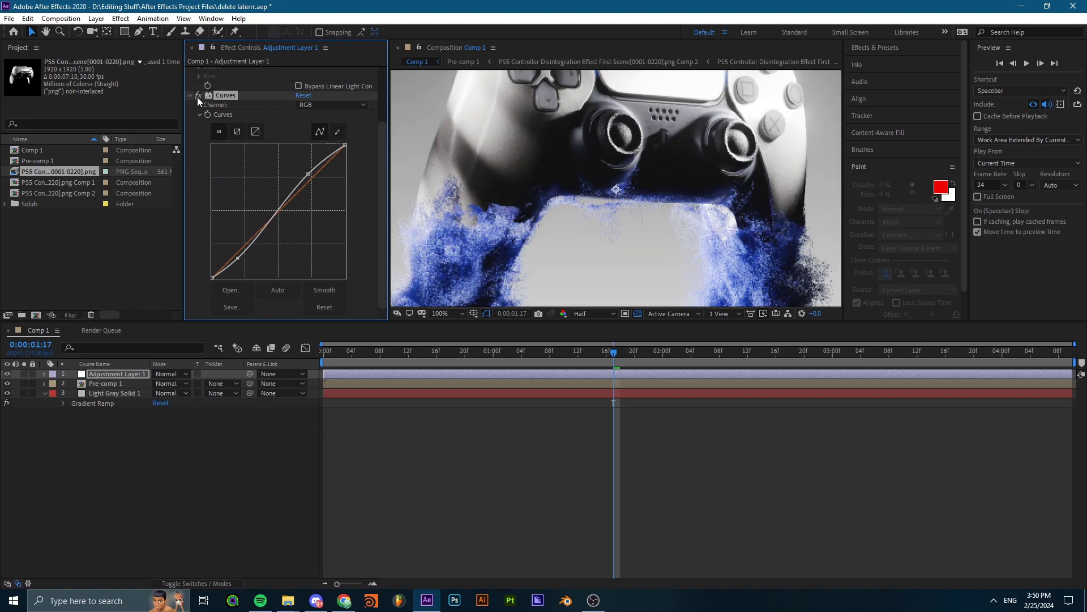
{"action": "left_click", "coordinate": [444, 313]}
{"action": "left_click", "coordinate": [450, 338]}
{"action": "key", "text": "slash"}
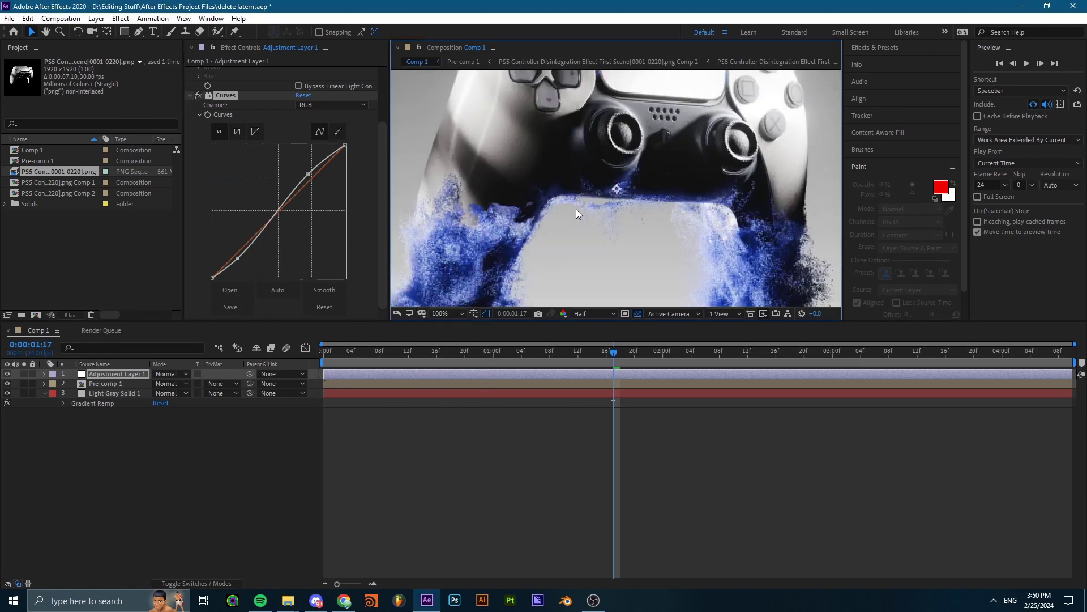
{"action": "left_click", "coordinate": [199, 94]}
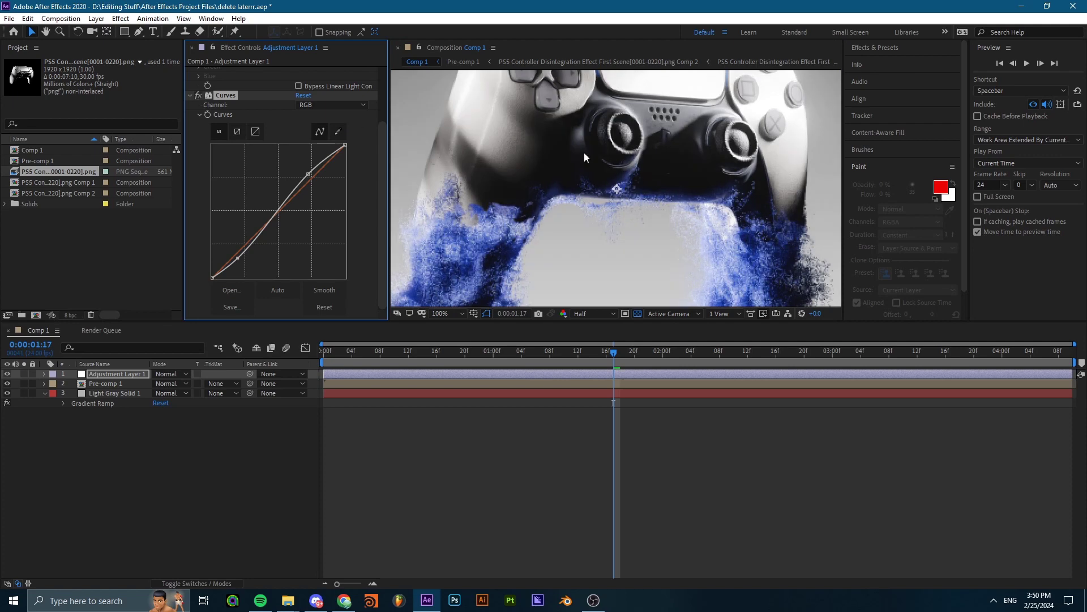
{"action": "key", "text": "comma"}
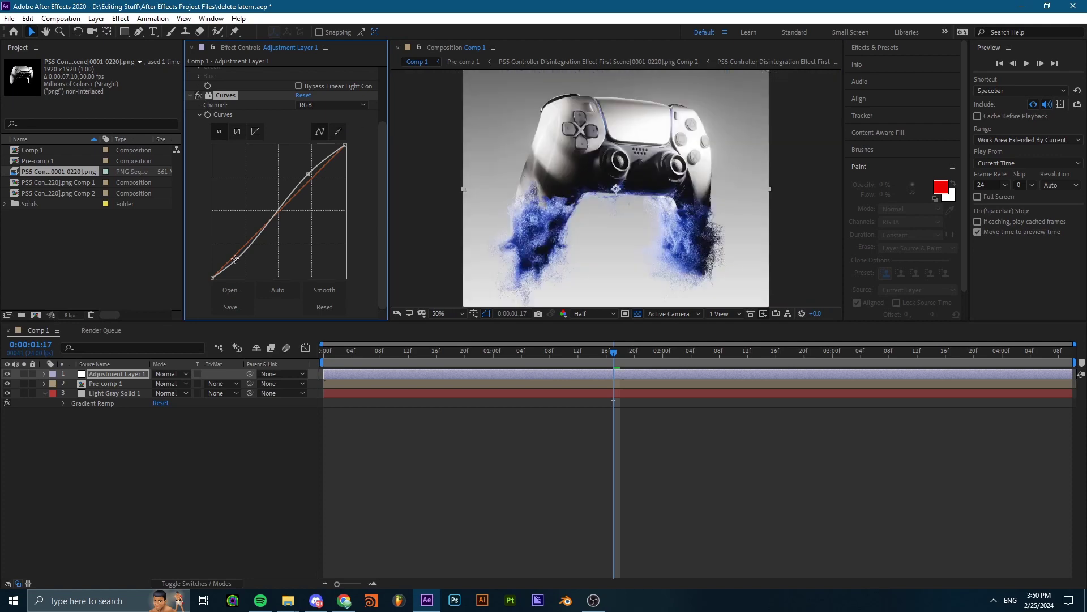
Try a stronger S-curve, undo it, and fine-tune both points into a gentle S
{"action": "left_click_drag", "start_coordinate": [237, 258], "coordinate": [258, 270]}
{"action": "left_click_drag", "start_coordinate": [315, 183], "coordinate": [287, 157]}
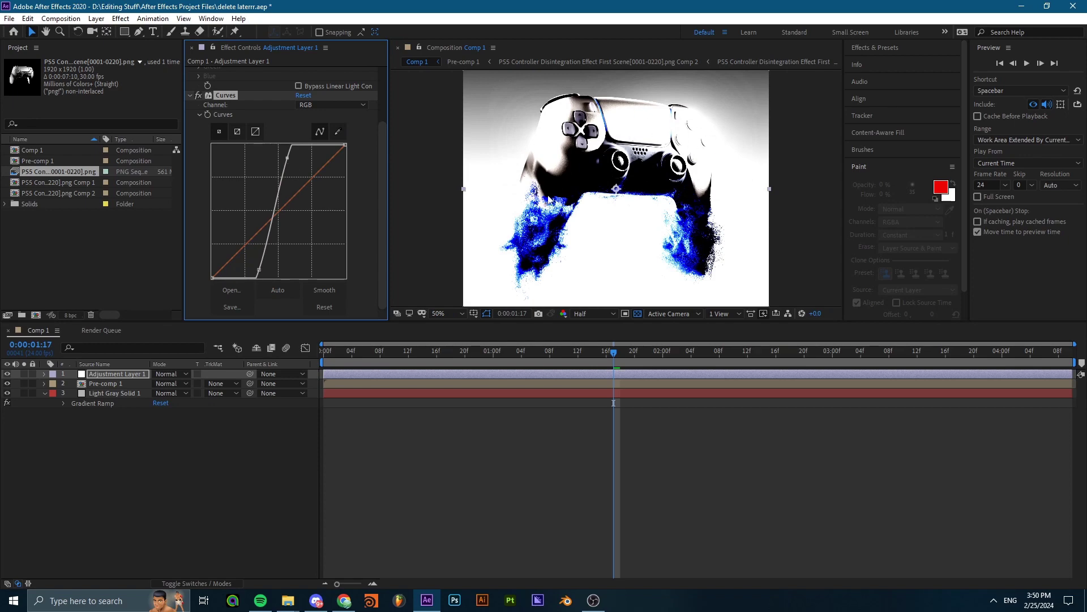
{"action": "key", "text": "ctrl+z"}
{"action": "key", "text": "ctrl+z"}
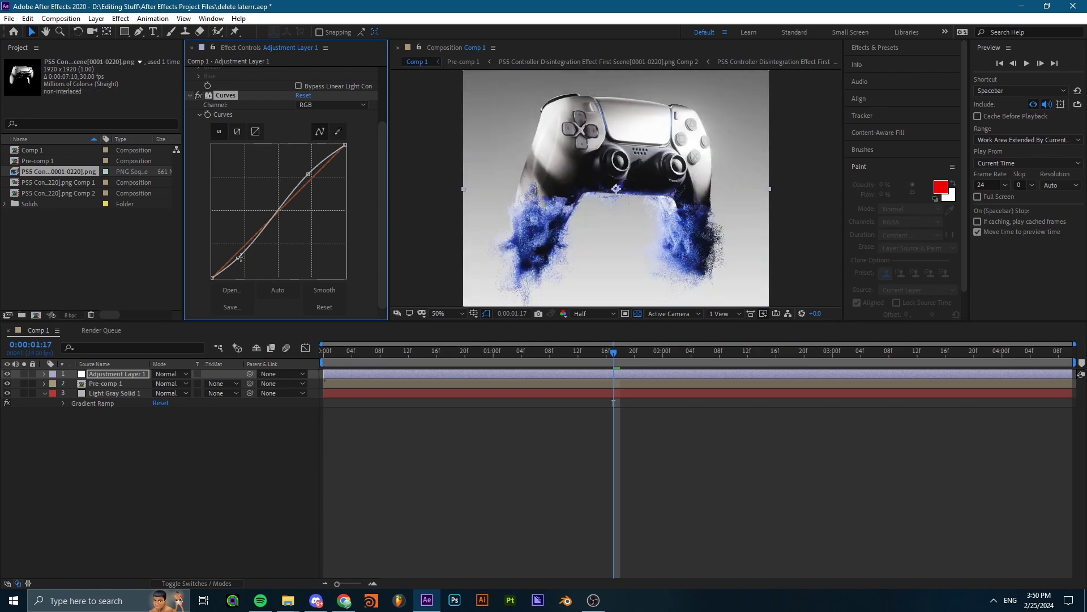
{"action": "mouse_move", "coordinate": [236, 259]}
{"action": "left_mouse_down"}
{"action": "mouse_move", "coordinate": [226, 264]}
{"action": "mouse_move", "coordinate": [236, 258]}
{"action": "left_mouse_up"}
{"action": "left_click_drag", "start_coordinate": [308, 173], "coordinate": [309, 174]}
Toggle the Curves effect off and on to compare, then collapse the effect settings
{"action": "left_click", "coordinate": [198, 94]}
{"action": "left_click", "coordinate": [199, 95]}
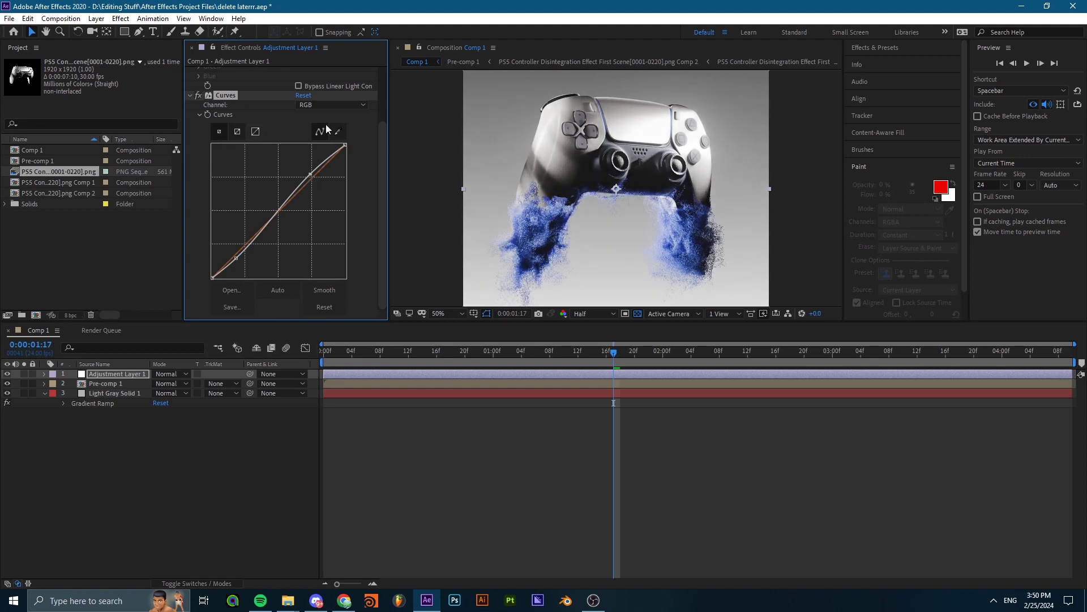
{"action": "key", "text": "comma"}
{"action": "key", "text": "period"}
{"action": "left_click", "coordinate": [198, 94]}
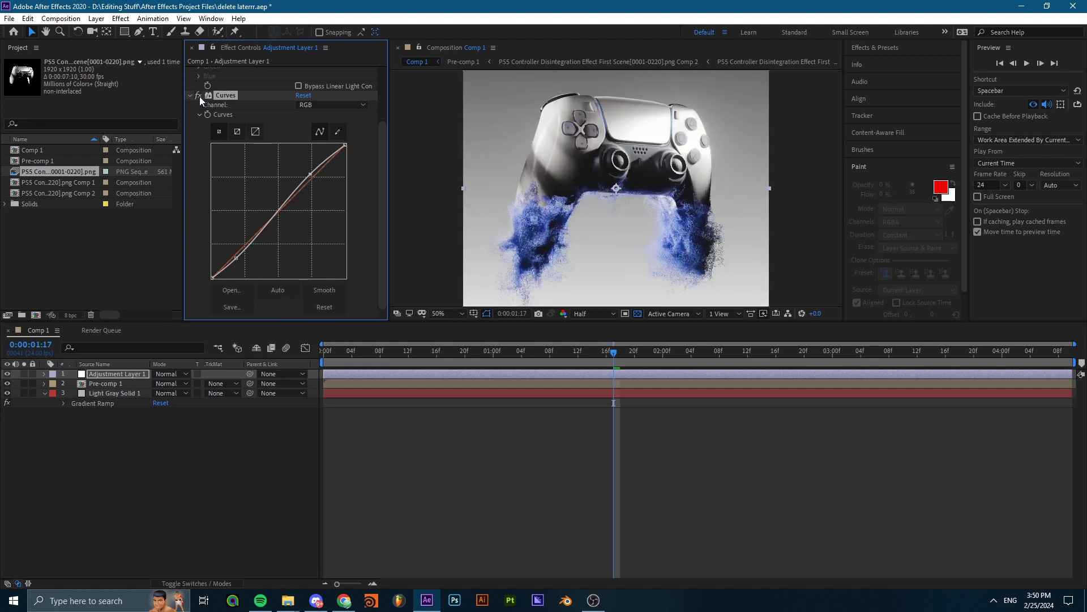
{"action": "left_click", "coordinate": [199, 95]}
{"action": "key", "text": "ctrl+grave"}
Compare the grade by hiding and showing Adjustment Layer 1 at Fit magnification
{"action": "left_click", "coordinate": [7, 375]}
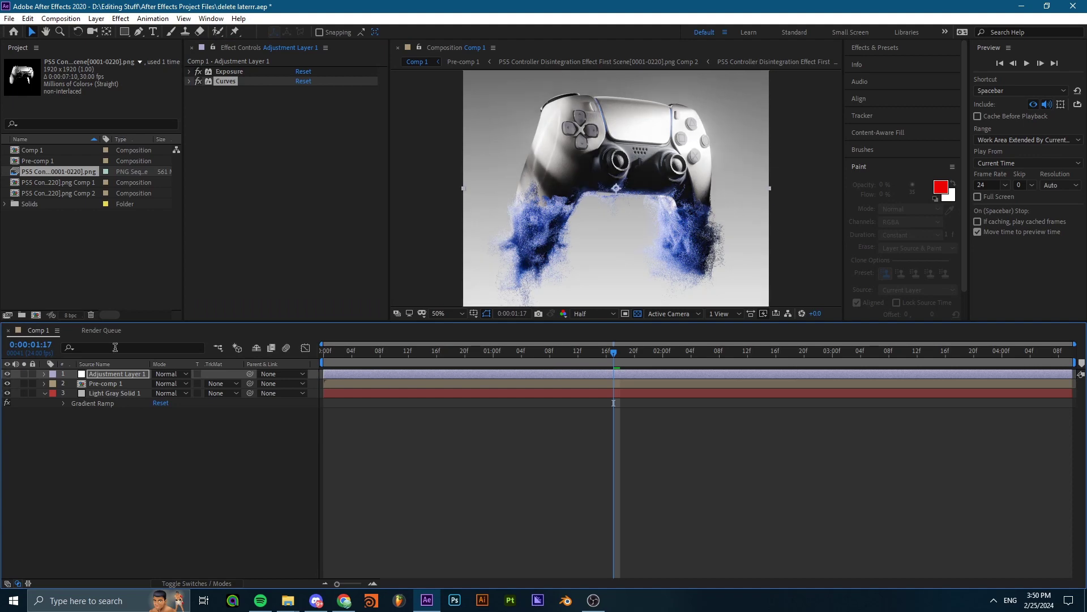
{"action": "key", "text": "comma"}
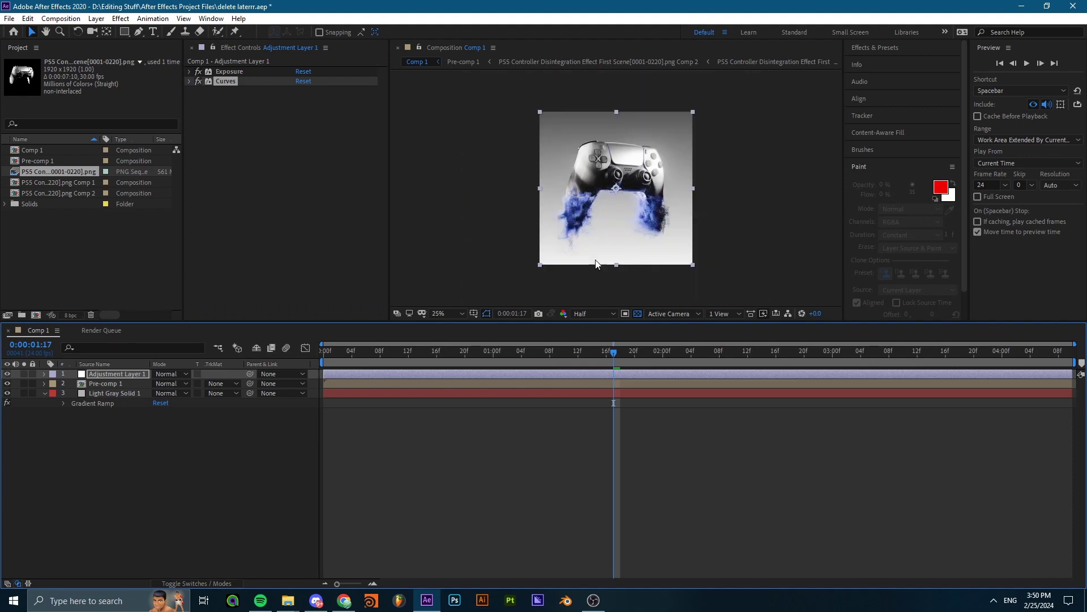
{"action": "left_click", "coordinate": [444, 314]}
{"action": "left_click", "coordinate": [448, 332]}
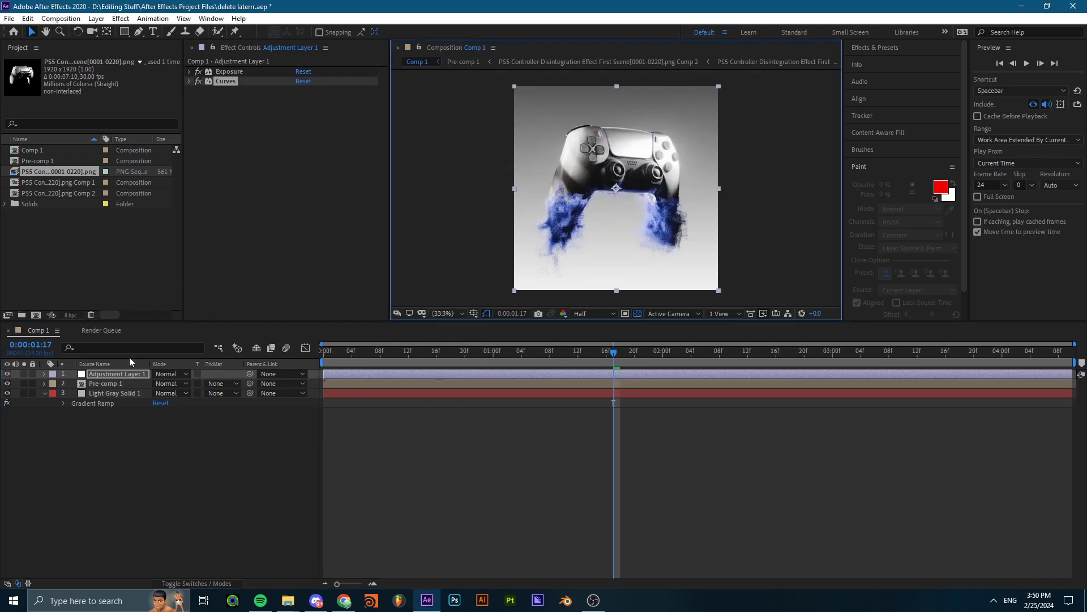
{"action": "left_click", "coordinate": [7, 374]}
{"action": "left_click", "coordinate": [7, 374]}
Apply the Looks effect to Adjustment Layer 1 through the 'look' effect search
{"action": "key", "text": "ctrl+space"}
{"action": "type", "text": "look"}
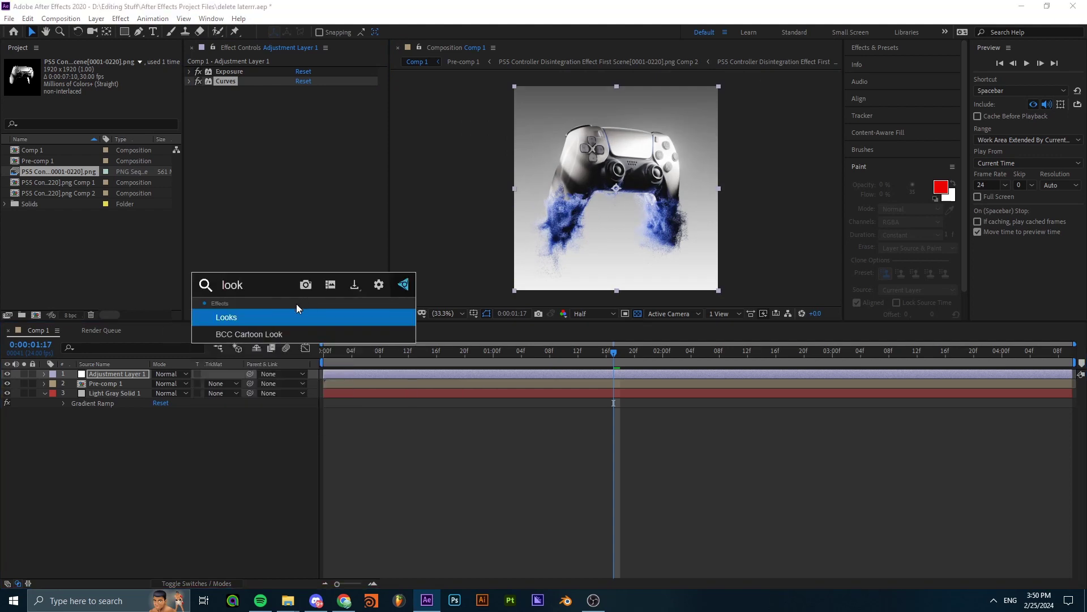
{"action": "key", "text": "Return"}
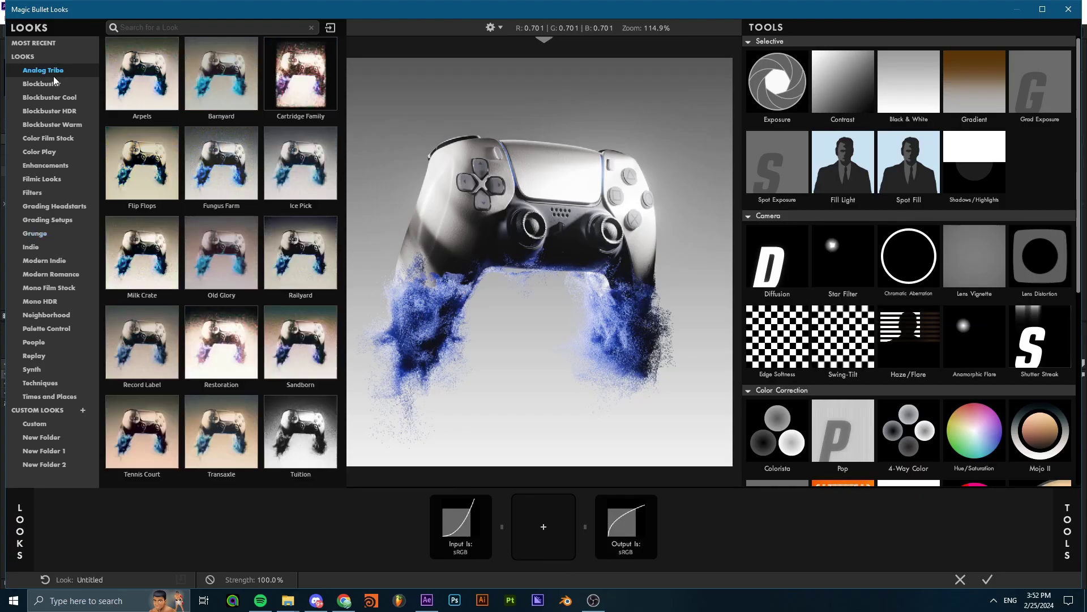
Browse Blockbuster and Modern Indie looks, previewing Black Forest, Burden, By Design and Darker
{"action": "left_click", "coordinate": [55, 82]}
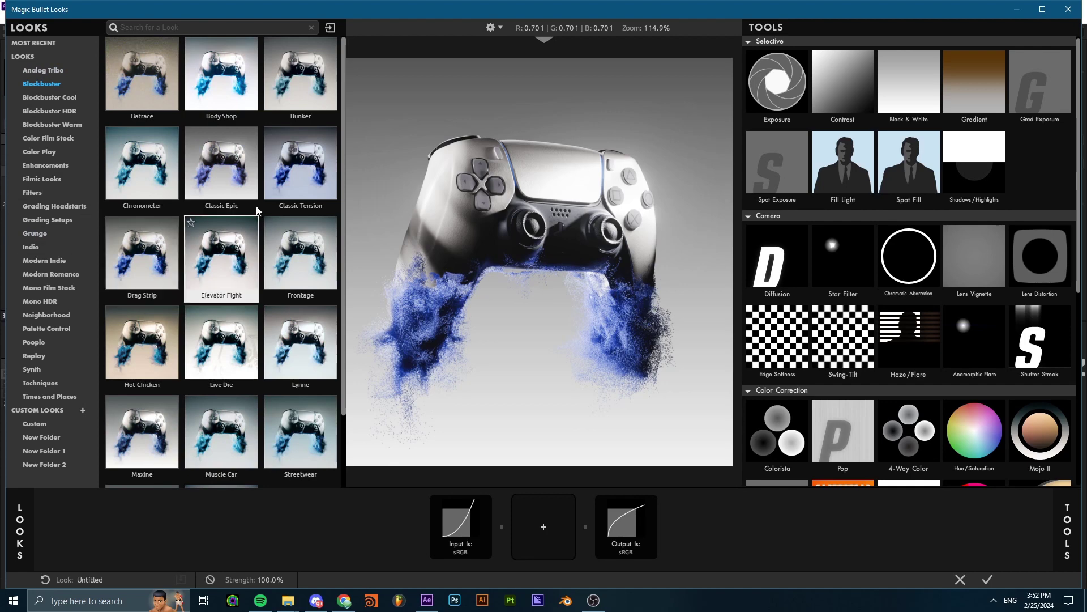
{"action": "scroll", "coordinate": [123, 227], "scroll_direction": "down", "scroll_amount": 1}
{"action": "left_click", "coordinate": [49, 260]}
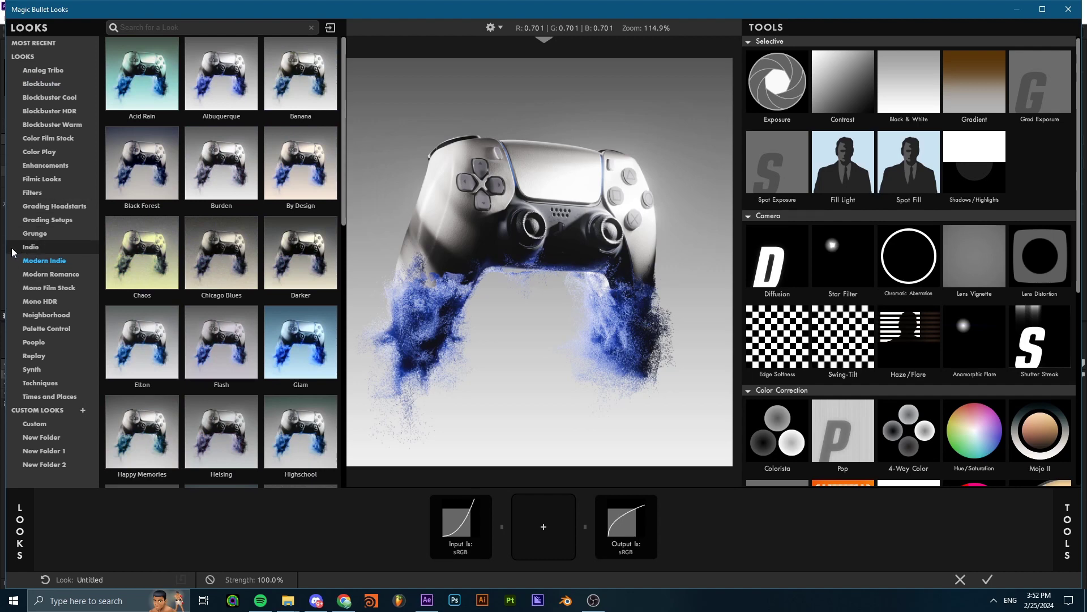
{"action": "left_click", "coordinate": [151, 166]}
{"action": "left_click", "coordinate": [221, 165]}
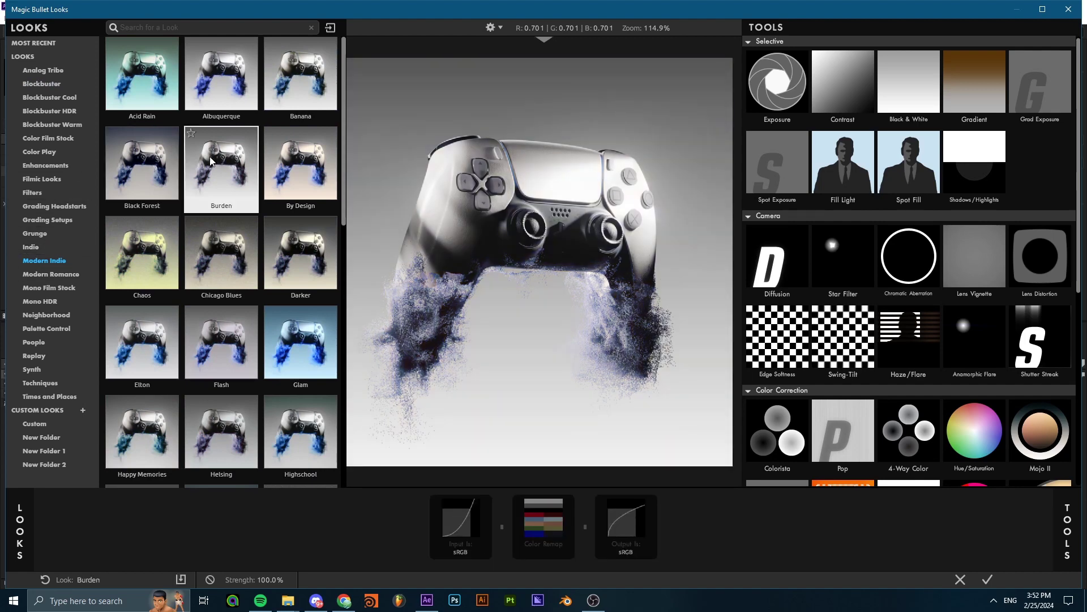
{"action": "left_click", "coordinate": [300, 164]}
{"action": "left_click", "coordinate": [283, 261]}
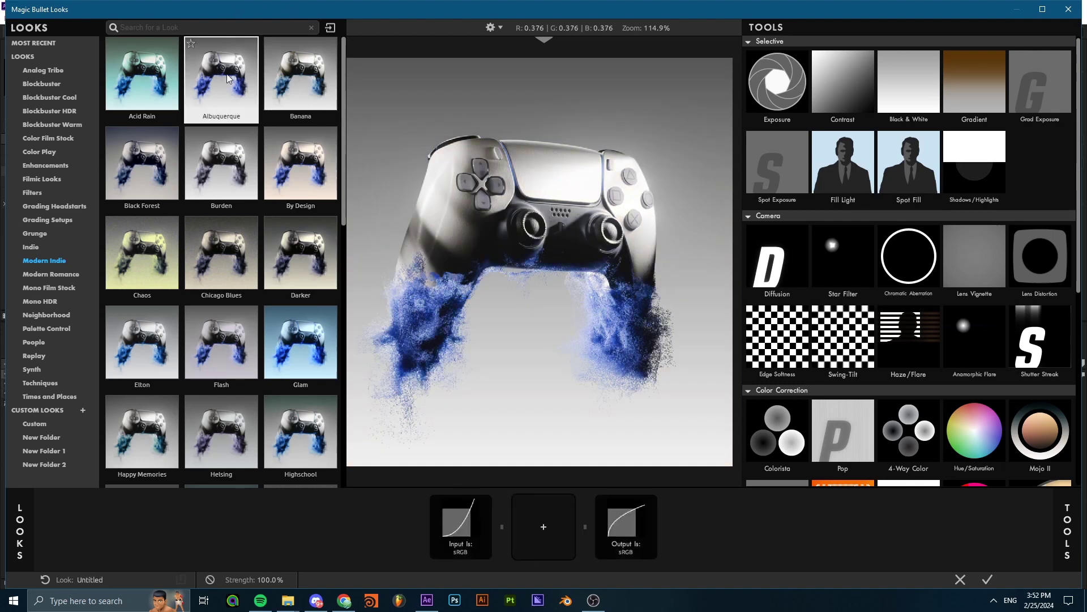
Apply the Elton look back in After Effects and set Looks Strength to 20%
{"action": "left_click", "coordinate": [141, 345]}
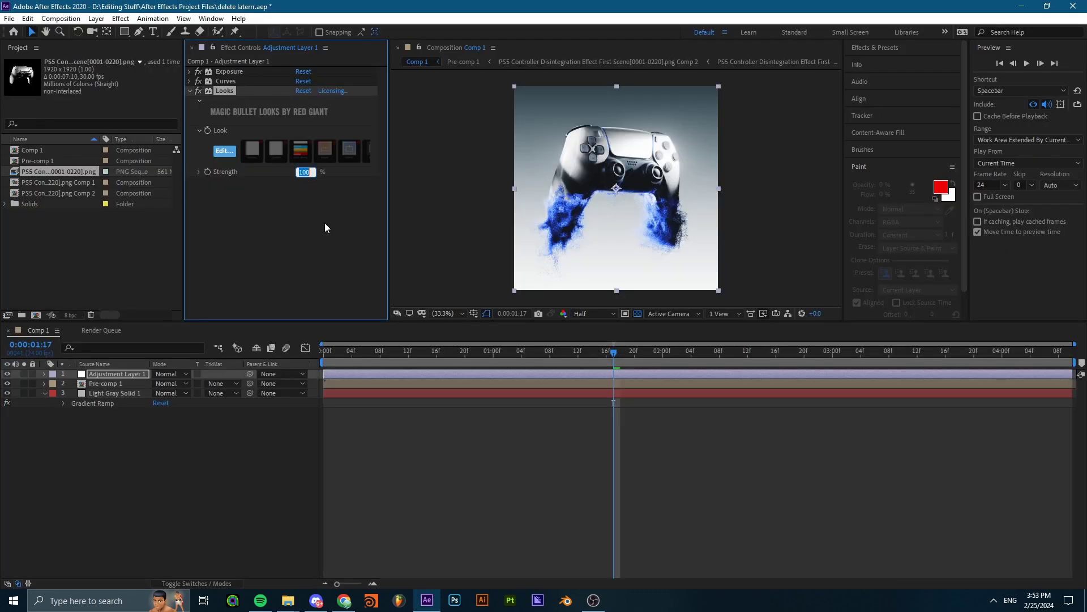
{"action": "type", "text": "20."}
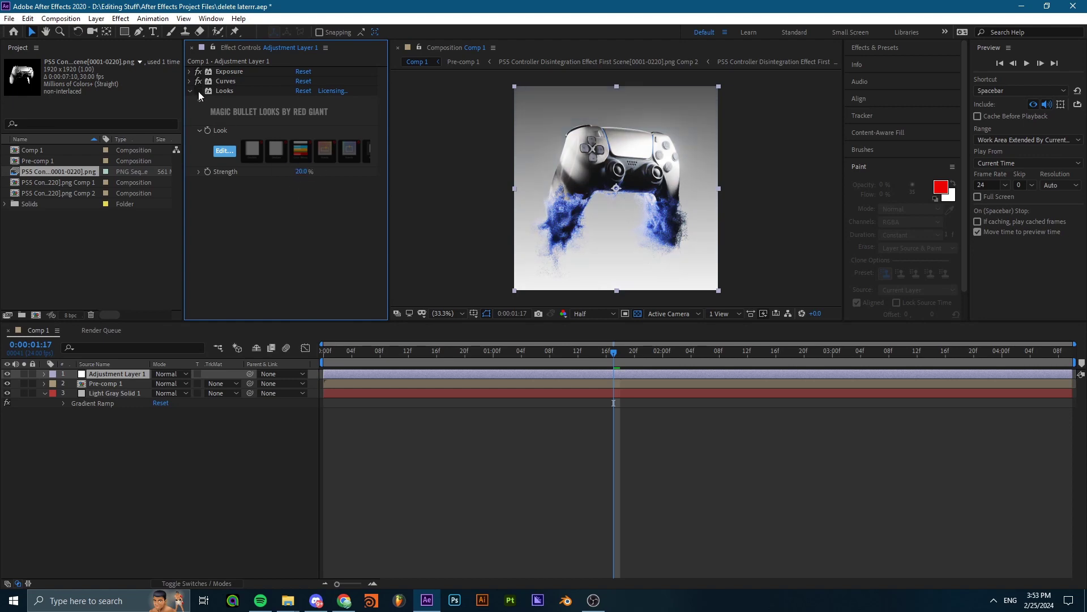
{"action": "scroll", "coordinate": [677, 170], "scroll_direction": "up", "scroll_amount": 2}
{"action": "scroll", "coordinate": [583, 236], "scroll_direction": "down", "scroll_amount": 1}
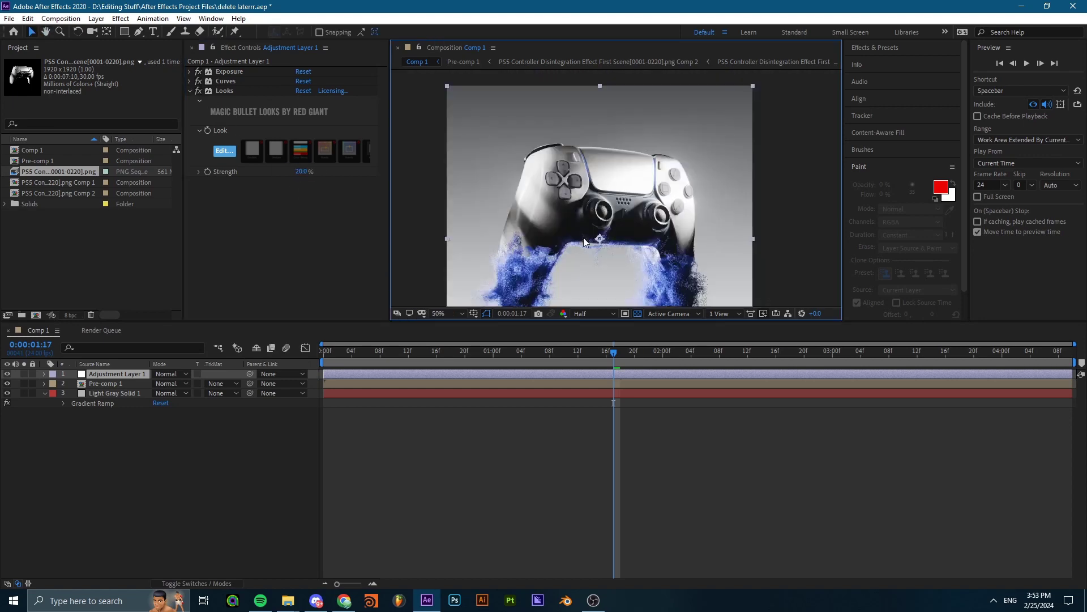
View the composition at 33.3%, reselect Adjustment Layer 1, and toggle its visibility to compare
{"action": "left_click", "coordinate": [438, 314]}
{"action": "left_click", "coordinate": [449, 415]}
{"action": "left_click", "coordinate": [89, 381]}
{"action": "left_click", "coordinate": [114, 375]}
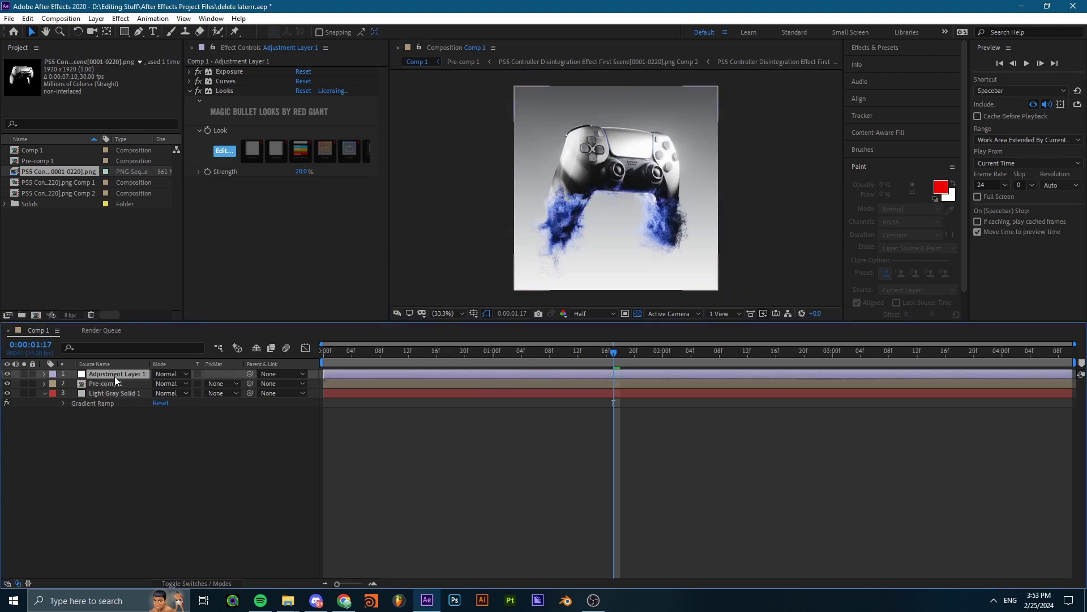
{"action": "left_click", "coordinate": [6, 374]}
{"action": "left_click", "coordinate": [7, 374]}
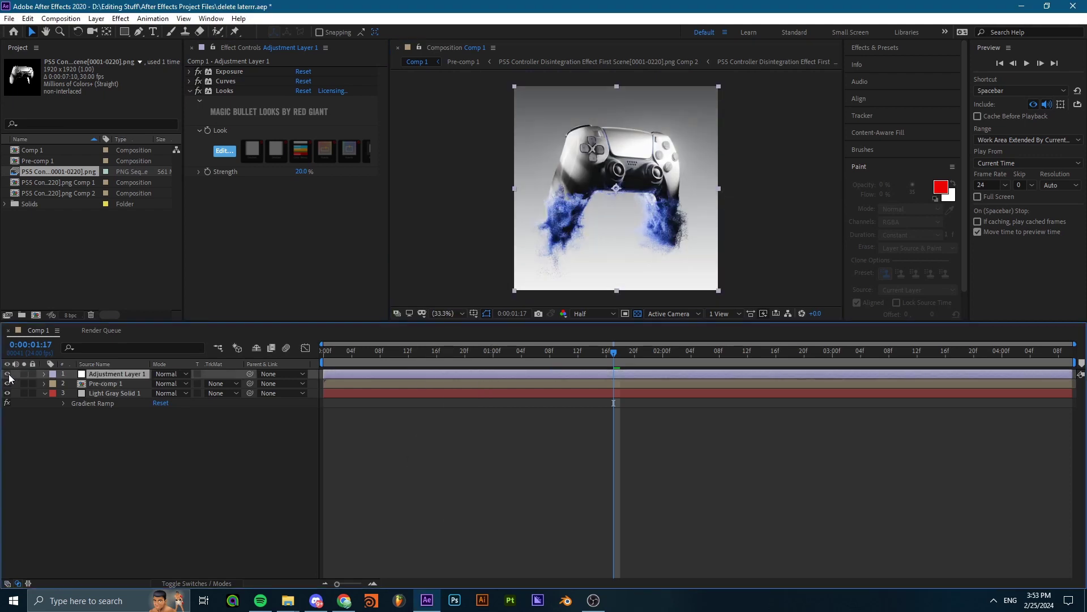
{"action": "left_click", "coordinate": [7, 374]}
{"action": "left_click", "coordinate": [7, 374]}
At 100% magnification, pan the controller higher and toggle the grade off and on
{"action": "key", "text": "/"}
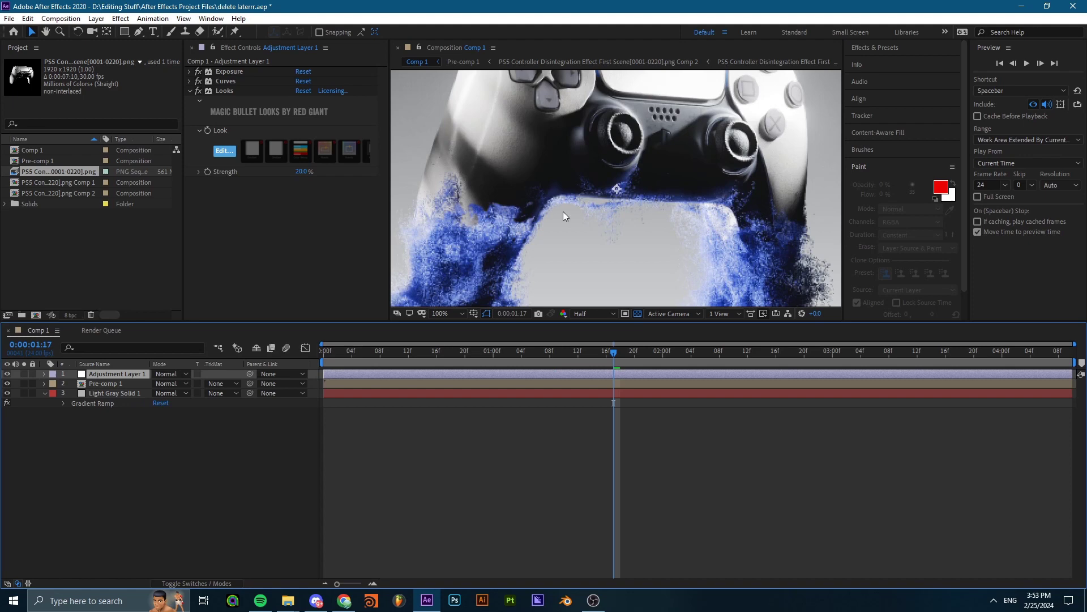
{"action": "scroll", "coordinate": [546, 243], "scroll_direction": "down", "scroll_amount": 2}
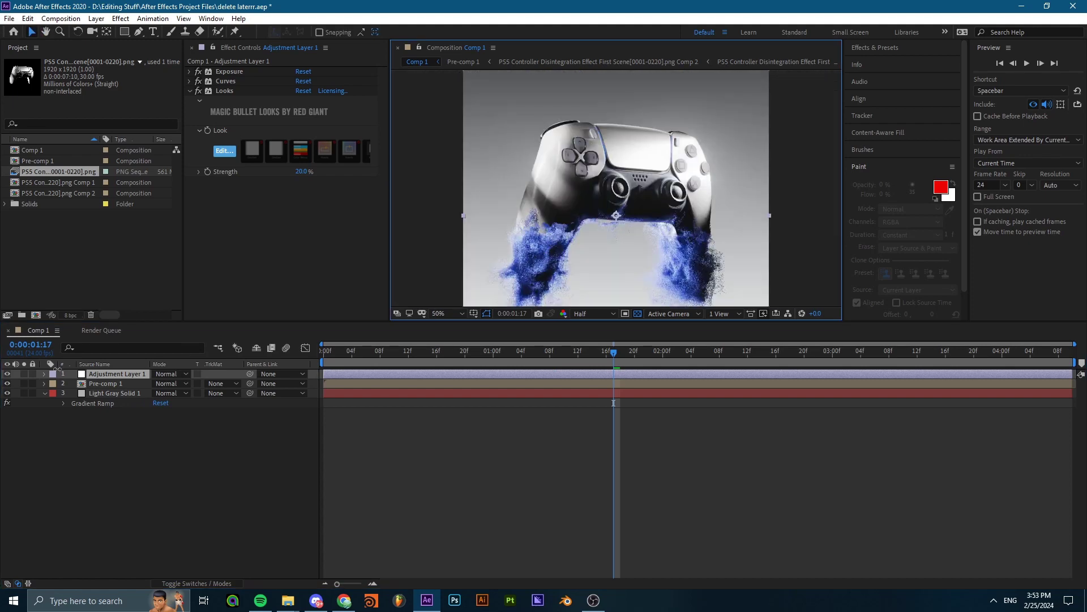
{"action": "left_click", "coordinate": [7, 374]}
{"action": "left_click", "coordinate": [7, 374]}
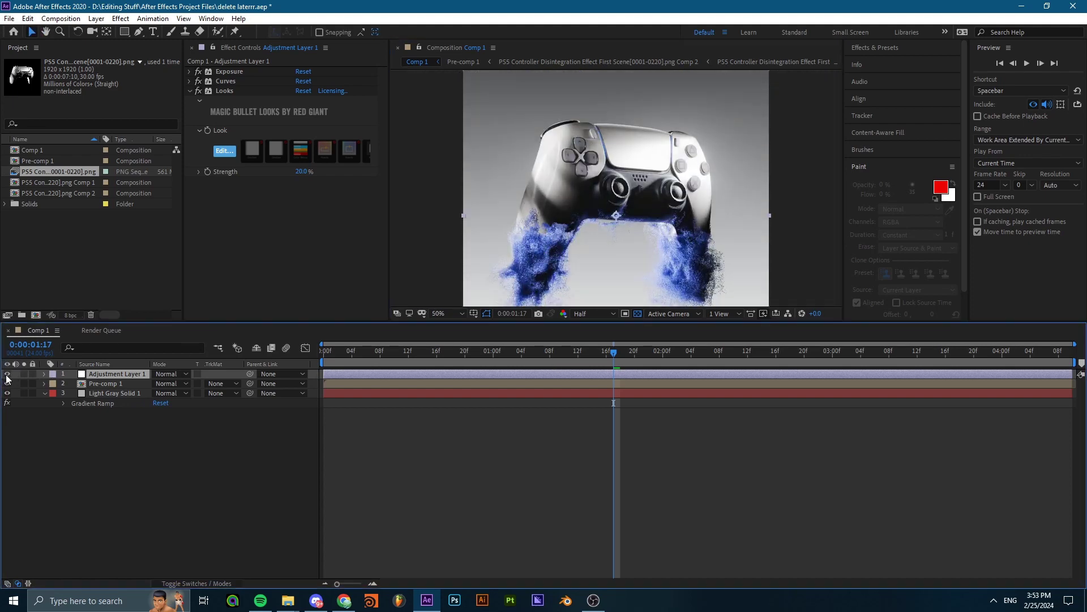
{"action": "left_click", "coordinate": [7, 374]}
{"action": "left_click", "coordinate": [7, 374]}
{"action": "left_click_drag", "start_coordinate": [614, 201], "coordinate": [614, 185]}
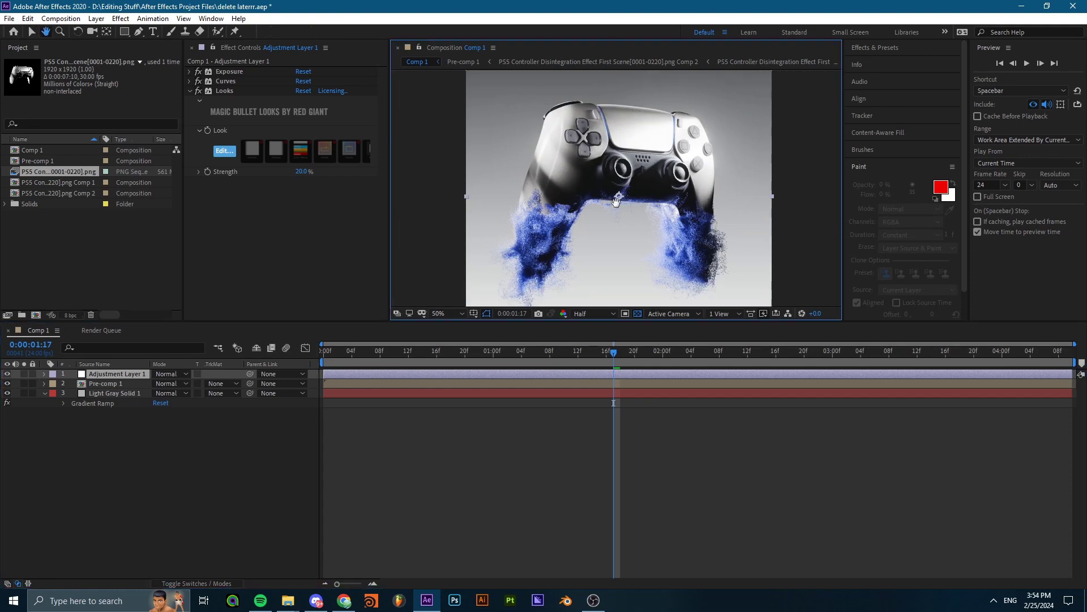
{"action": "double_click", "coordinate": [6, 374]}
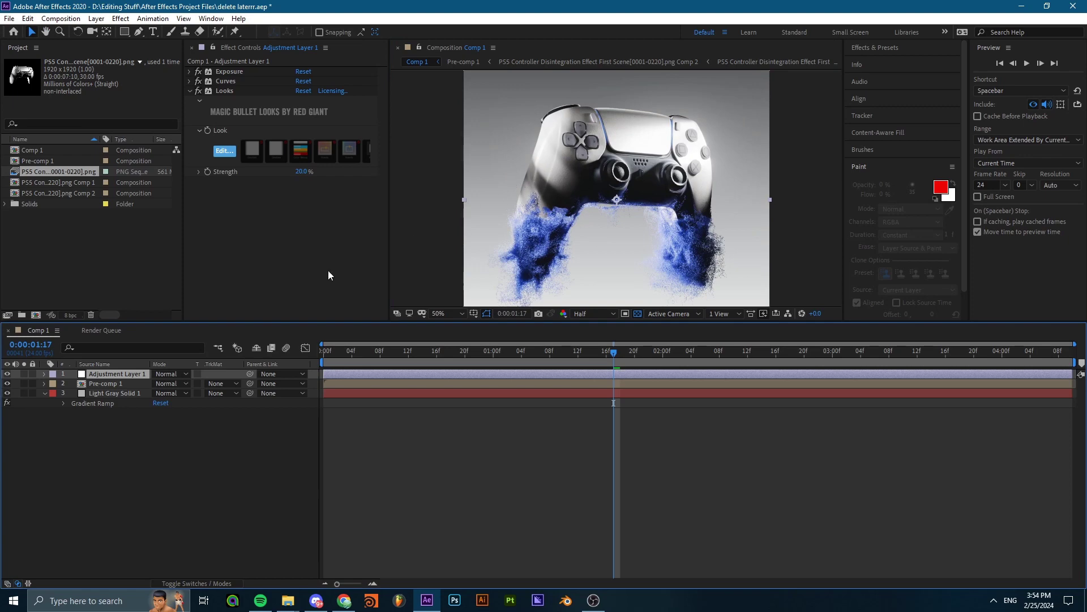
Apply Sharpen via the 'shar' search, preview at Full resolution, and pan to the thumbstick
{"action": "key", "text": "ctrl+space"}
{"action": "type", "text": "shar"}
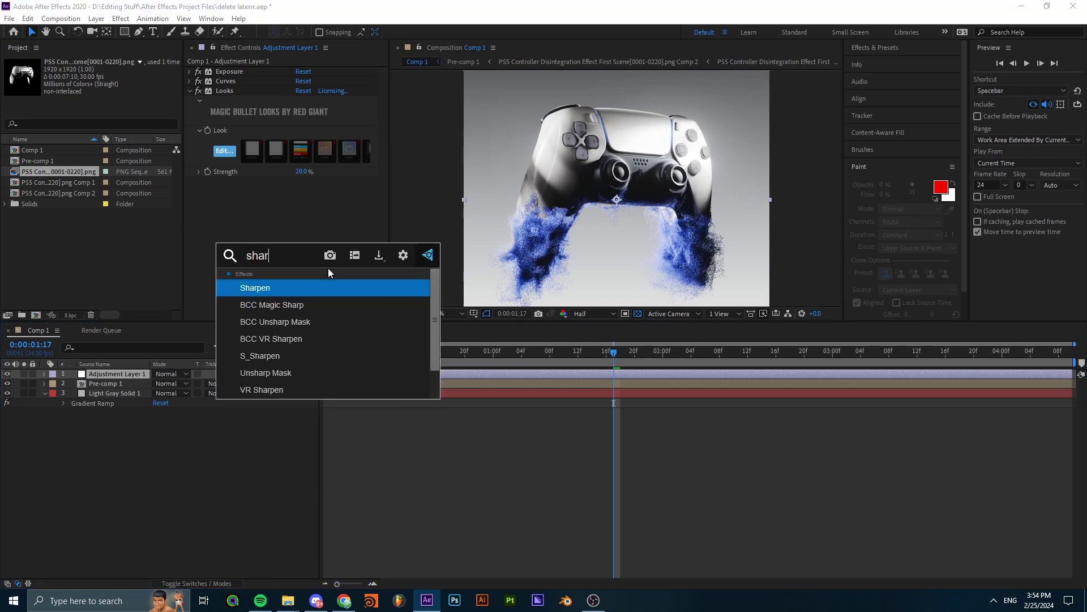
{"action": "key", "text": "Return"}
{"action": "scroll", "coordinate": [653, 177], "scroll_direction": "up", "scroll_amount": 4}
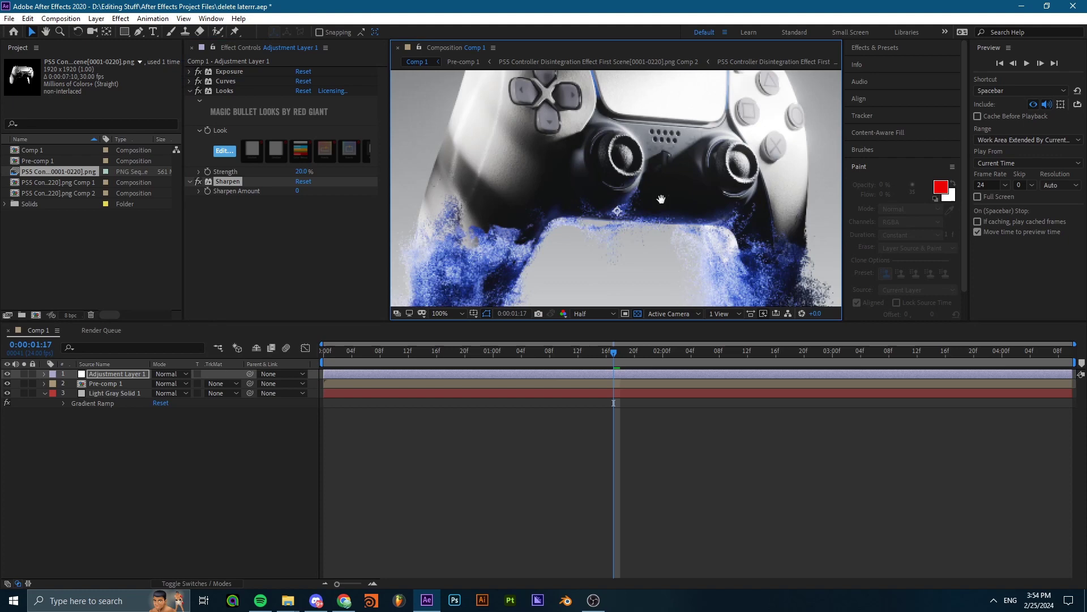
{"action": "left_click", "coordinate": [593, 314]}
{"action": "left_click", "coordinate": [589, 327]}
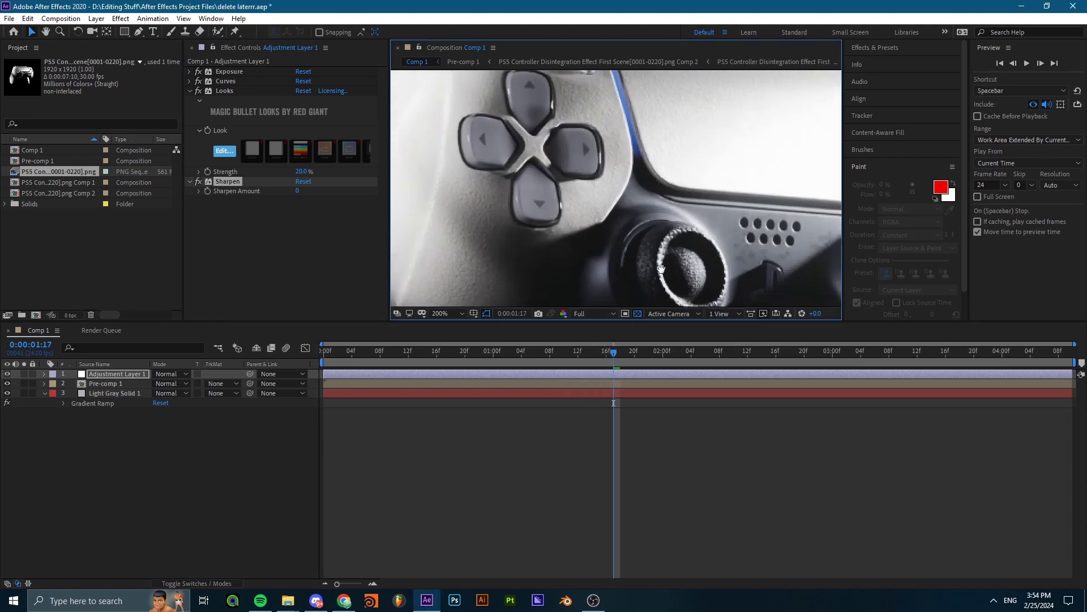
{"action": "scroll", "coordinate": [640, 226], "scroll_direction": "down", "scroll_amount": 2}
{"action": "scroll", "coordinate": [620, 218], "scroll_direction": "up", "scroll_amount": 2}
{"action": "scroll", "coordinate": [623, 243], "scroll_direction": "down", "scroll_amount": 3}
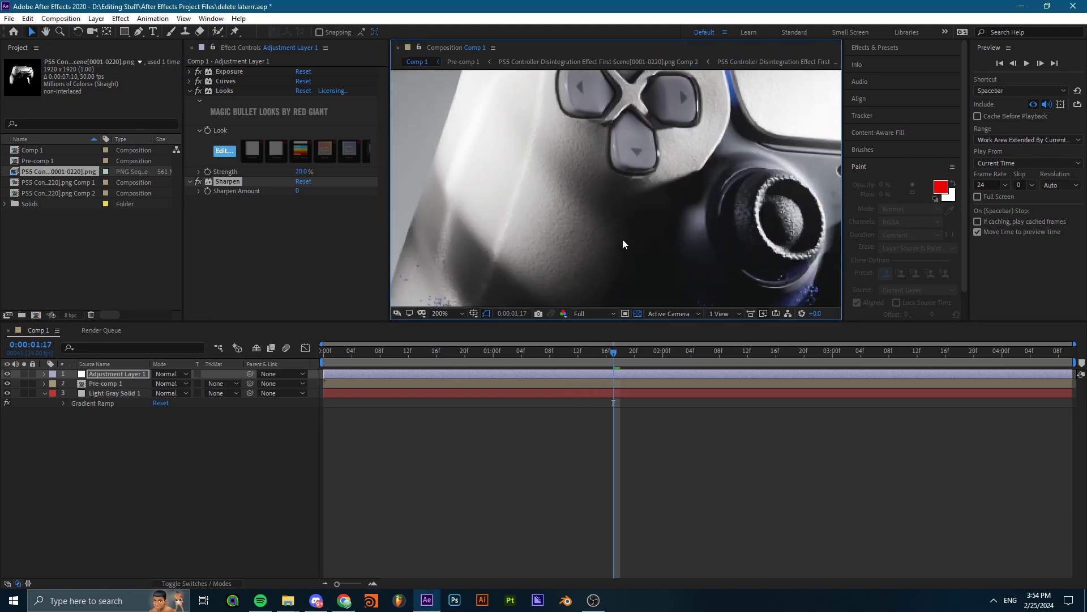
{"action": "left_click_drag", "start_coordinate": [623, 239], "coordinate": [603, 218]}
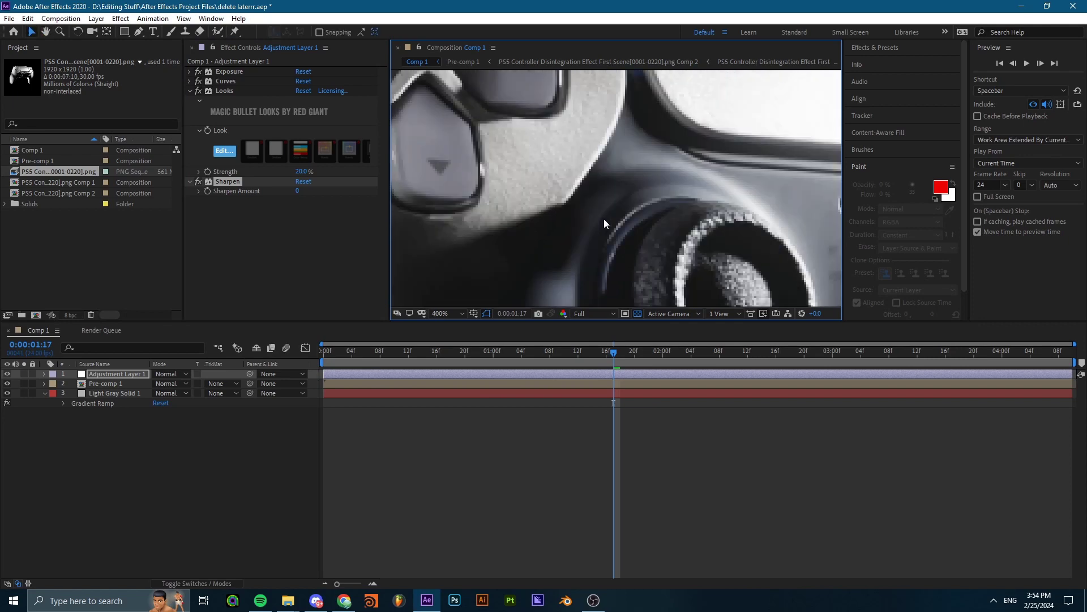
Test Sharpen Amount at 9, 23 and 747, then undo back to 23
{"action": "left_click_drag", "start_coordinate": [303, 192], "coordinate": [316, 200]}
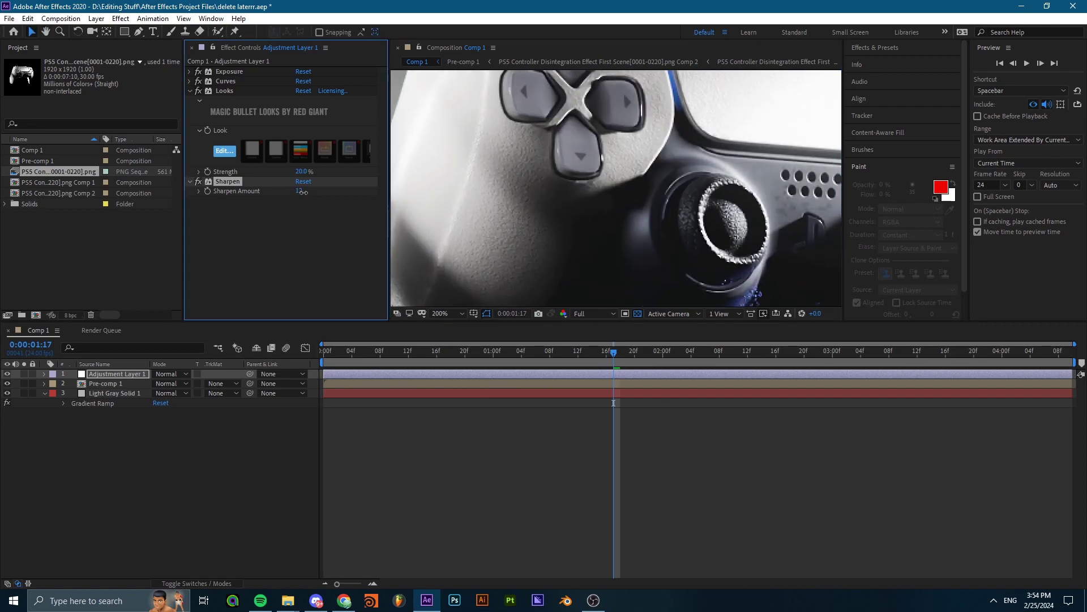
{"action": "left_click_drag", "start_coordinate": [706, 270], "coordinate": [643, 186]}
{"action": "scroll", "coordinate": [643, 184], "scroll_direction": "down", "scroll_amount": 5}
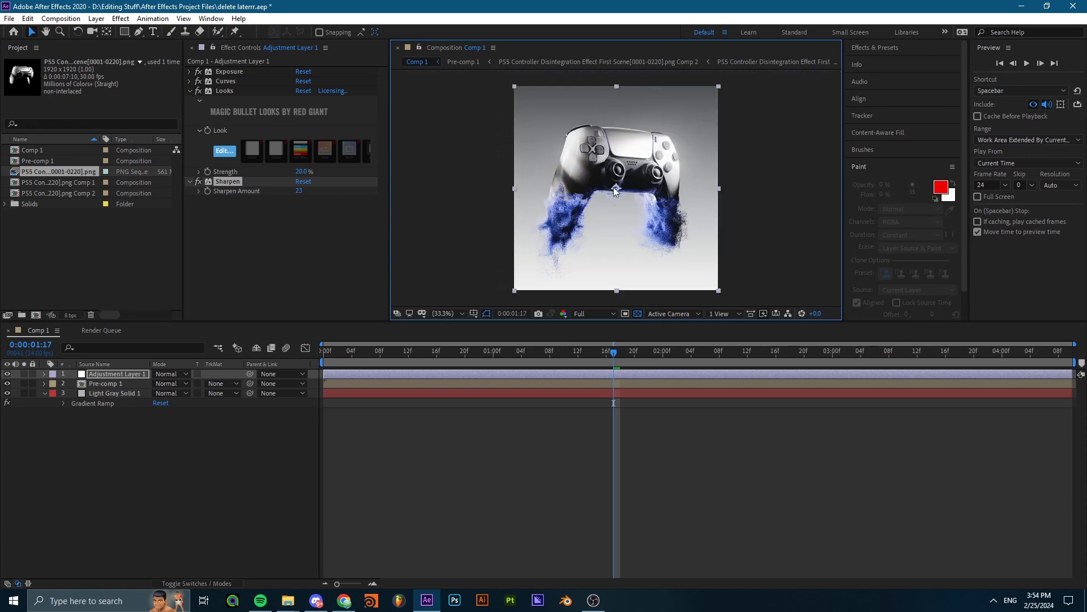
{"action": "scroll", "coordinate": [616, 191], "scroll_direction": "up", "scroll_amount": 4}
{"action": "scroll", "coordinate": [631, 172], "scroll_direction": "down", "scroll_amount": 1}
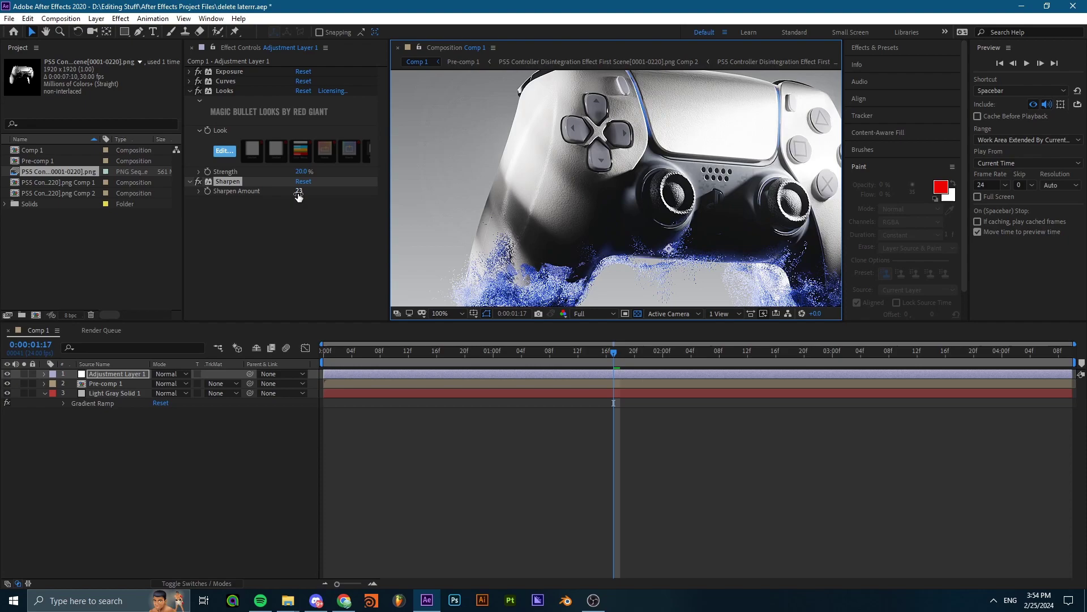
{"action": "left_click_drag", "start_coordinate": [298, 197], "coordinate": [674, 195]}
{"action": "scroll", "coordinate": [675, 195], "scroll_direction": "down", "scroll_amount": 5}
{"action": "scroll", "coordinate": [623, 198], "scroll_direction": "up", "scroll_amount": 3}
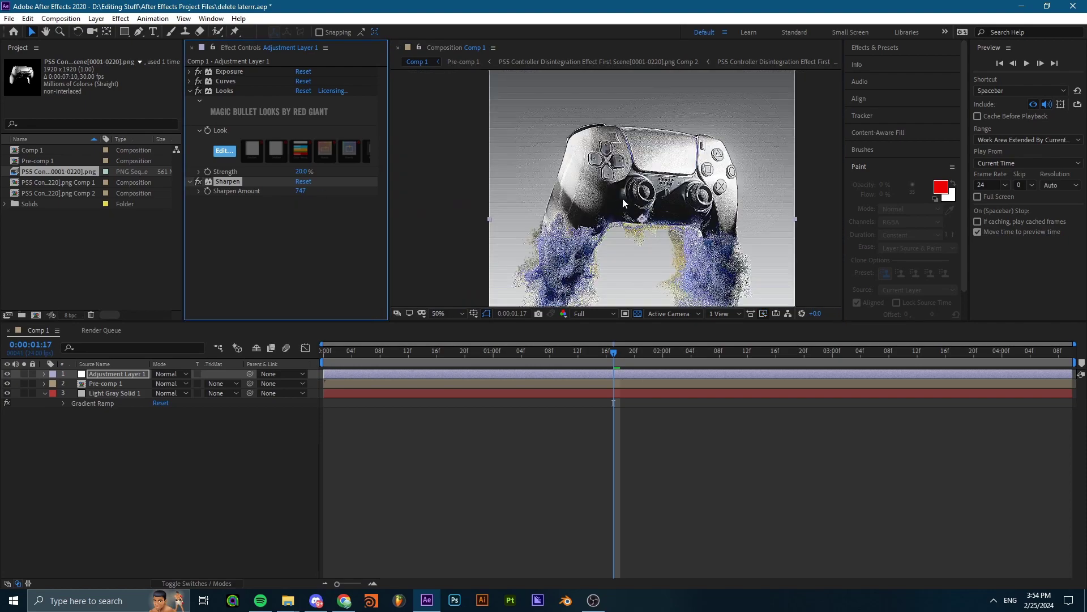
{"action": "scroll", "coordinate": [623, 198], "scroll_direction": "up", "scroll_amount": 3}
{"action": "scroll", "coordinate": [687, 259], "scroll_direction": "down", "scroll_amount": 2}
{"action": "scroll", "coordinate": [688, 259], "scroll_direction": "up", "scroll_amount": 2}
{"action": "scroll", "coordinate": [688, 259], "scroll_direction": "down", "scroll_amount": 1}
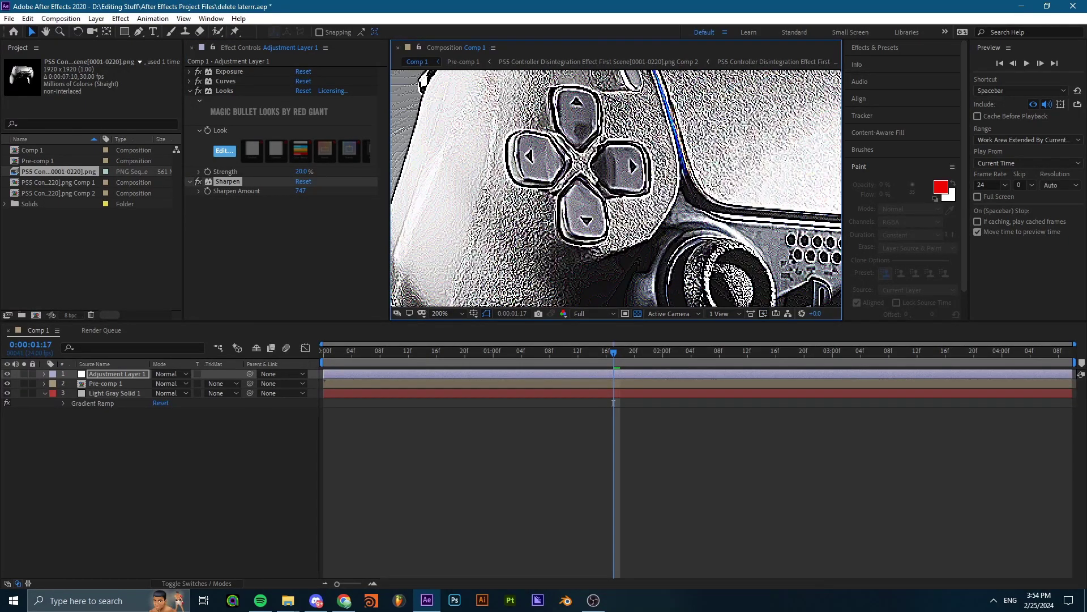
{"action": "scroll", "coordinate": [688, 258], "scroll_direction": "down", "scroll_amount": 1}
{"action": "key", "text": "ctrl+z"}
{"action": "scroll", "coordinate": [715, 181], "scroll_direction": "up", "scroll_amount": 1}
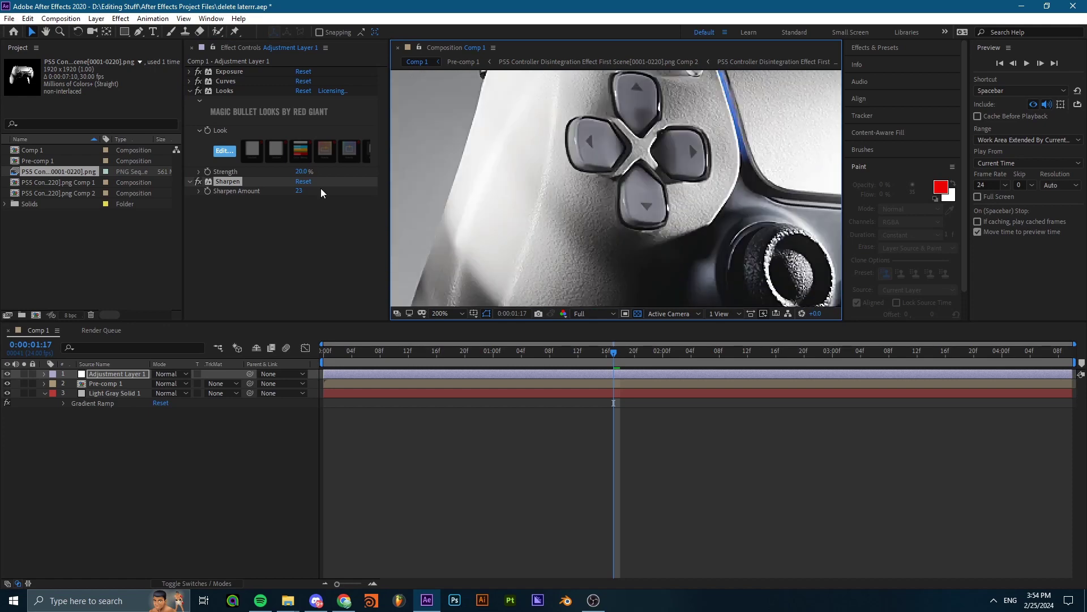
Set Sharpen Amount to 7 and re-centre the controller in the viewer
{"action": "left_click", "coordinate": [298, 191]}
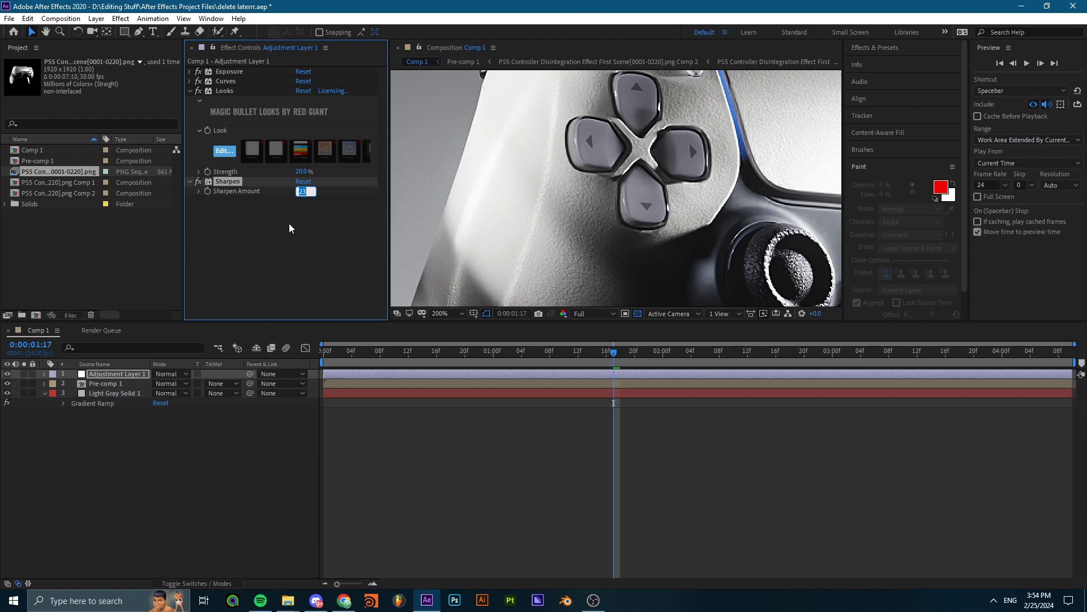
{"action": "type", "text": "7"}
{"action": "key", "text": "Return"}
{"action": "scroll", "coordinate": [650, 178], "scroll_direction": "up", "scroll_amount": 2}
{"action": "scroll", "coordinate": [627, 171], "scroll_direction": "down", "scroll_amount": 1}
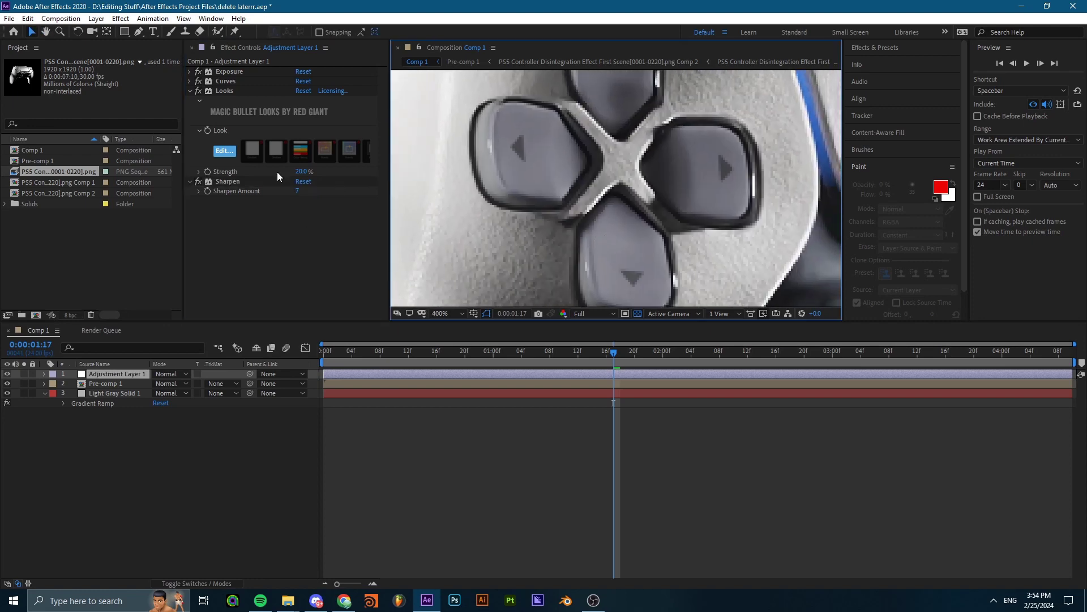
{"action": "left_click", "coordinate": [200, 183]}
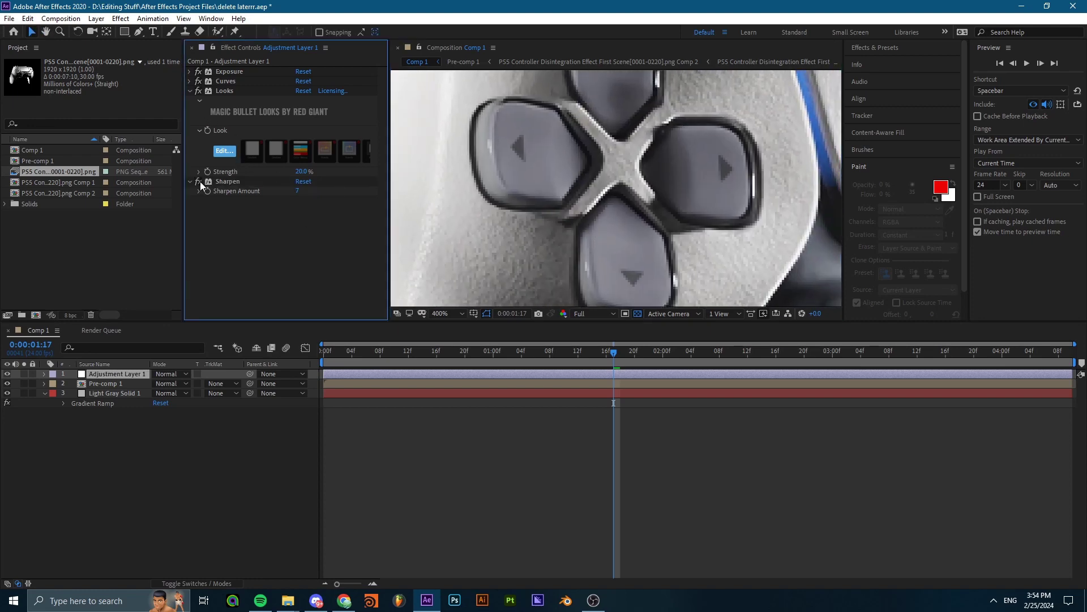
{"action": "scroll", "coordinate": [600, 195], "scroll_direction": "down", "scroll_amount": 2}
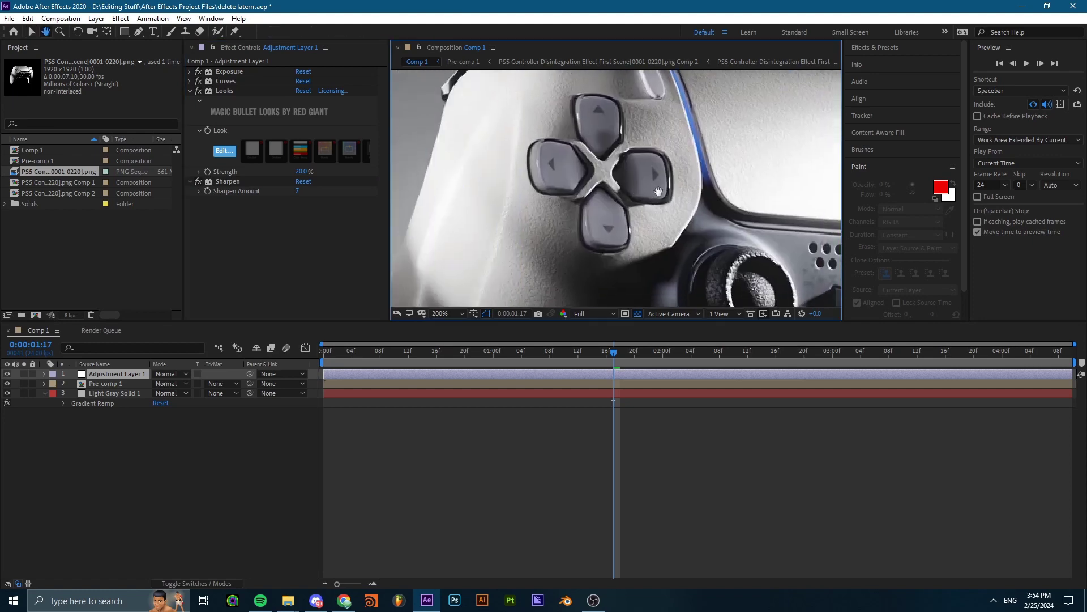
{"action": "scroll", "coordinate": [615, 185], "scroll_direction": "down", "scroll_amount": 4}
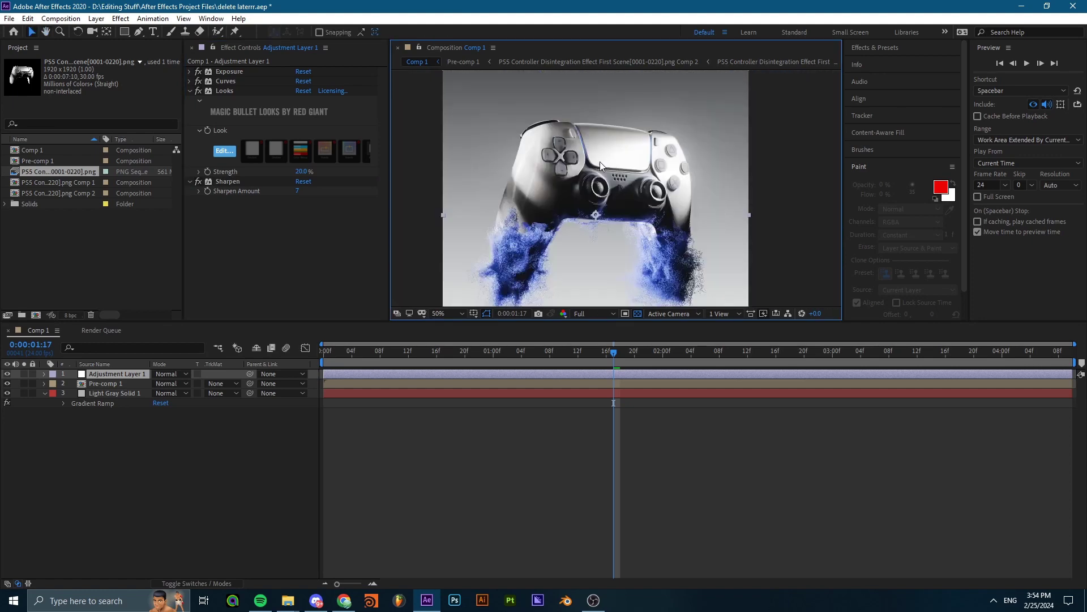
{"action": "left_click_drag", "start_coordinate": [599, 161], "coordinate": [617, 159]}
{"action": "left_click", "coordinate": [445, 317]}
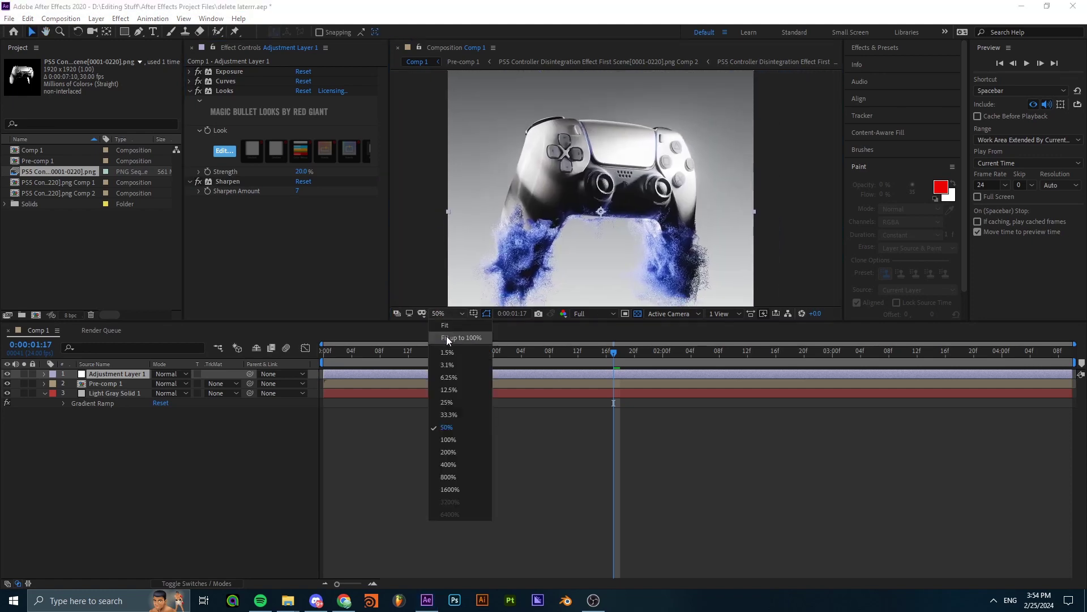
Add the Add Grain effect via the 'add g' search, viewing the preview at 100%
{"action": "left_click", "coordinate": [447, 336]}
{"action": "key", "text": "ctrl+space"}
{"action": "type", "text": "add g"}
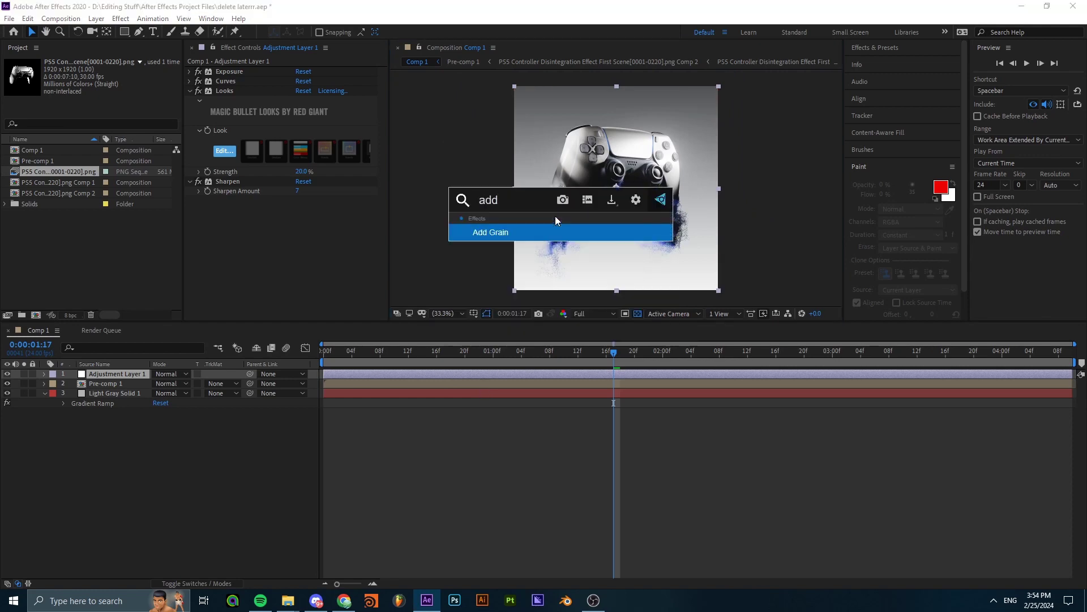
{"action": "left_click", "coordinate": [507, 230]}
{"action": "key", "text": "period"}
{"action": "key", "text": "period"}
{"action": "key", "text": "period"}
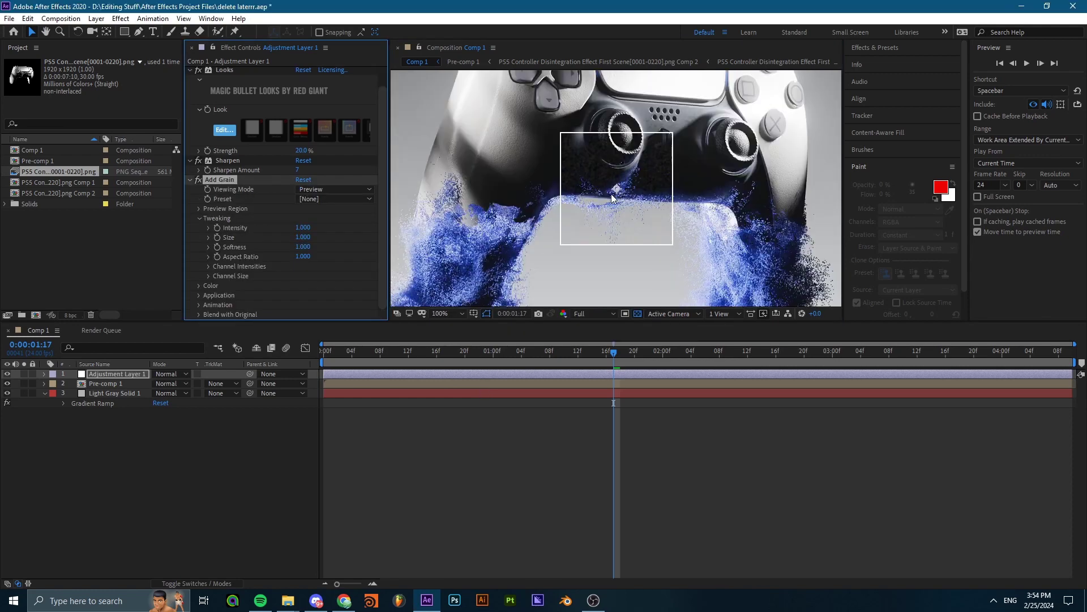
{"action": "scroll", "coordinate": [246, 196], "scroll_direction": "up", "scroll_amount": 2}
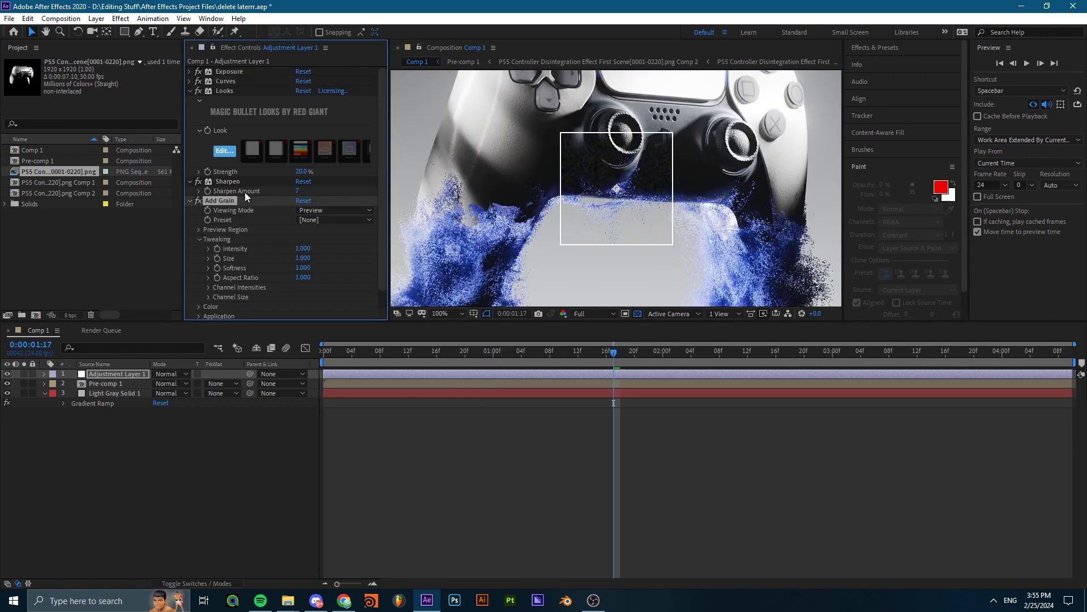
Collapse the Looks and Sharpen settings and zoom the preview out
{"action": "left_click", "coordinate": [189, 91]}
{"action": "left_click", "coordinate": [190, 100]}
{"action": "key", "text": "comma"}
{"action": "key", "text": "comma"}
{"action": "key", "text": "comma"}
{"action": "key", "text": "comma"}
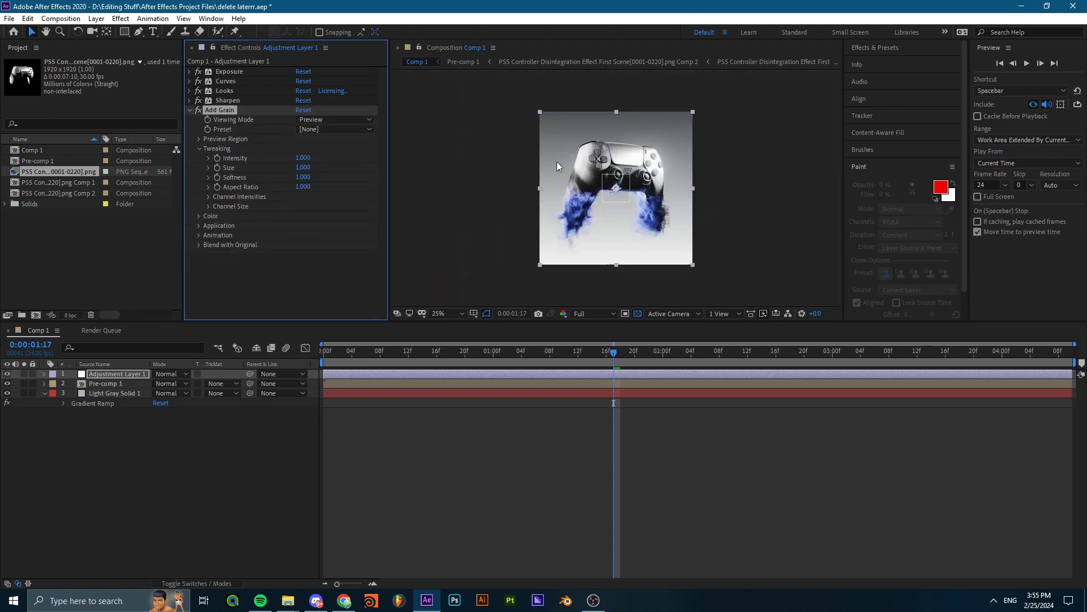
{"action": "scroll", "coordinate": [623, 181], "scroll_direction": "up", "scroll_amount": 2}
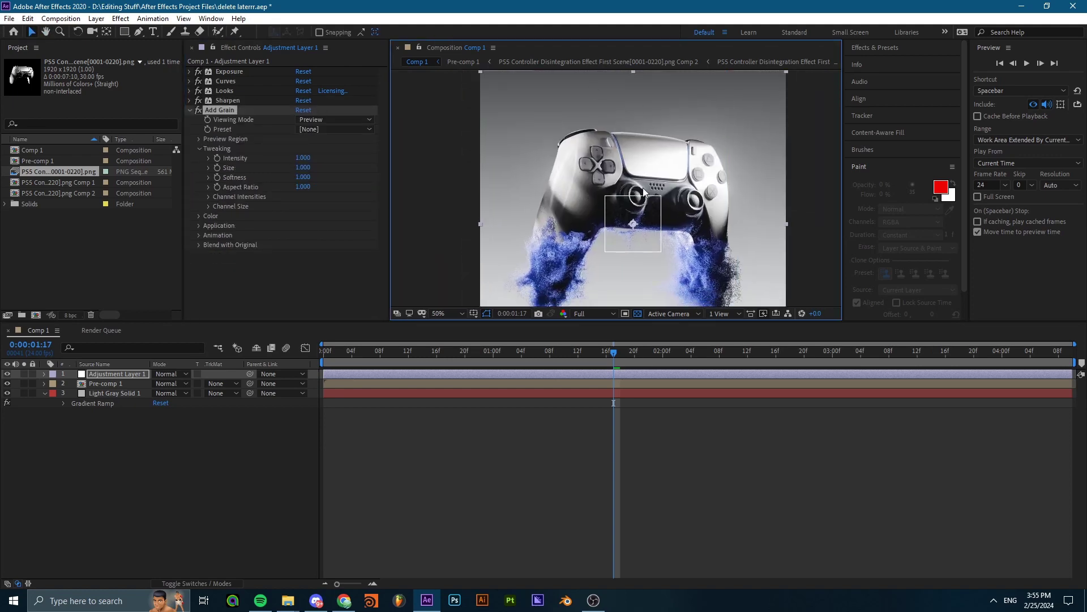
{"action": "scroll", "coordinate": [643, 192], "scroll_direction": "down", "scroll_amount": 2}
{"action": "scroll", "coordinate": [629, 184], "scroll_direction": "up", "scroll_amount": 4}
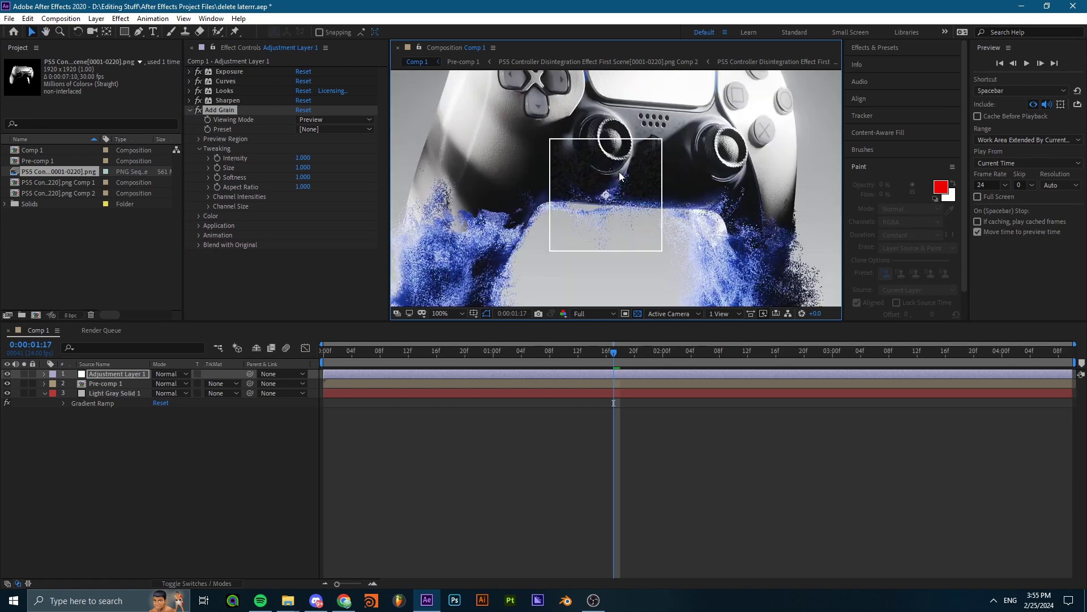
{"action": "scroll", "coordinate": [611, 181], "scroll_direction": "up", "scroll_amount": 1}
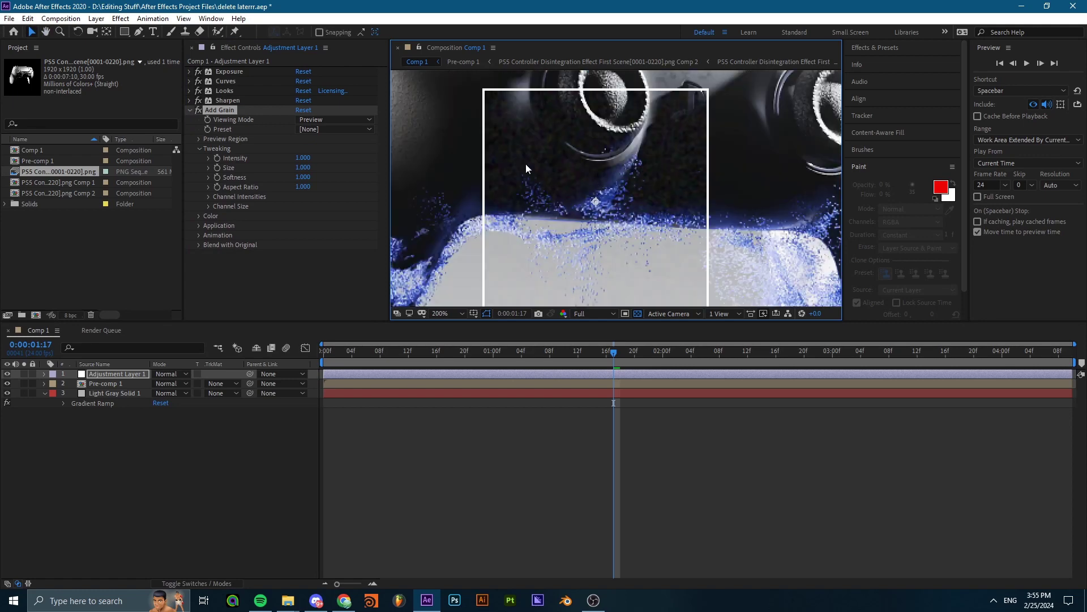
{"action": "scroll", "coordinate": [526, 165], "scroll_direction": "down", "scroll_amount": 2}
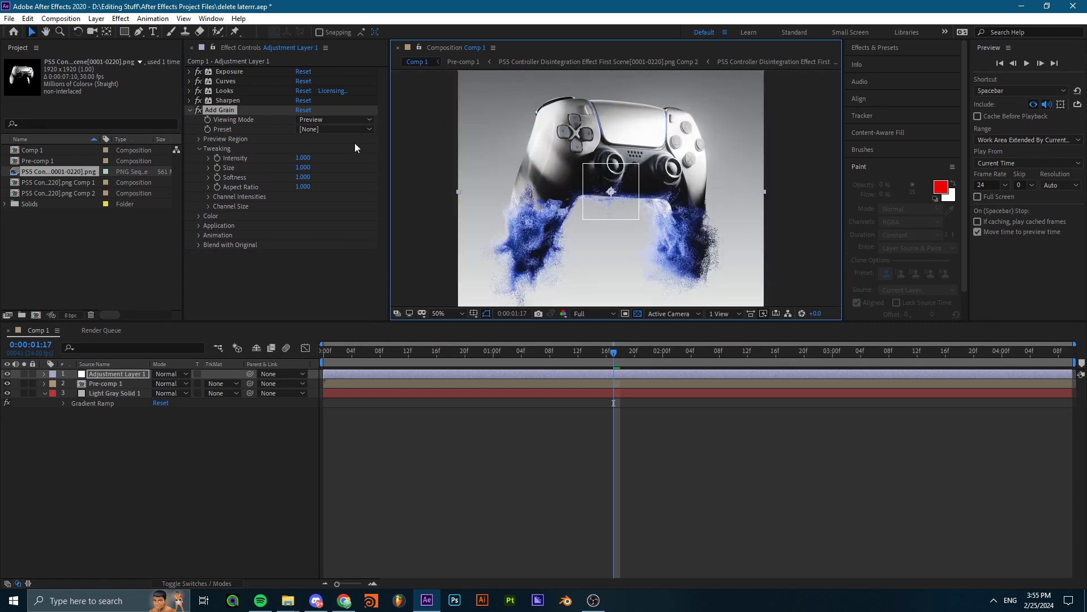
Inspect the Add Grain preset list without choosing, and keep Viewing Mode on Preview
{"action": "left_click", "coordinate": [355, 130]}
{"action": "left_click", "coordinate": [354, 125]}
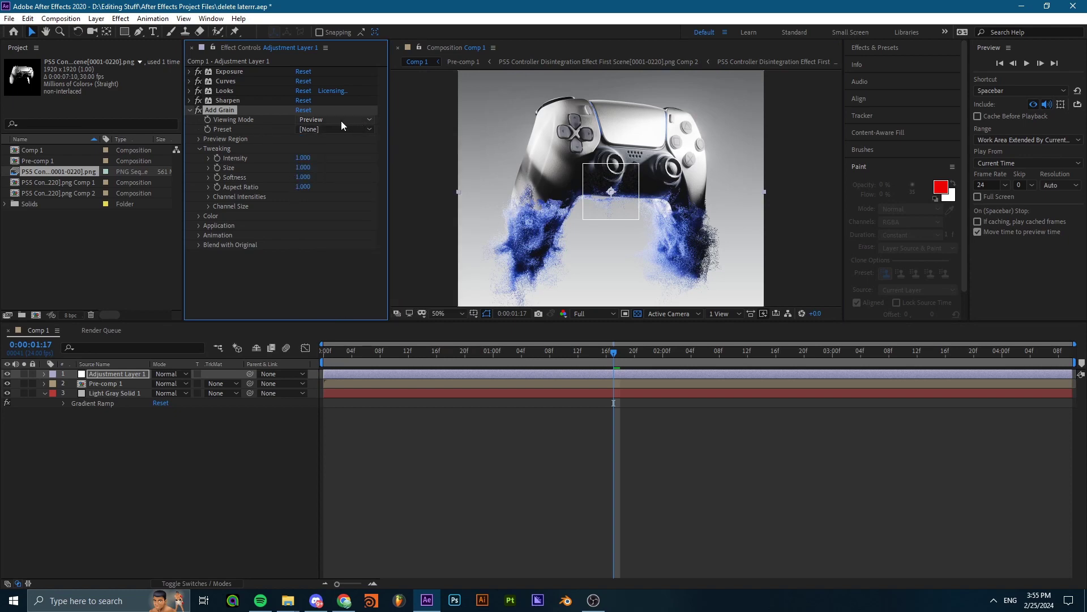
{"action": "left_click", "coordinate": [342, 120]}
{"action": "left_click", "coordinate": [248, 130]}
Choose the Kodak Vision 200T grain preset and set Softness to 0.000, undoing a 3.100 test
{"action": "left_click", "coordinate": [330, 130]}
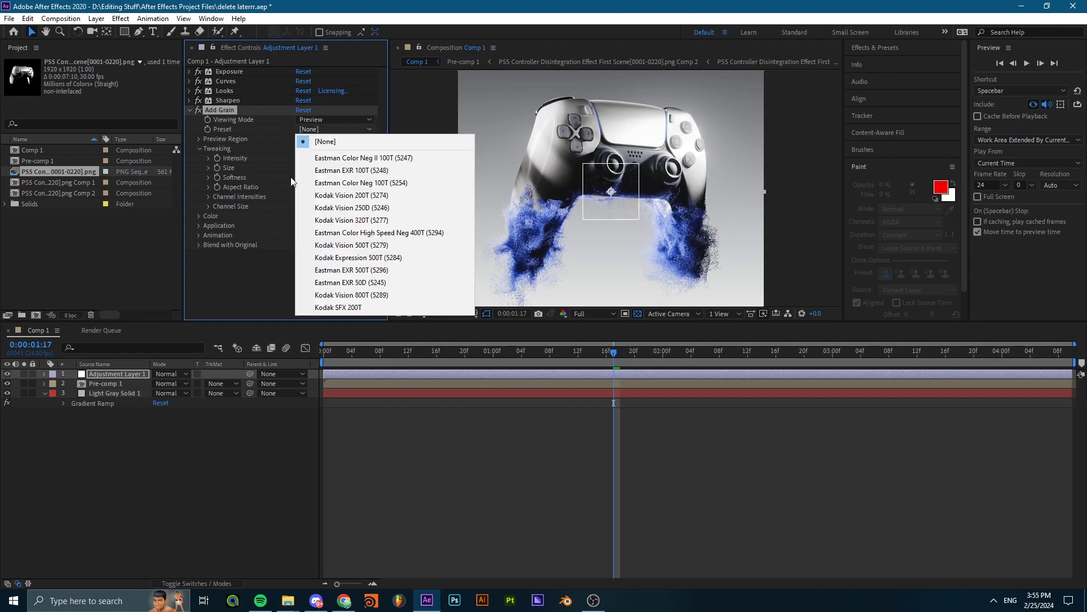
{"action": "left_click", "coordinate": [334, 156]}
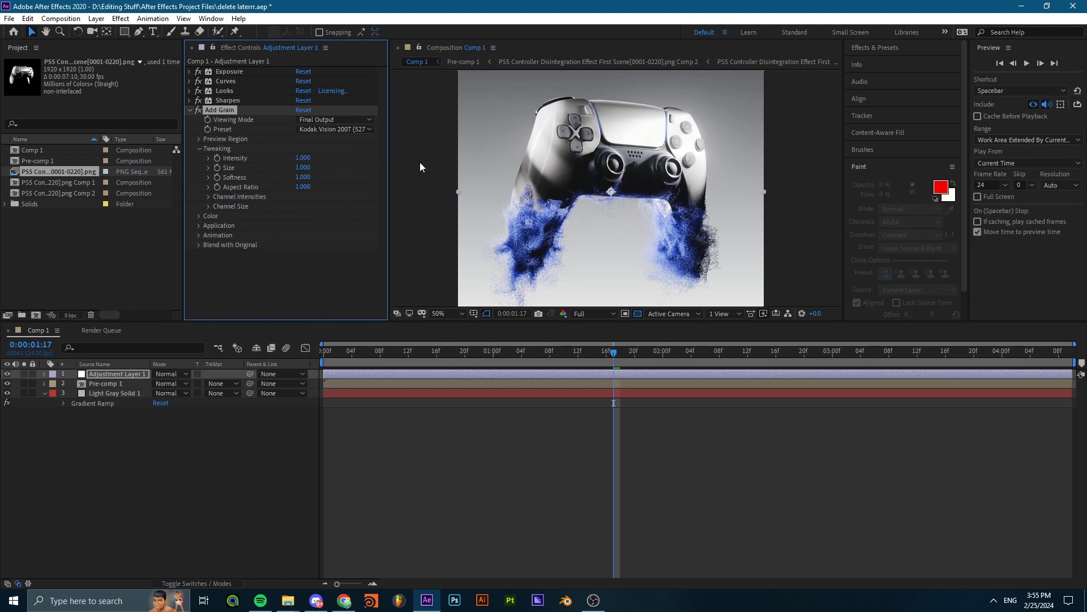
{"action": "scroll", "coordinate": [606, 179], "scroll_direction": "up", "scroll_amount": 5}
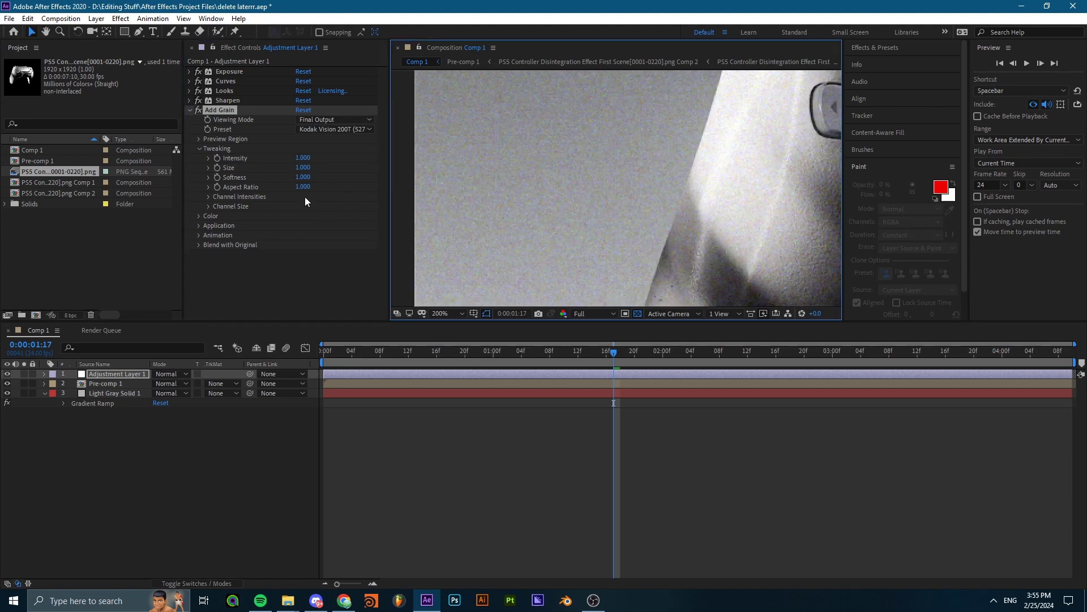
{"action": "left_click_drag", "start_coordinate": [307, 181], "coordinate": [171, 179]}
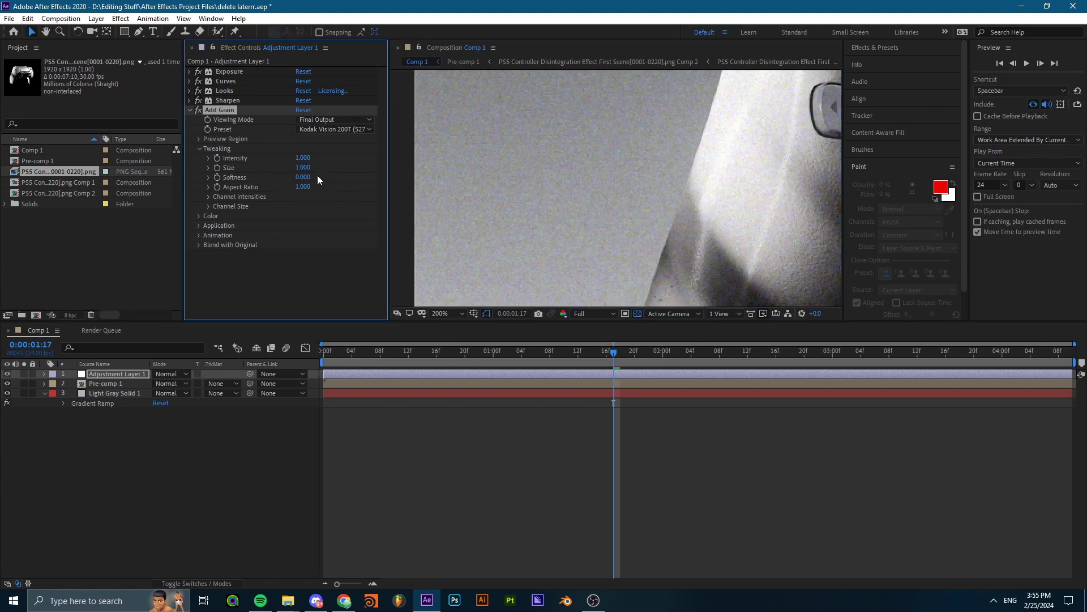
{"action": "left_click_drag", "start_coordinate": [330, 184], "coordinate": [370, 182]}
{"action": "scroll", "coordinate": [595, 200], "scroll_direction": "down", "scroll_amount": 5}
{"action": "scroll", "coordinate": [599, 201], "scroll_direction": "up", "scroll_amount": 5}
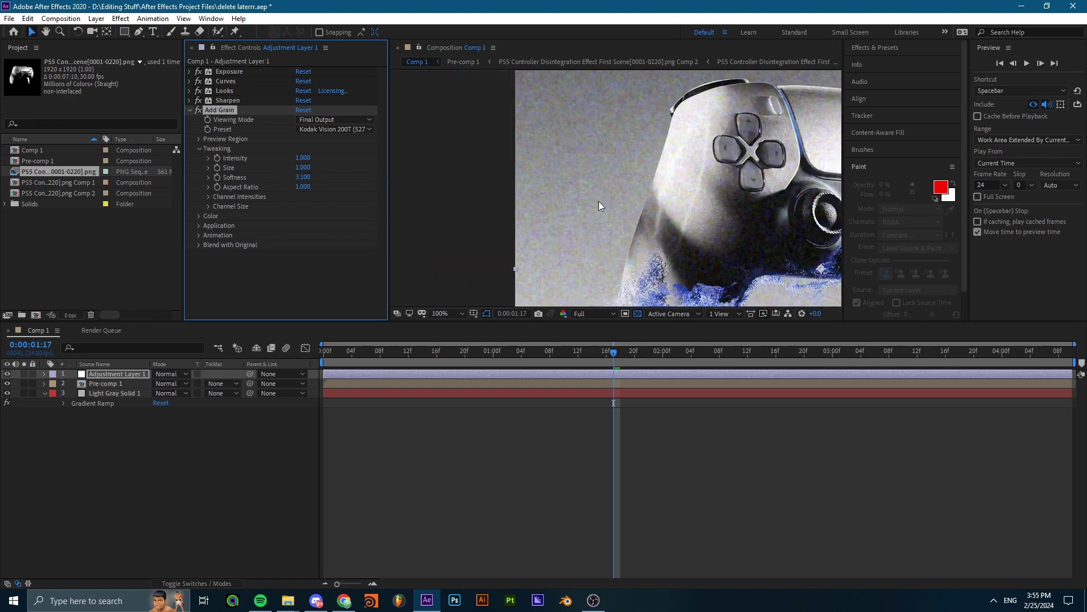
{"action": "key", "text": "ctrl+z"}
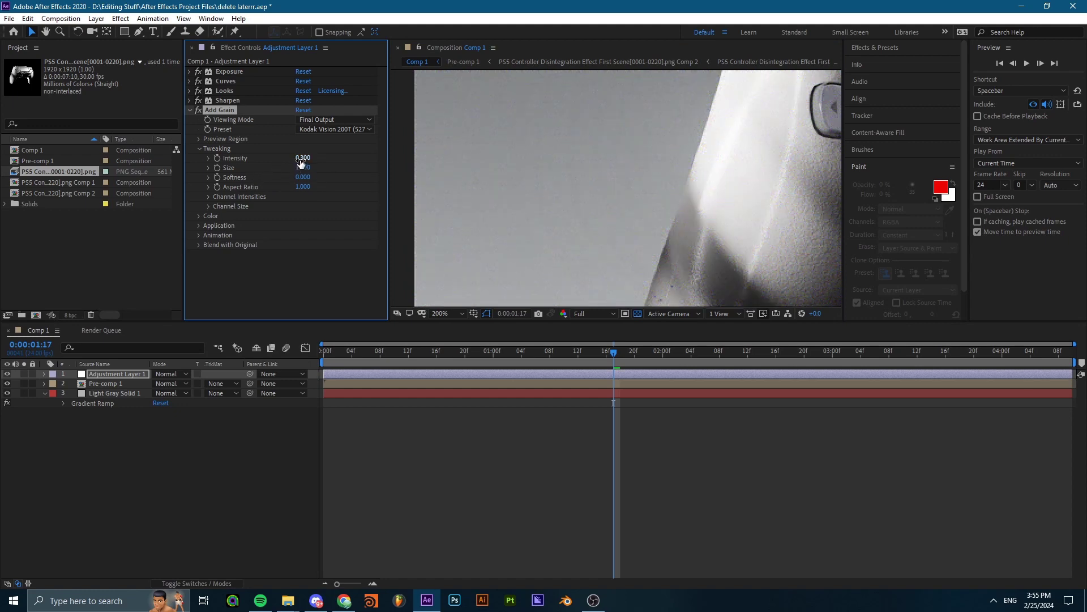
Lower grain Intensity to 0.400 and move Add Grain above Sharpen in the effect stack
{"action": "left_click", "coordinate": [303, 159]}
{"action": "left_click_drag", "start_coordinate": [221, 110], "coordinate": [226, 98]}
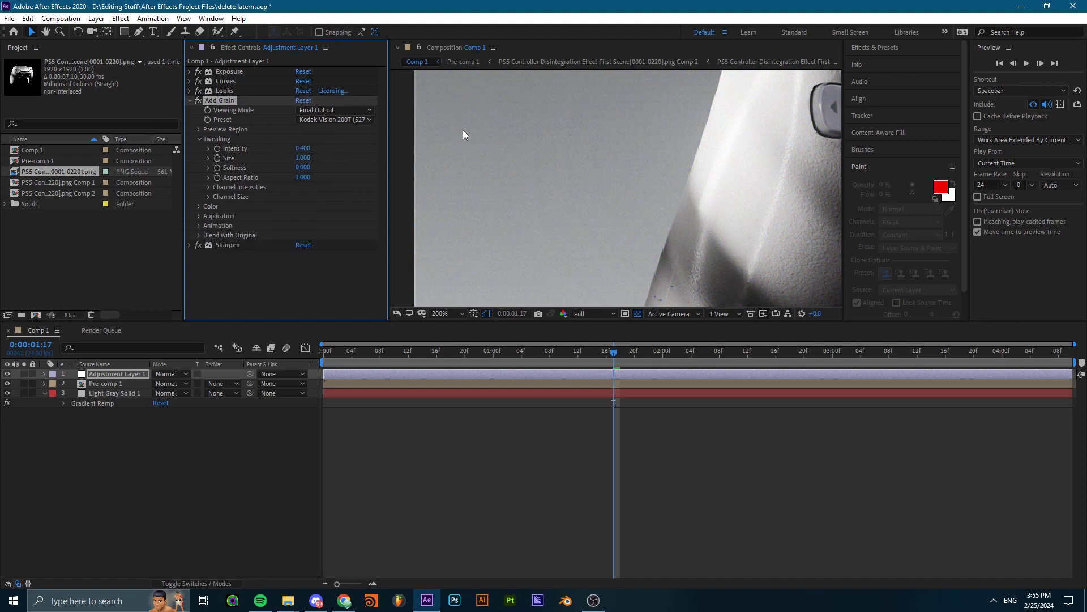
{"action": "scroll", "coordinate": [623, 181], "scroll_direction": "down", "scroll_amount": 3}
{"action": "scroll", "coordinate": [669, 209], "scroll_direction": "up", "scroll_amount": 2}
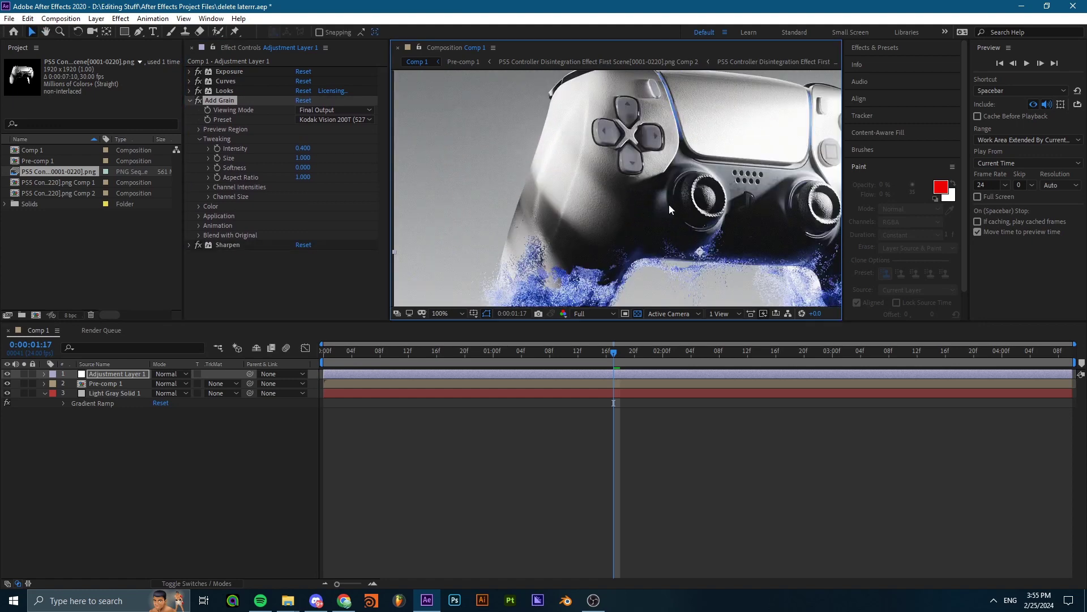
{"action": "scroll", "coordinate": [670, 209], "scroll_direction": "down", "scroll_amount": 3}
{"action": "scroll", "coordinate": [603, 183], "scroll_direction": "up", "scroll_amount": 4}
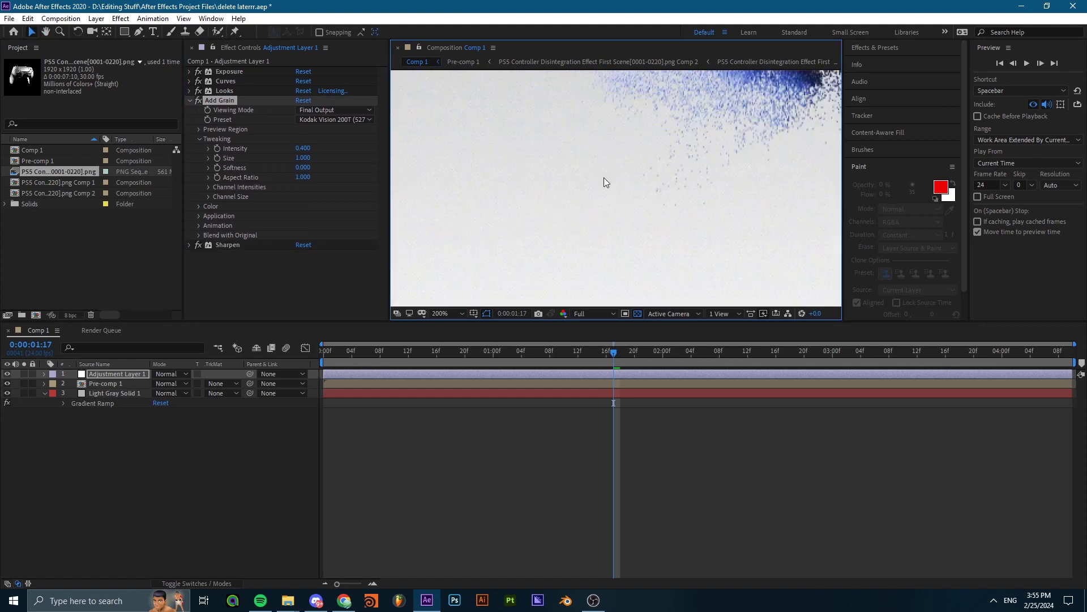
{"action": "scroll", "coordinate": [610, 170], "scroll_direction": "down", "scroll_amount": 2}
{"action": "scroll", "coordinate": [623, 176], "scroll_direction": "up", "scroll_amount": 2}
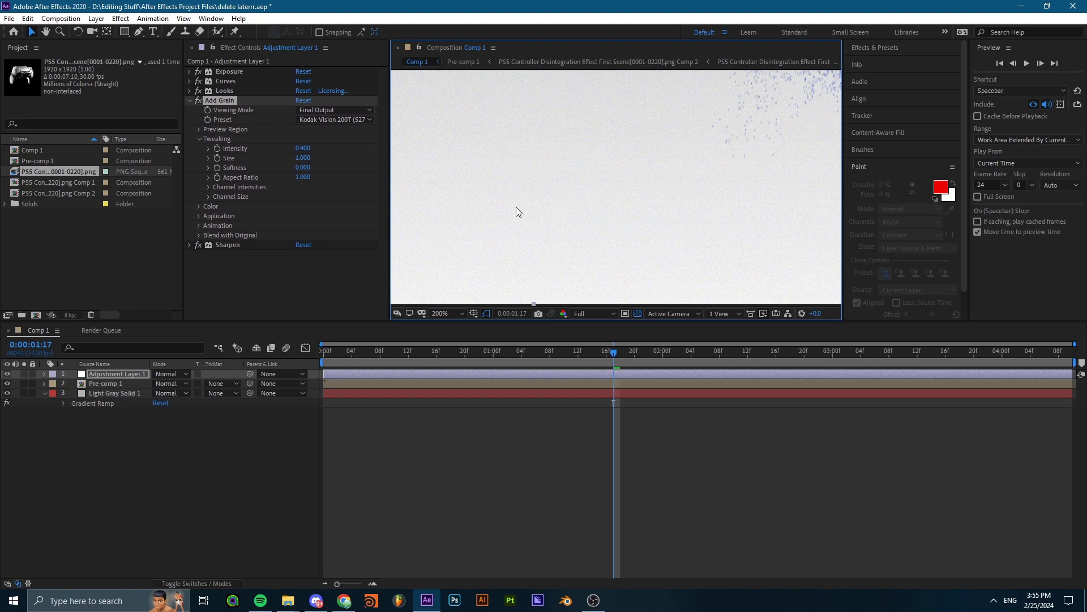
{"action": "scroll", "coordinate": [516, 212], "scroll_direction": "down", "scroll_amount": 4}
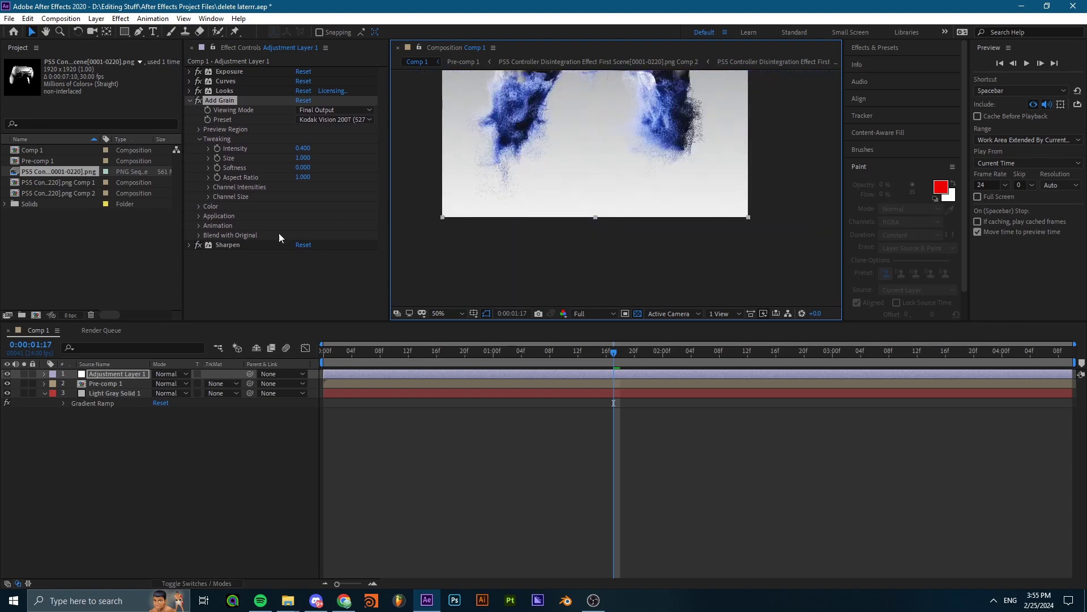
Turn on Monochromatic under Add Grain's Color settings, toggling it off and on to compare
{"action": "left_click", "coordinate": [198, 208]}
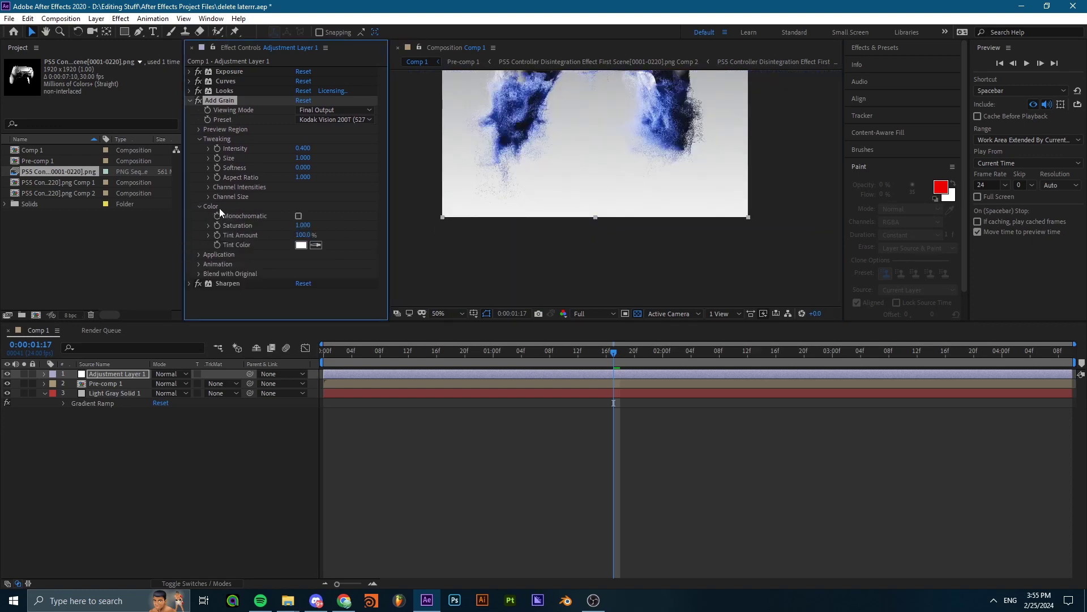
{"action": "left_click", "coordinate": [298, 216]}
{"action": "scroll", "coordinate": [651, 180], "scroll_direction": "up", "scroll_amount": 4}
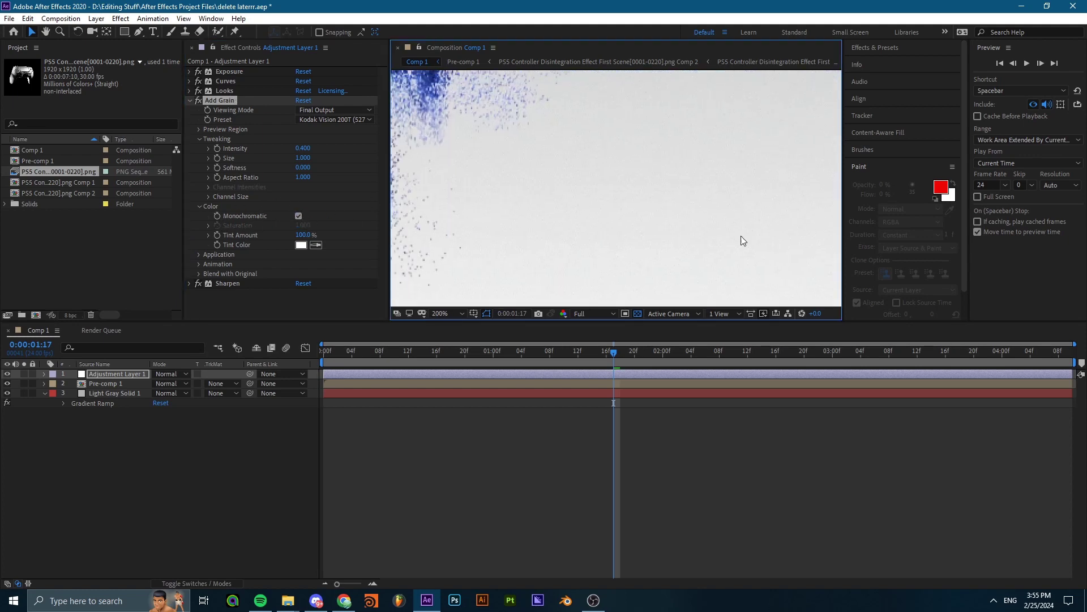
{"action": "scroll", "coordinate": [522, 129], "scroll_direction": "up", "scroll_amount": 1}
{"action": "left_click", "coordinate": [299, 216]}
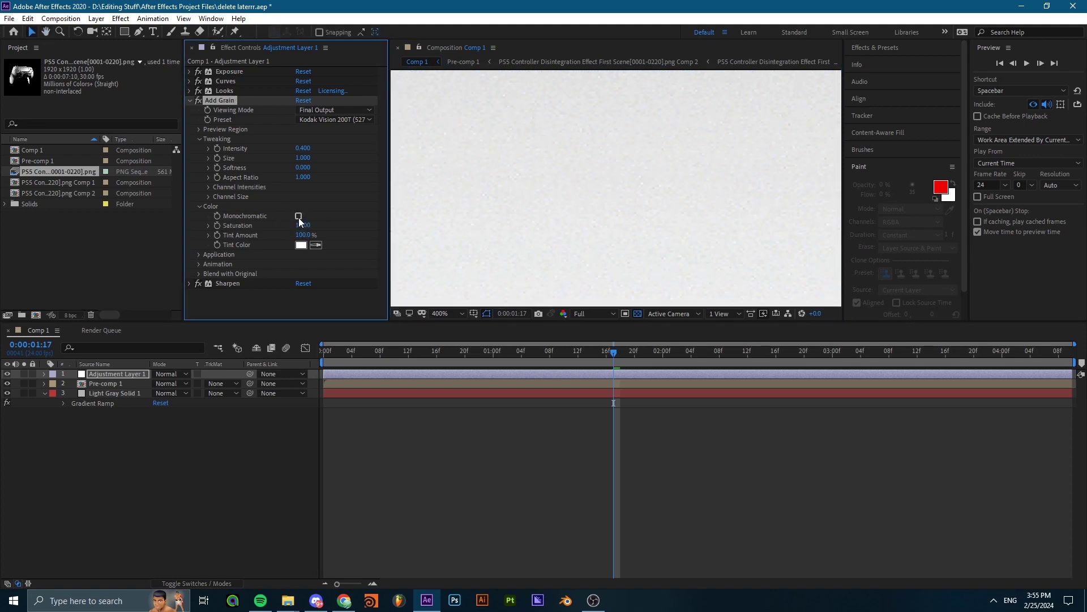
{"action": "left_click", "coordinate": [298, 216]}
Fit the composition in the viewer and hide the grading adjustment layer to compare
{"action": "left_click", "coordinate": [462, 313]}
{"action": "left_click", "coordinate": [461, 337]}
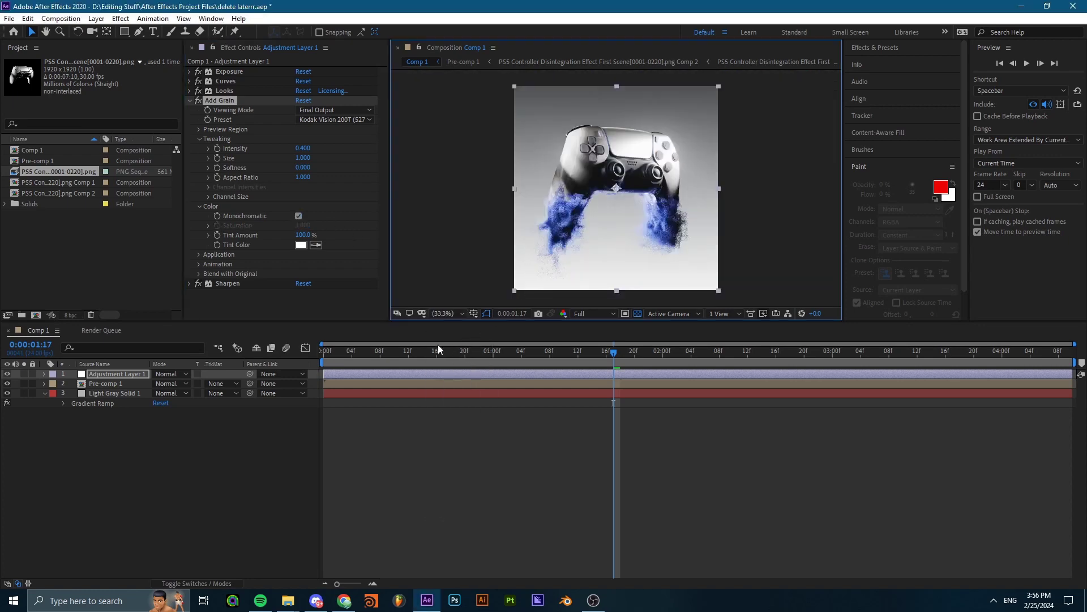
{"action": "left_click", "coordinate": [7, 374]}
{"action": "left_click", "coordinate": [7, 374]}
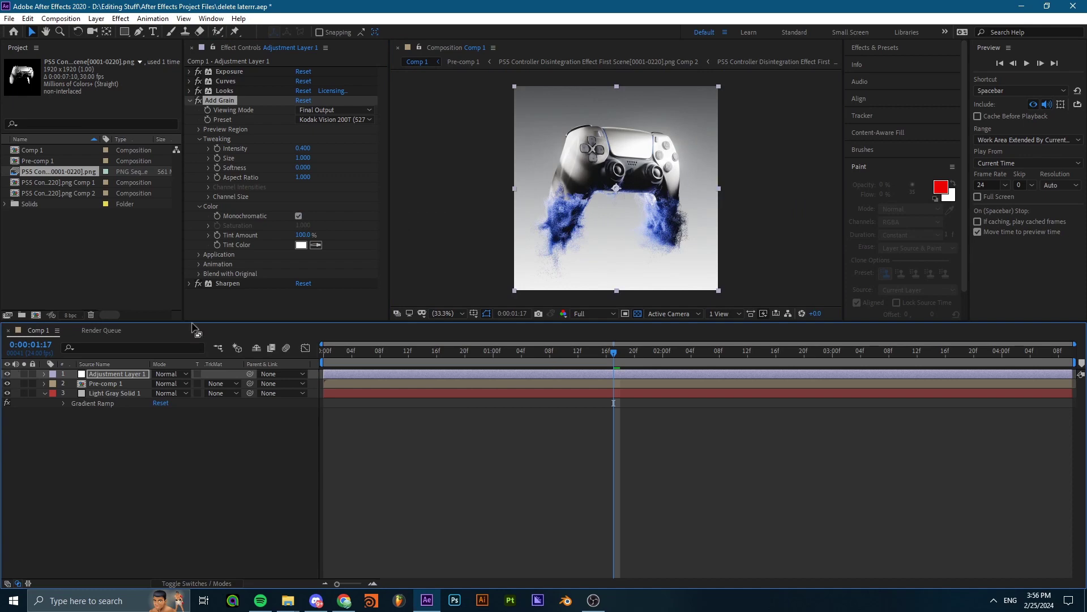
{"action": "scroll", "coordinate": [617, 187], "scroll_direction": "up", "scroll_amount": 3}
{"action": "scroll", "coordinate": [617, 187], "scroll_direction": "down", "scroll_amount": 2}
{"action": "left_click", "coordinate": [7, 374]}
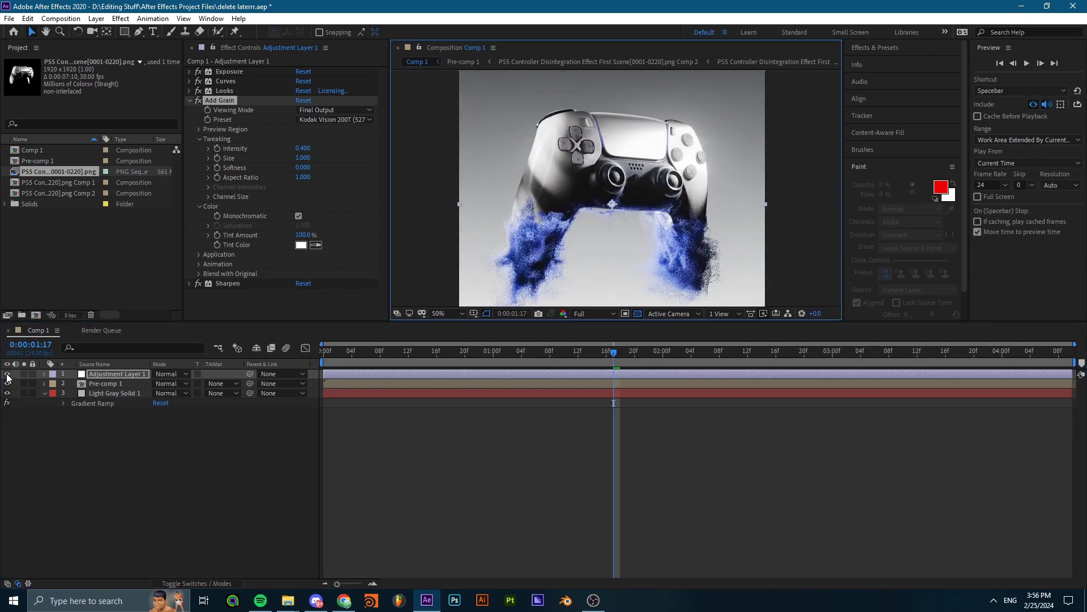
{"action": "left_click", "coordinate": [6, 374]}
{"action": "left_click", "coordinate": [616, 165]}
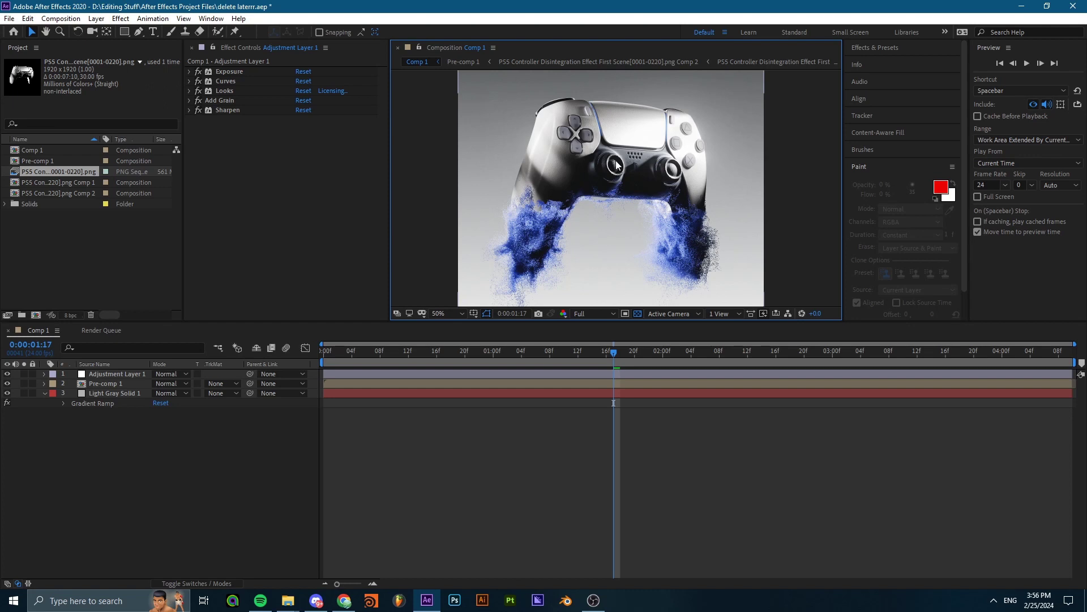
{"action": "left_click", "coordinate": [13, 384]}
{"action": "left_click", "coordinate": [242, 91]}
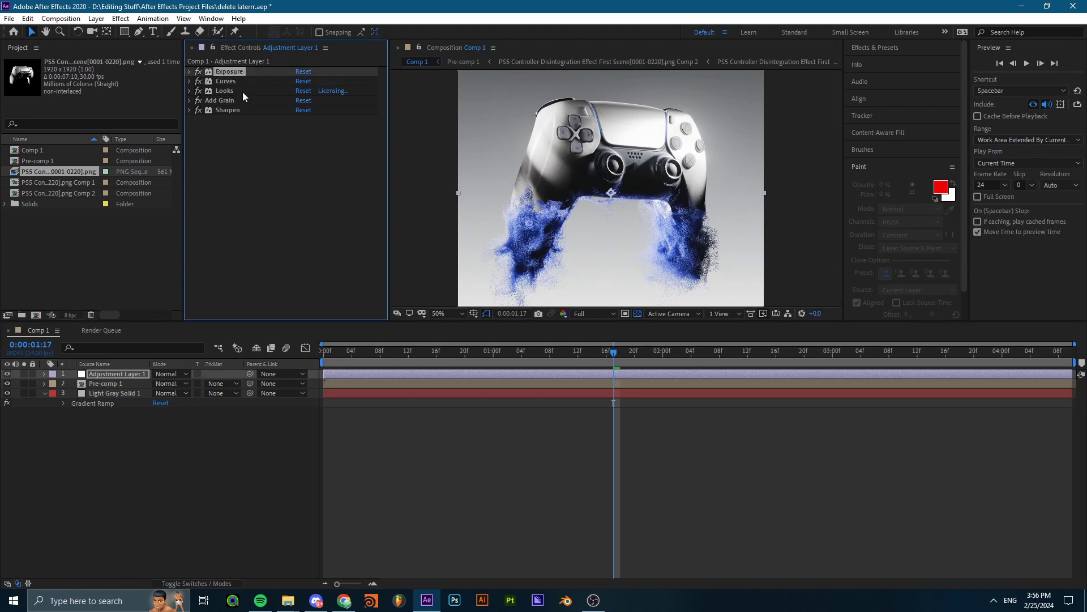
{"action": "left_click", "coordinate": [225, 92]}
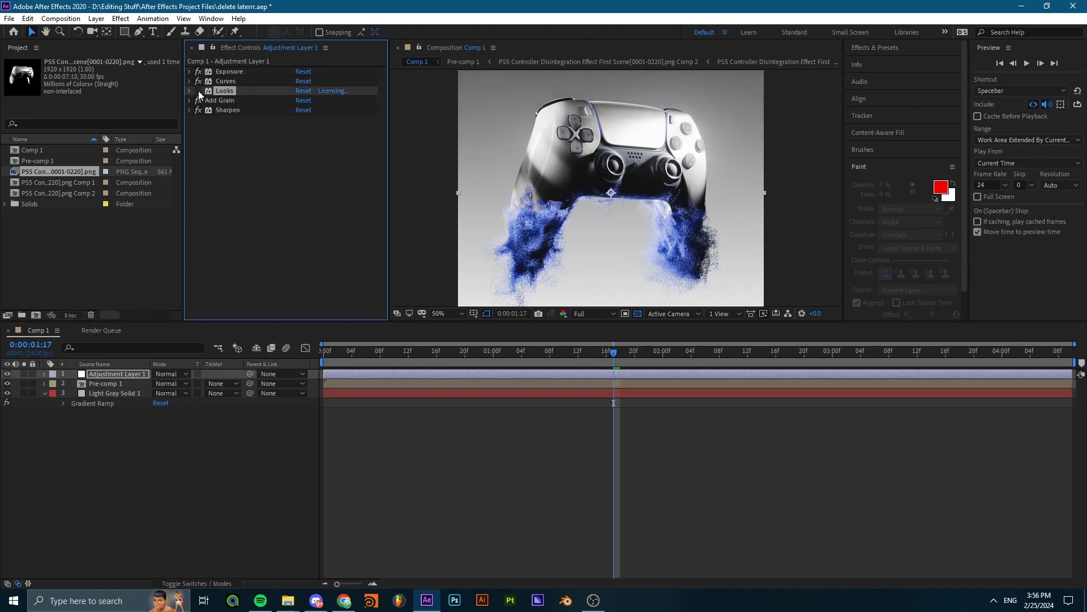
{"action": "left_click", "coordinate": [217, 101]}
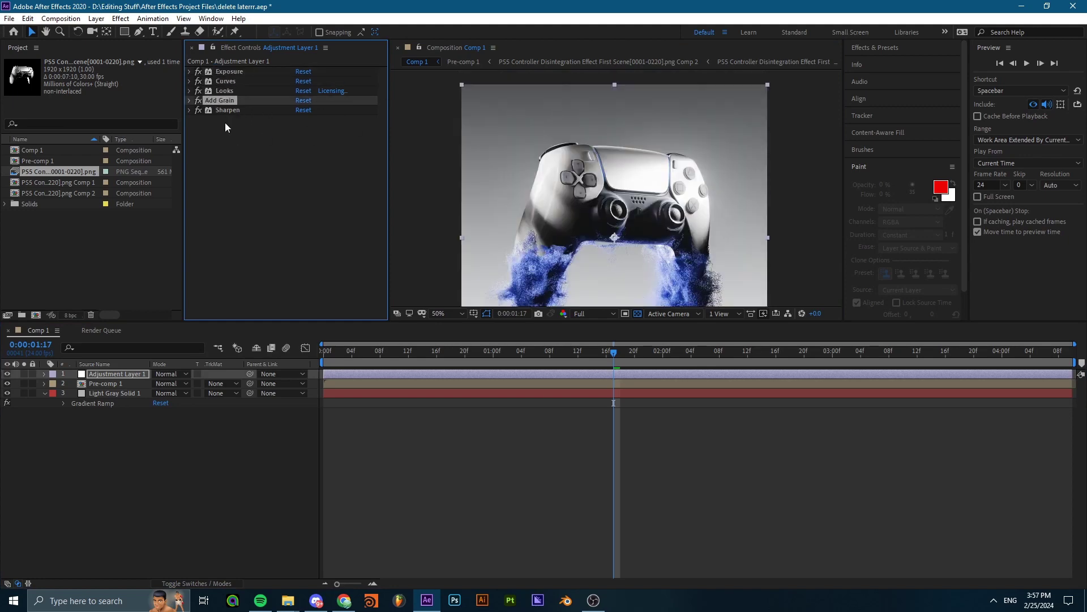
{"action": "left_click", "coordinate": [192, 111]}
{"action": "scroll", "coordinate": [579, 189], "scroll_direction": "up", "scroll_amount": 4}
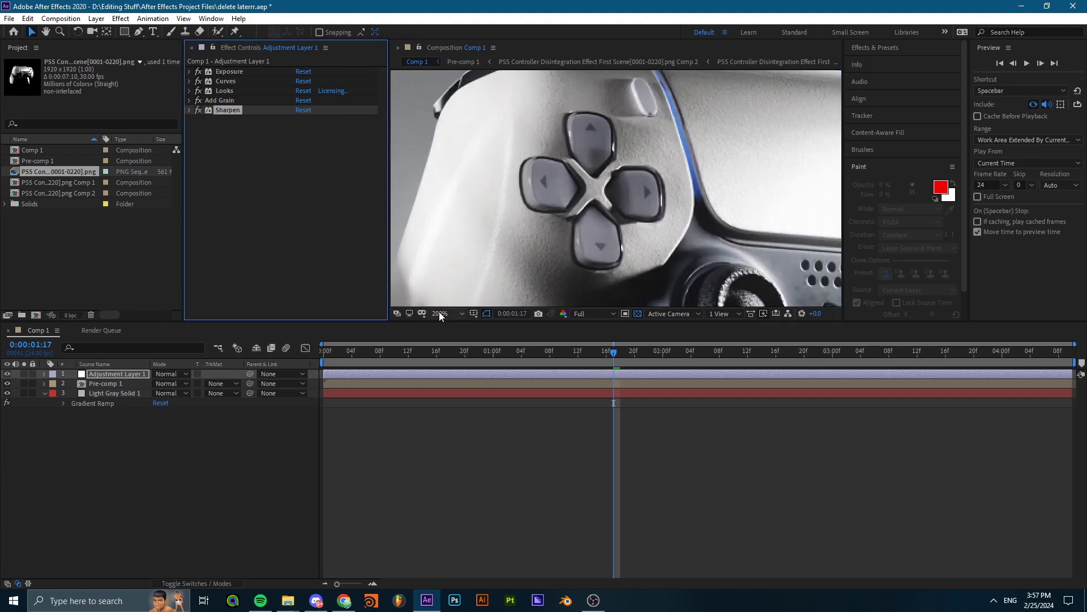
{"action": "left_click", "coordinate": [440, 313]}
{"action": "left_click", "coordinate": [460, 337]}
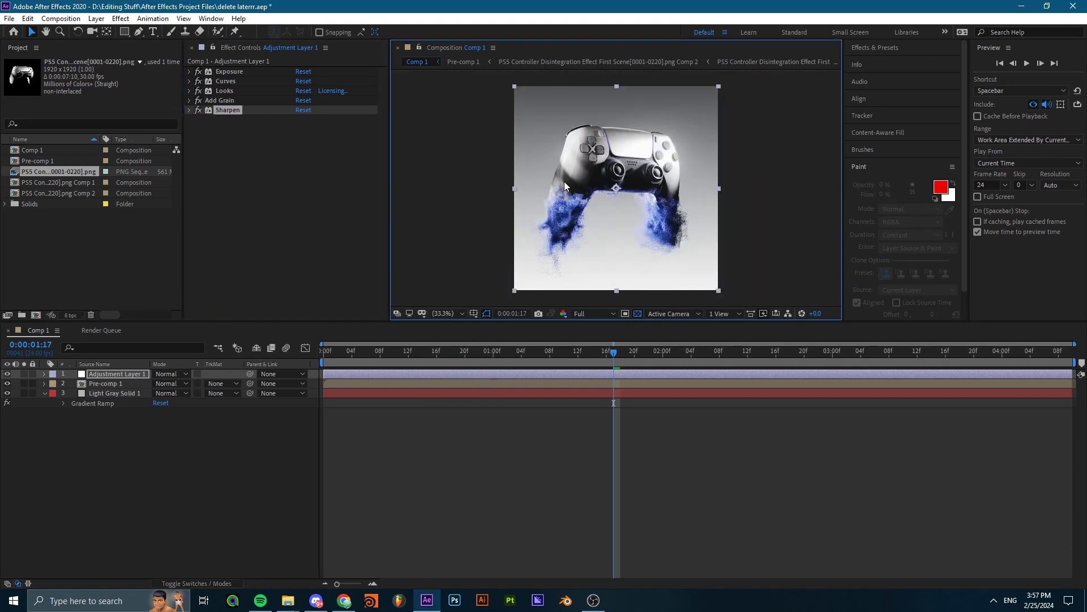
{"action": "scroll", "coordinate": [564, 182], "scroll_direction": "up", "scroll_amount": 4}
{"action": "scroll", "coordinate": [576, 174], "scroll_direction": "down", "scroll_amount": 3}
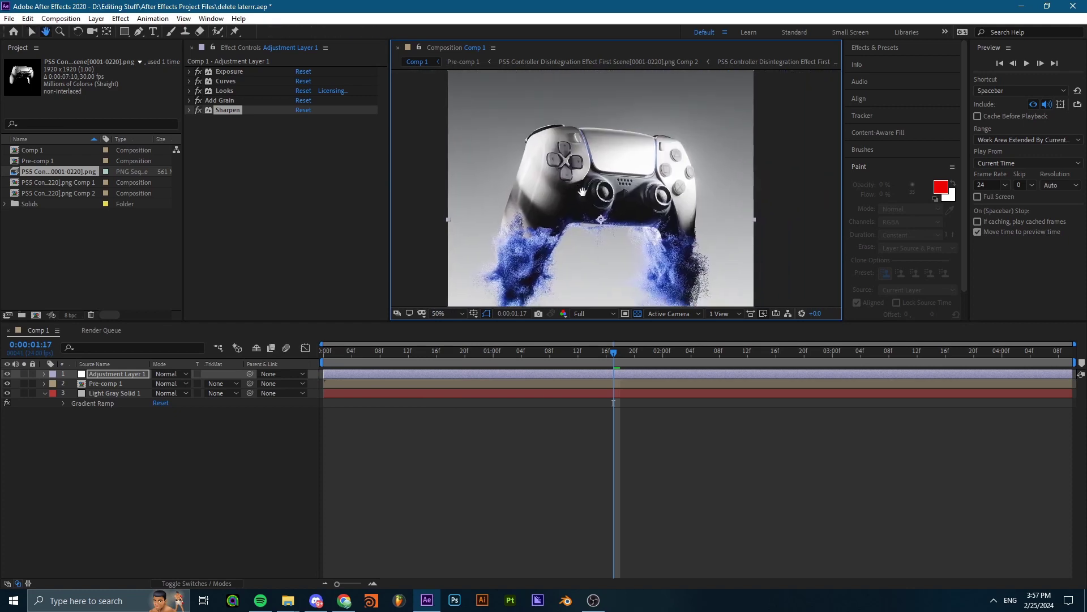
{"action": "scroll", "coordinate": [582, 192], "scroll_direction": "up", "scroll_amount": 4}
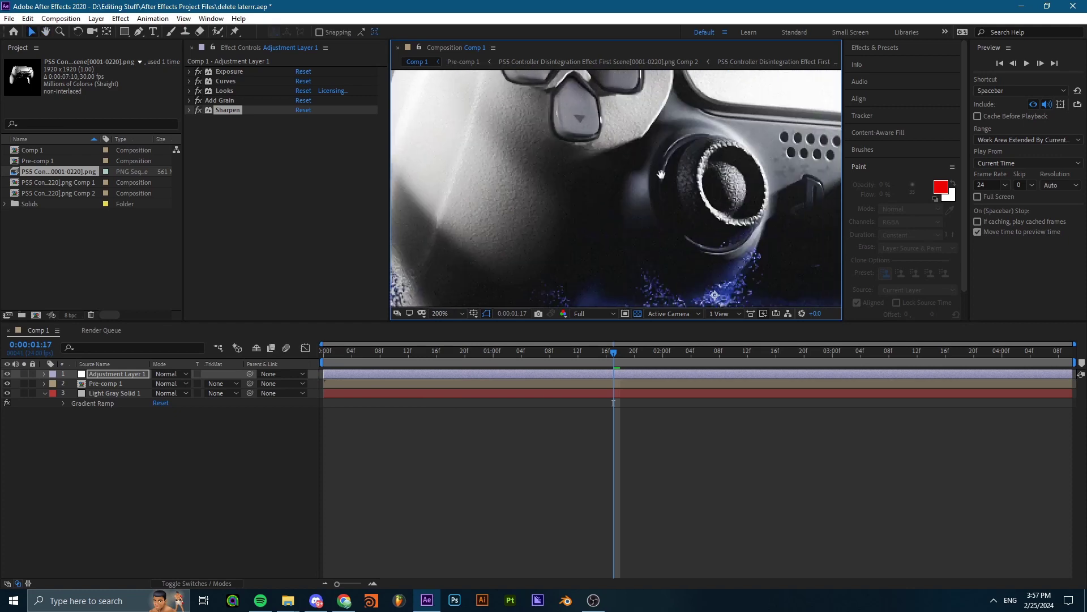
{"action": "scroll", "coordinate": [661, 174], "scroll_direction": "down", "scroll_amount": 4}
{"action": "scroll", "coordinate": [566, 181], "scroll_direction": "up", "scroll_amount": 4}
{"action": "scroll", "coordinate": [398, 172], "scroll_direction": "down", "scroll_amount": 2}
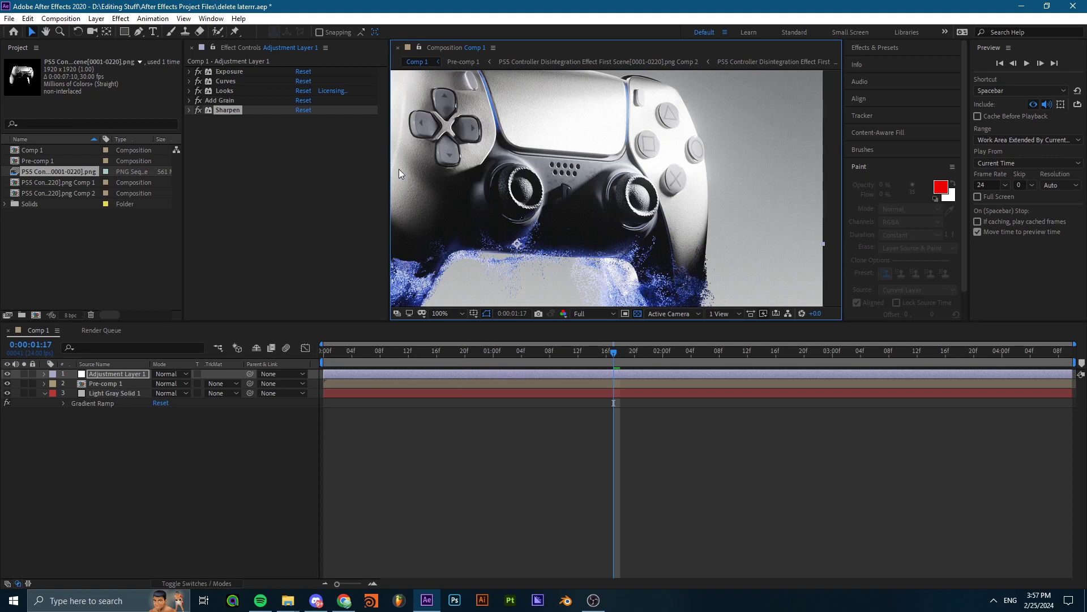
{"action": "scroll", "coordinate": [612, 186], "scroll_direction": "up", "scroll_amount": 2}
Set the Comp 1 viewer to Fit up to 100% and move the playhead to 0:00:02:09
{"action": "left_click", "coordinate": [445, 313]}
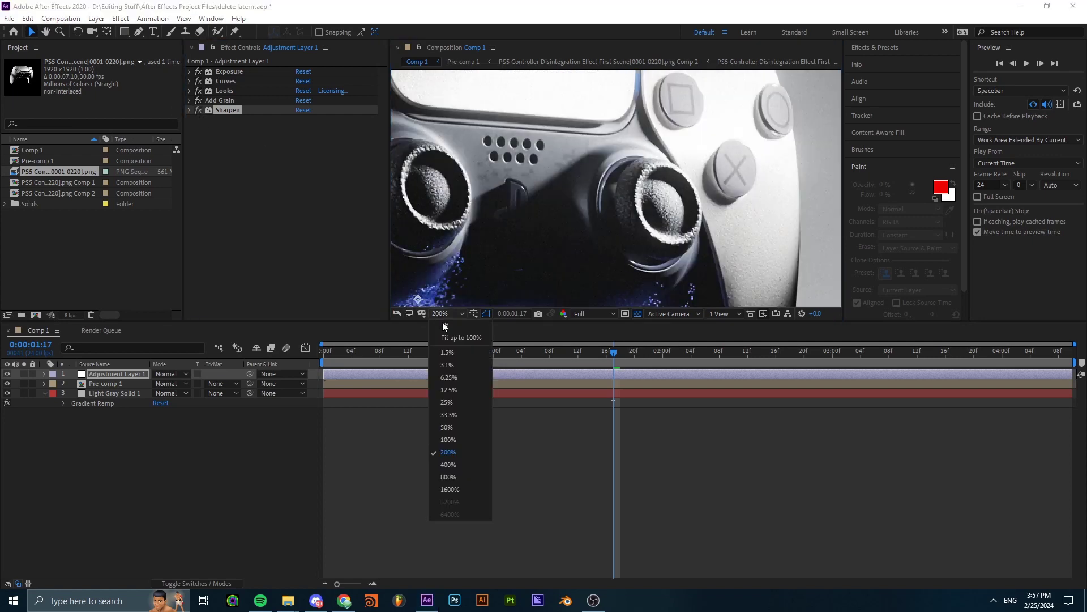
{"action": "left_click", "coordinate": [461, 338]}
{"action": "left_click_drag", "start_coordinate": [443, 352], "coordinate": [727, 351]}
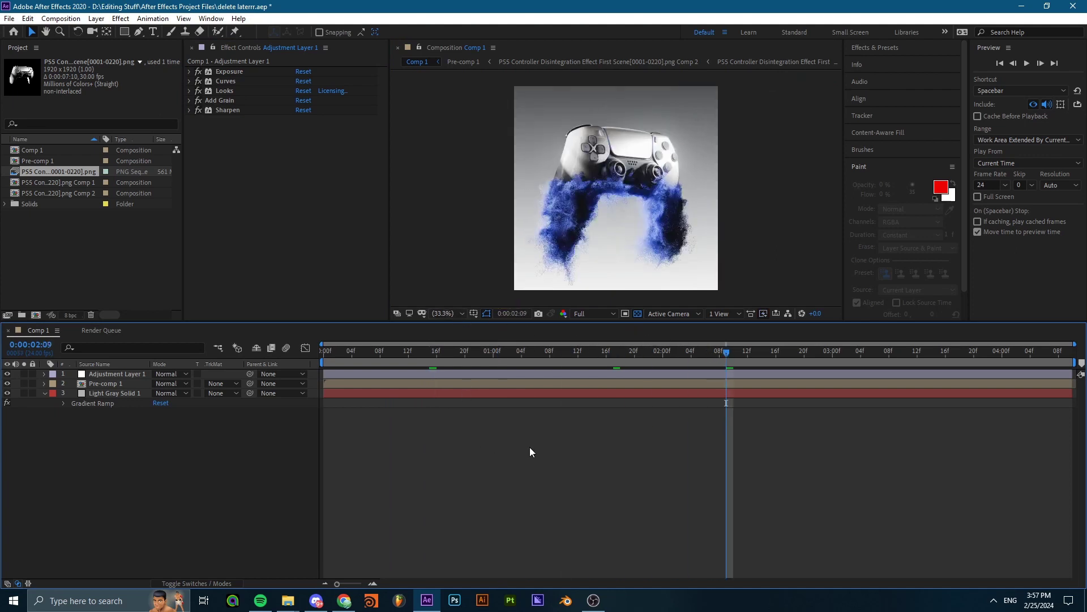
{"action": "right_click", "coordinate": [492, 434]}
{"action": "left_click", "coordinate": [442, 435]}
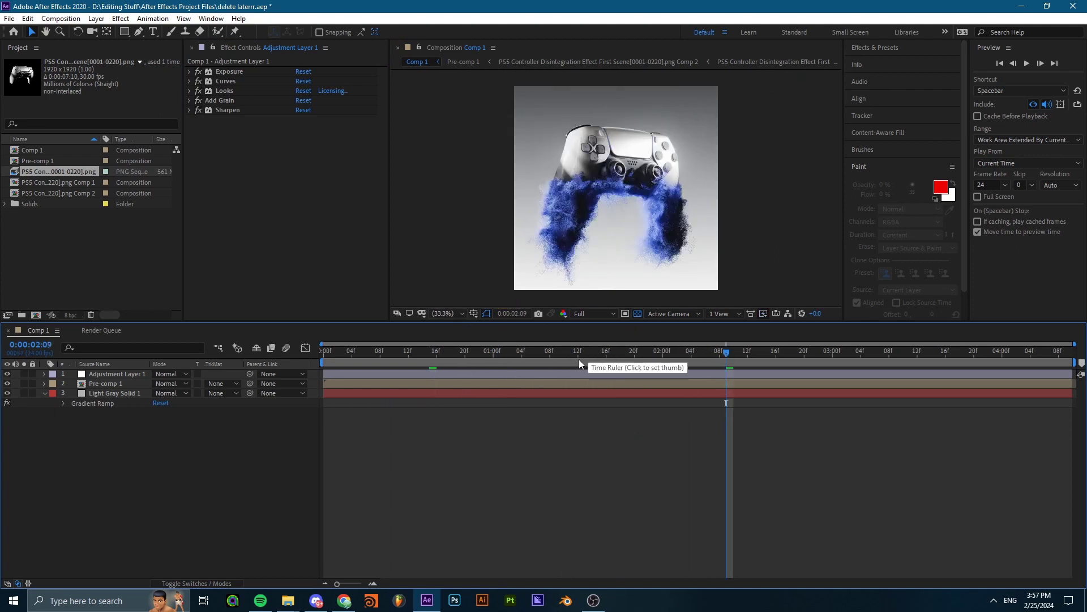